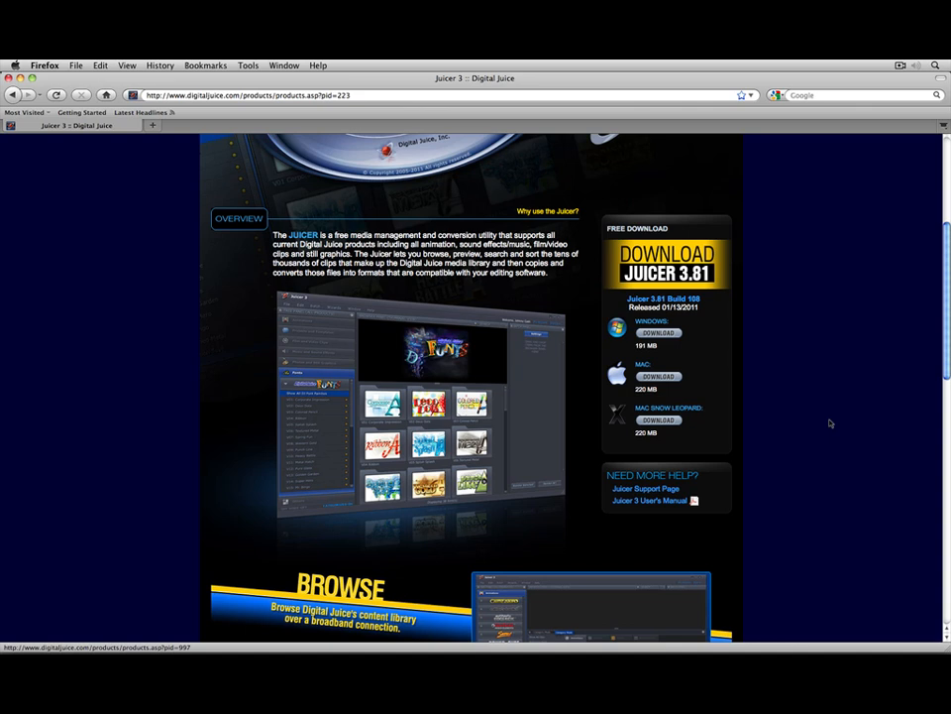
# Switch to Juicer 3 and find the Flame Frames HD template among the Ready2Go for After Effects templates.
pyautogui.press('super+h')
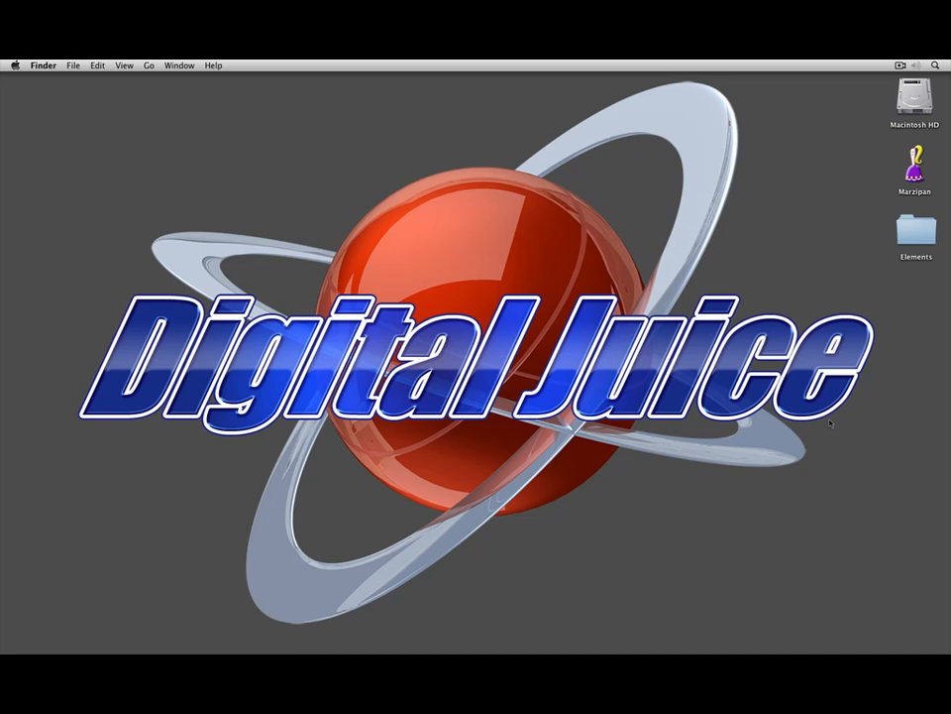
pyautogui.press('super+Tab')
pyautogui.press('super+Tab')
pyautogui.press('super+Tab')
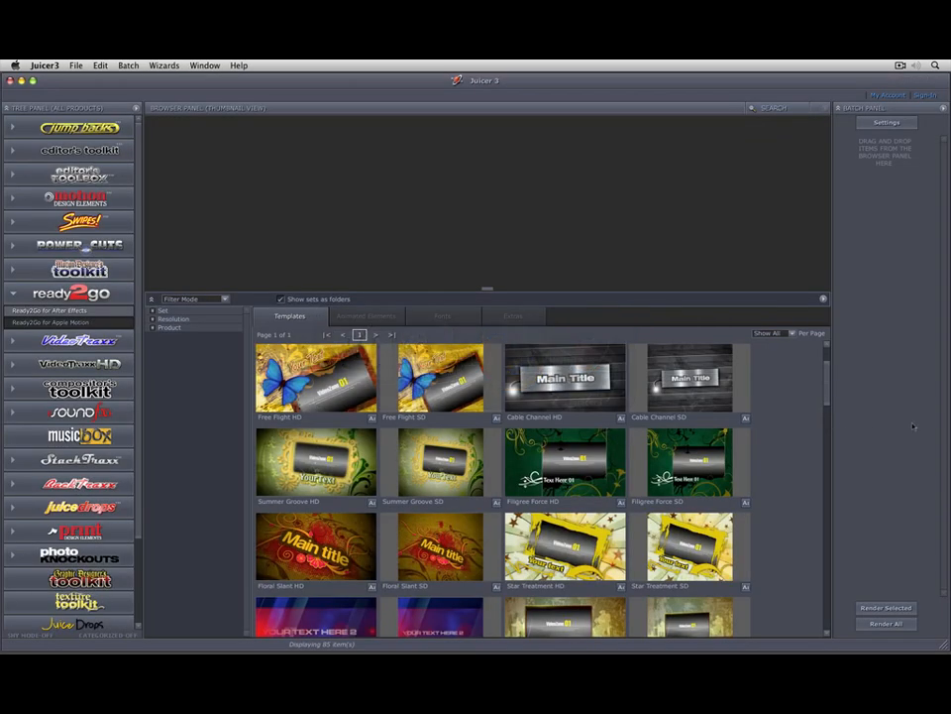
pyautogui.moveTo(828, 377); pyautogui.dragTo(840, 435)
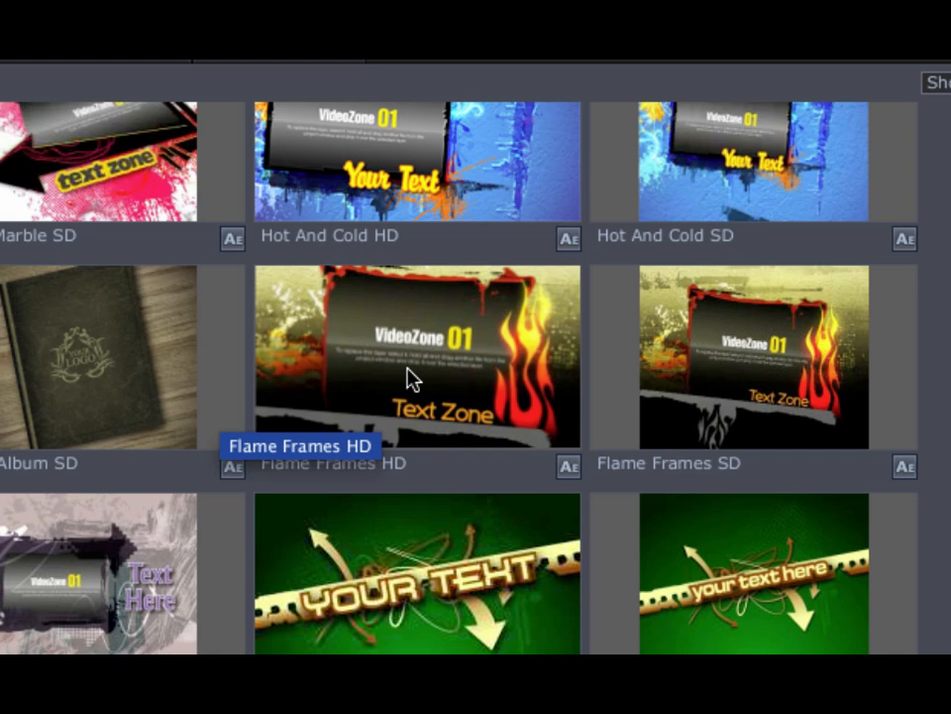
# Collect the Flame Frames HD template's project files to the Desktop, using the 1920x1080 (23.97) source.
pyautogui.click(568, 467)
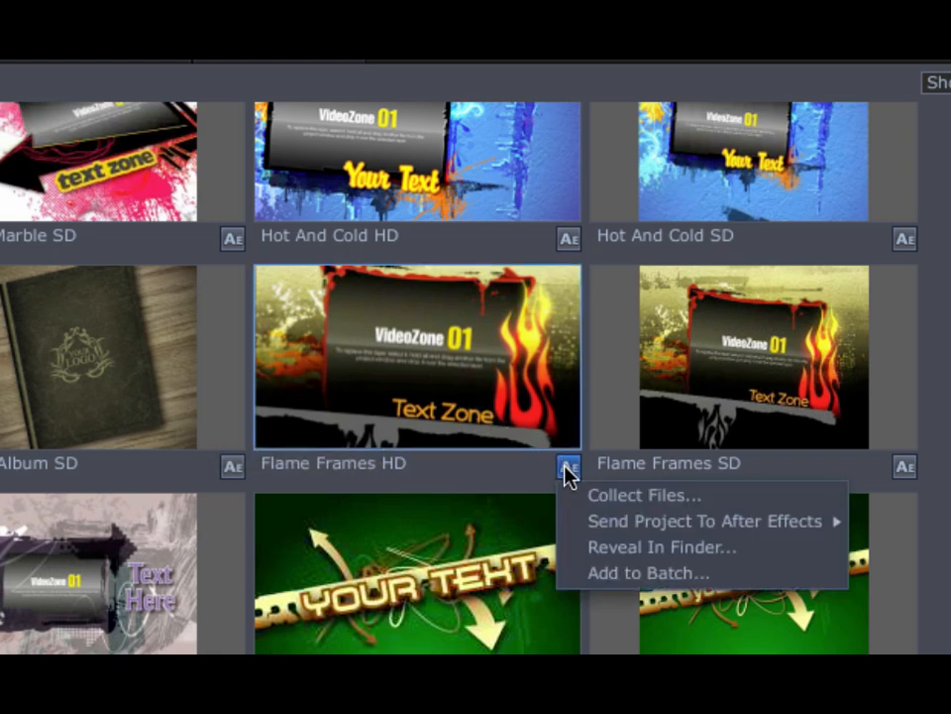
pyautogui.click(590, 495)
pyautogui.click(592, 493)
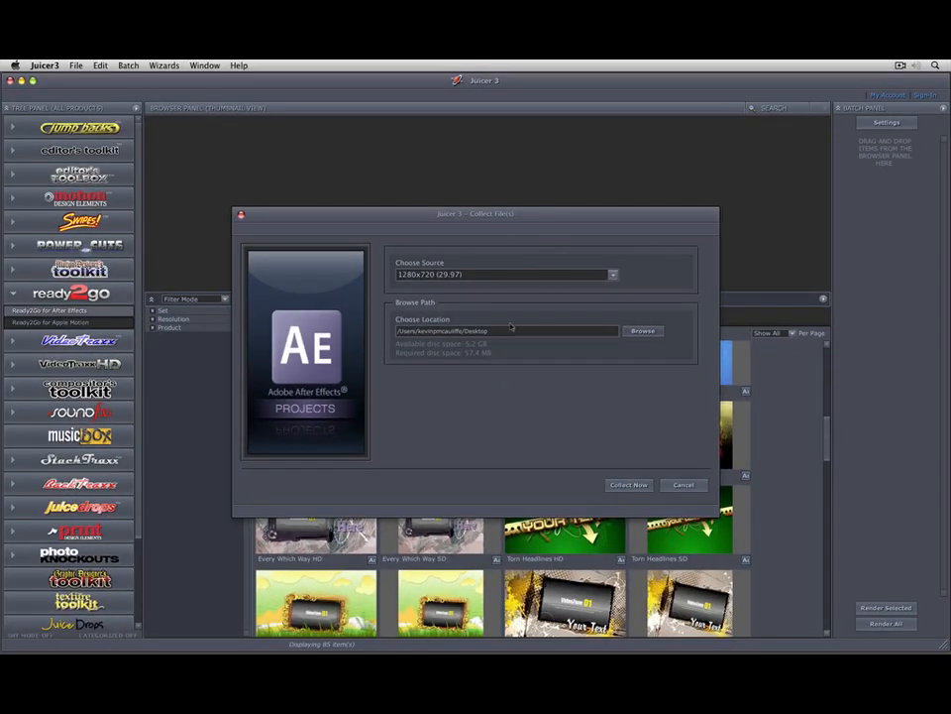
pyautogui.click(613, 275)
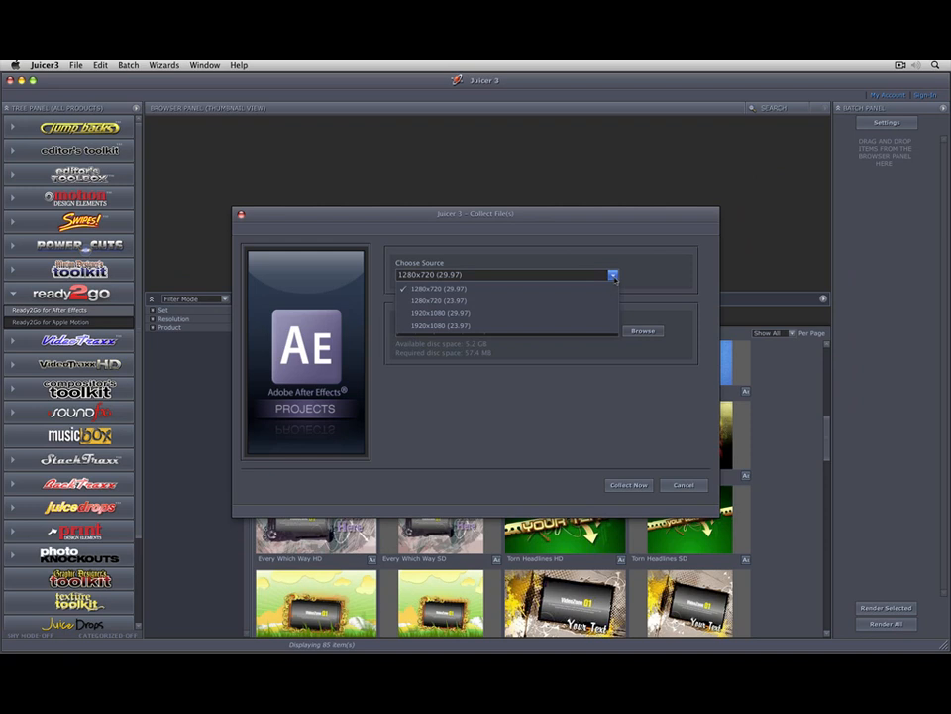
pyautogui.click(542, 326)
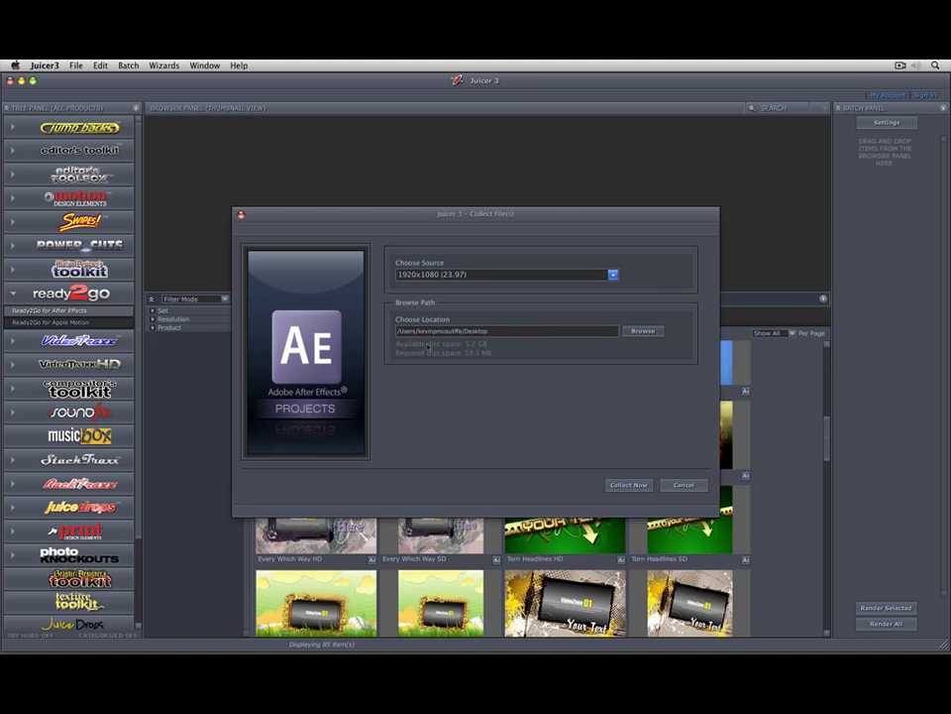
pyautogui.click(629, 485)
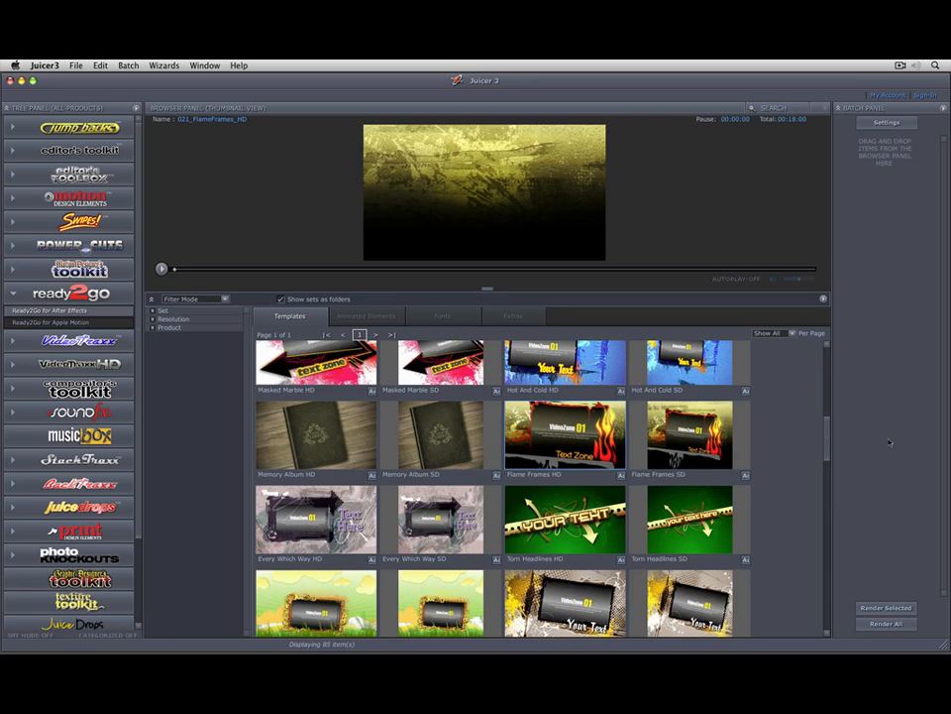
# Open the Flame Frames folder from the desktop and examine the contents of its 1920x1080 (23.97) subfolder in an enlarged window.
pyautogui.press('super+h')
pyautogui.doubleClick(908, 302)
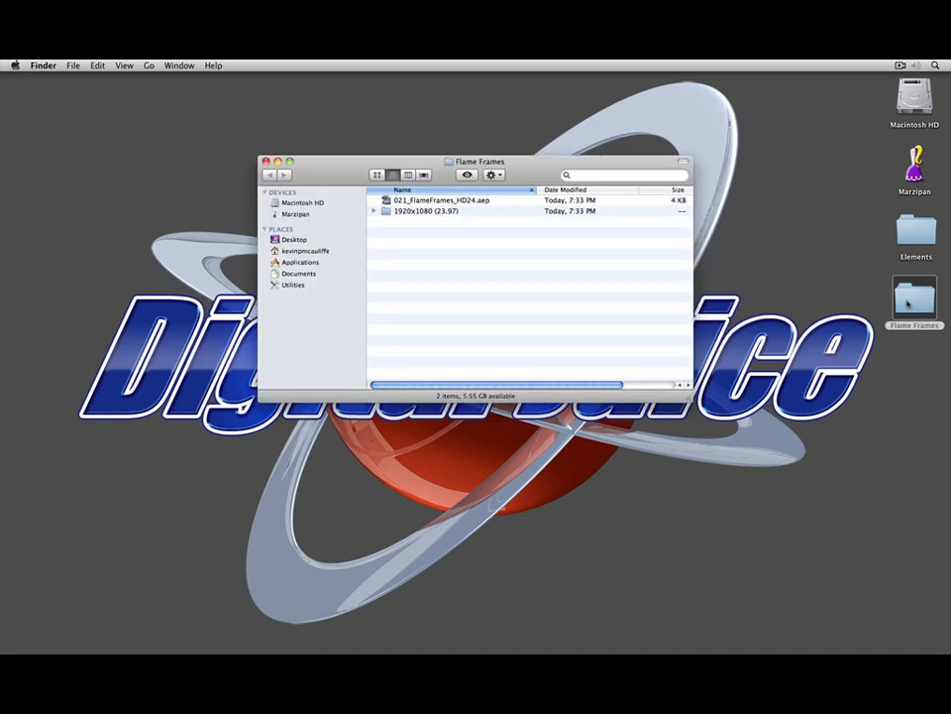
pyautogui.click(373, 211)
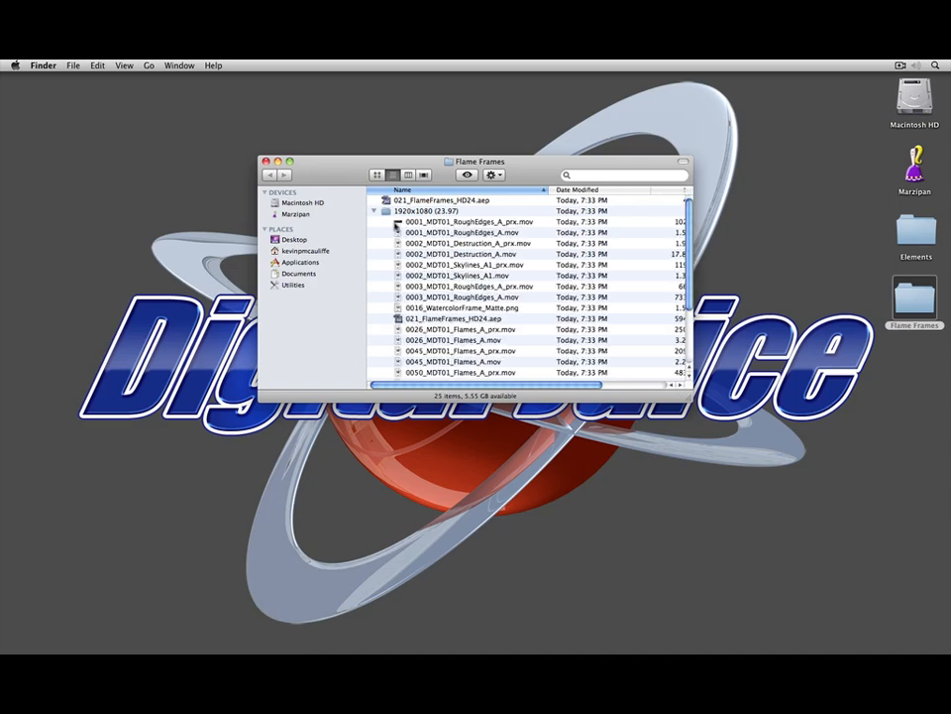
pyautogui.moveTo(689, 396); pyautogui.dragTo(747, 564)
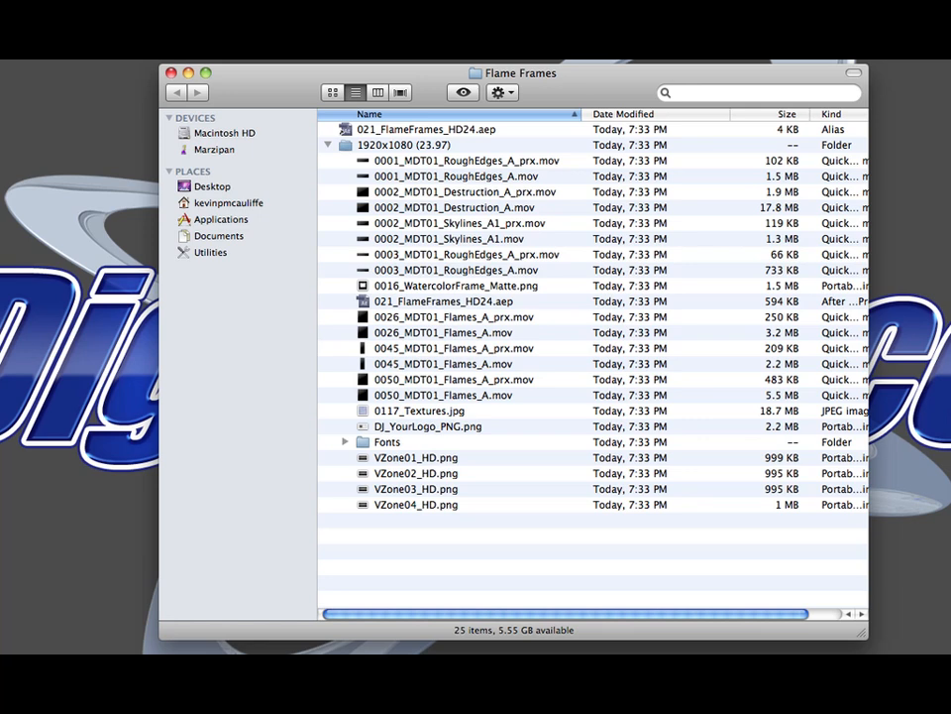
pyautogui.click(427, 162)
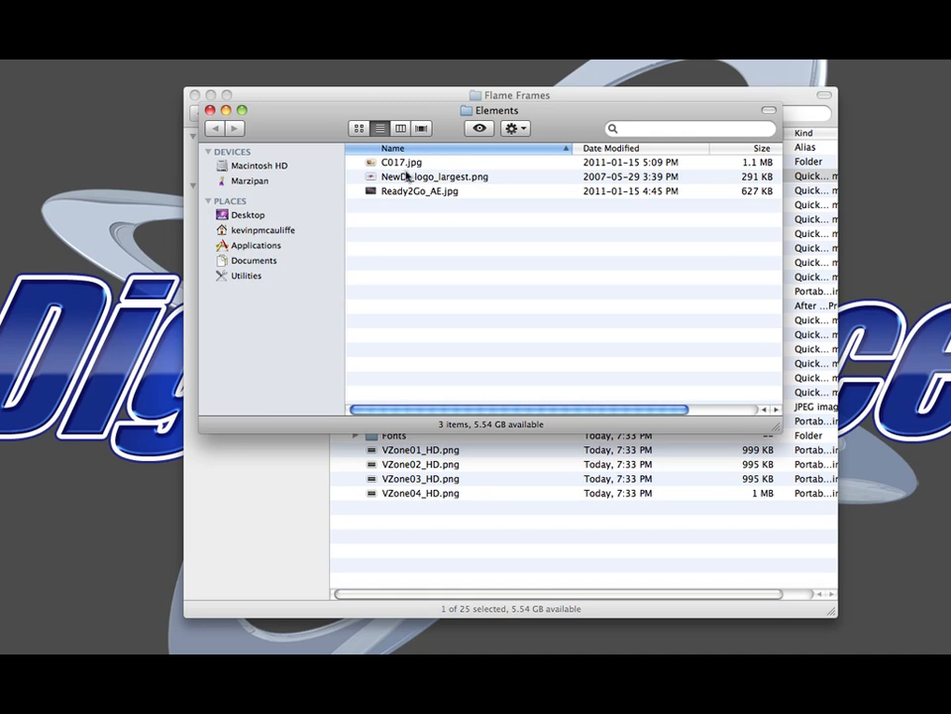
# Preview C017.jpg, NewDJ_logo_largest.png and Ready2Go_AE.jpg in the Elements folder, and close all folder windows.
pyautogui.click(403, 165)
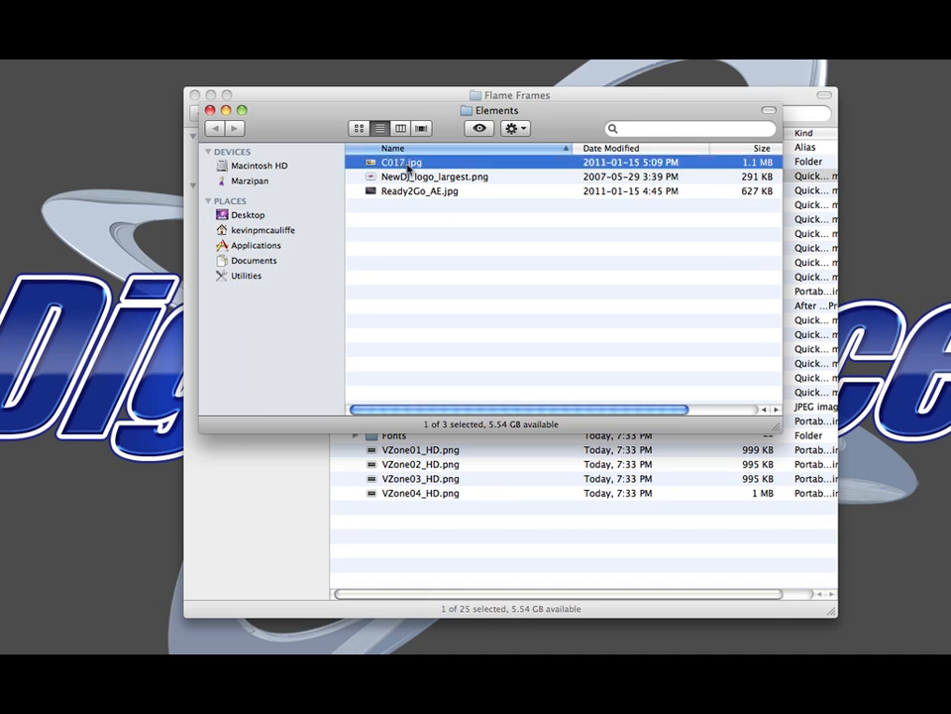
pyautogui.press('space')
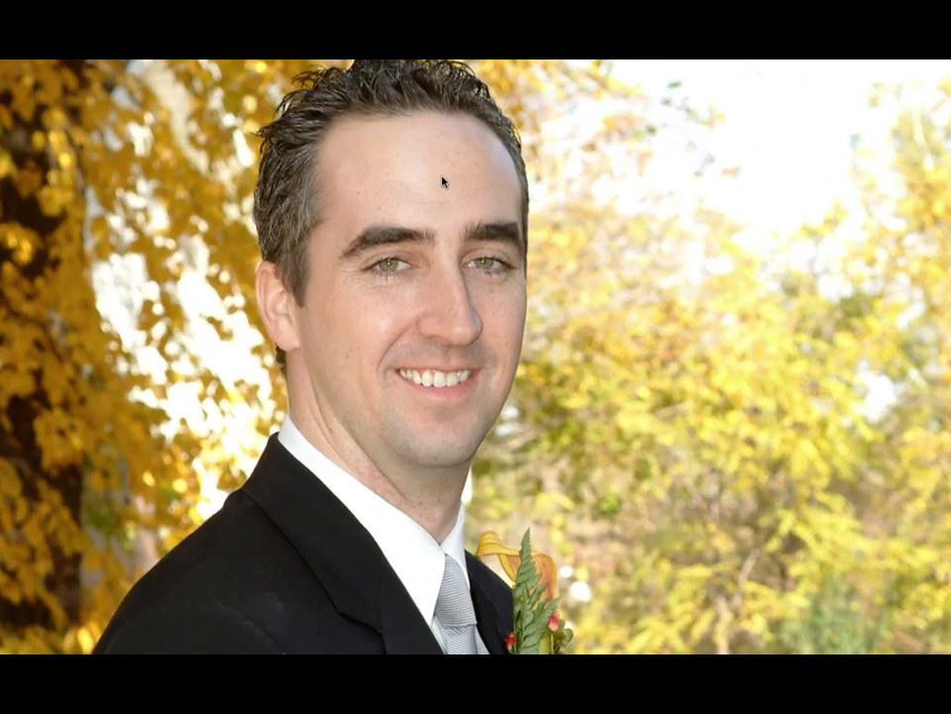
pyautogui.press('space')
pyautogui.click(443, 180)
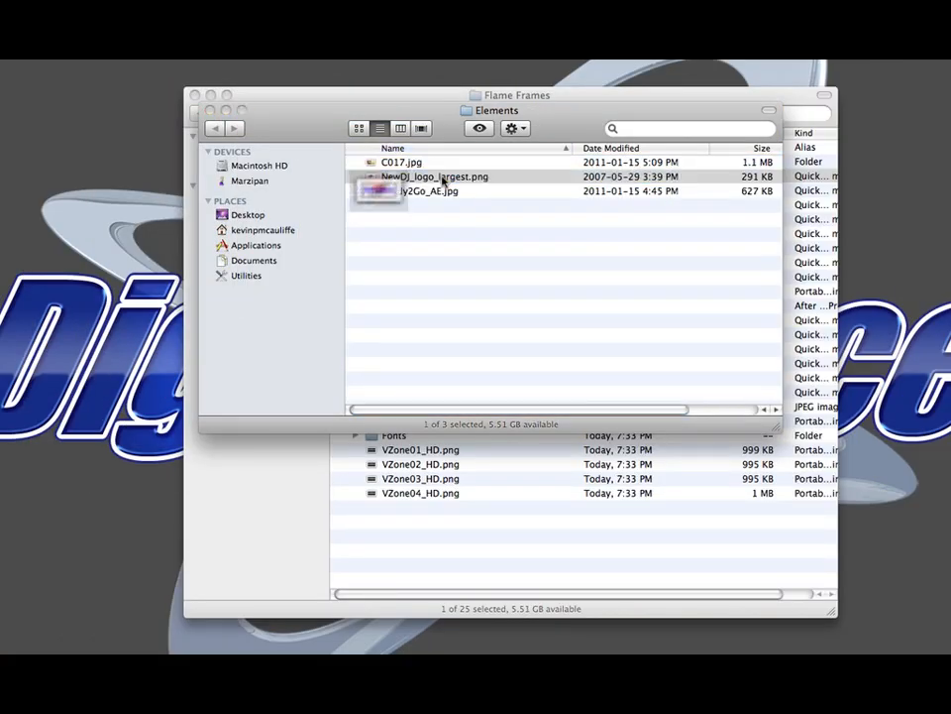
pyautogui.press('space')
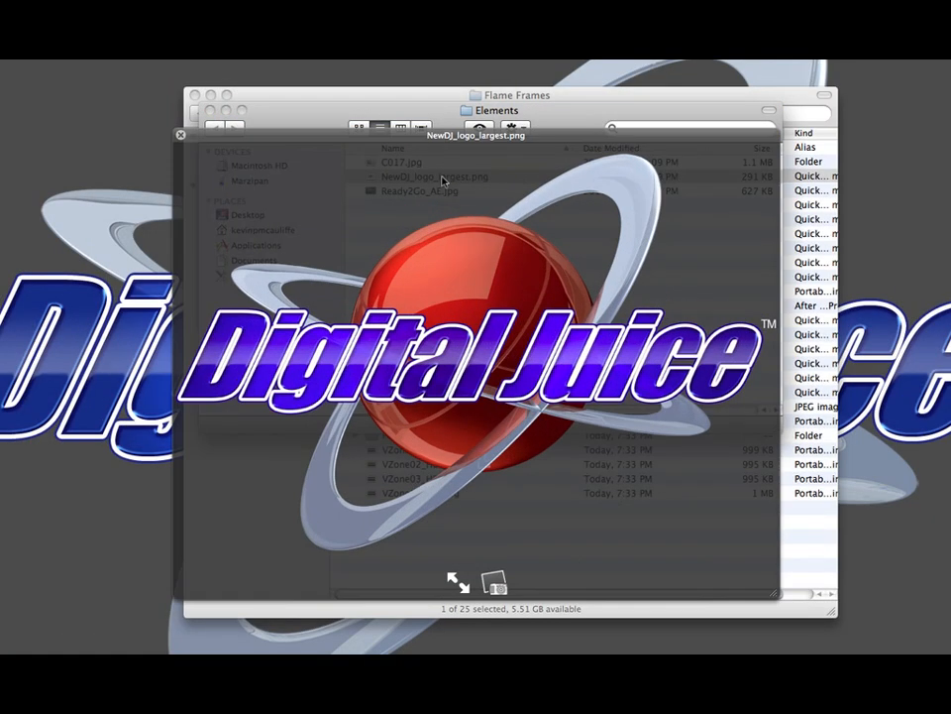
pyautogui.press('space')
pyautogui.press('Down')
pyautogui.press('space')
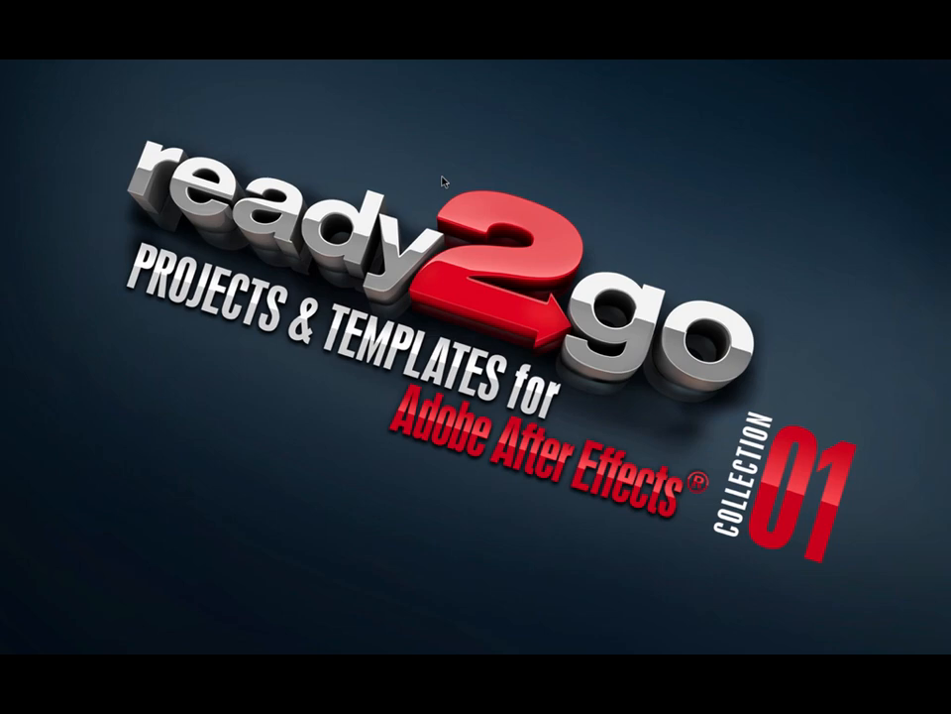
pyautogui.press('space')
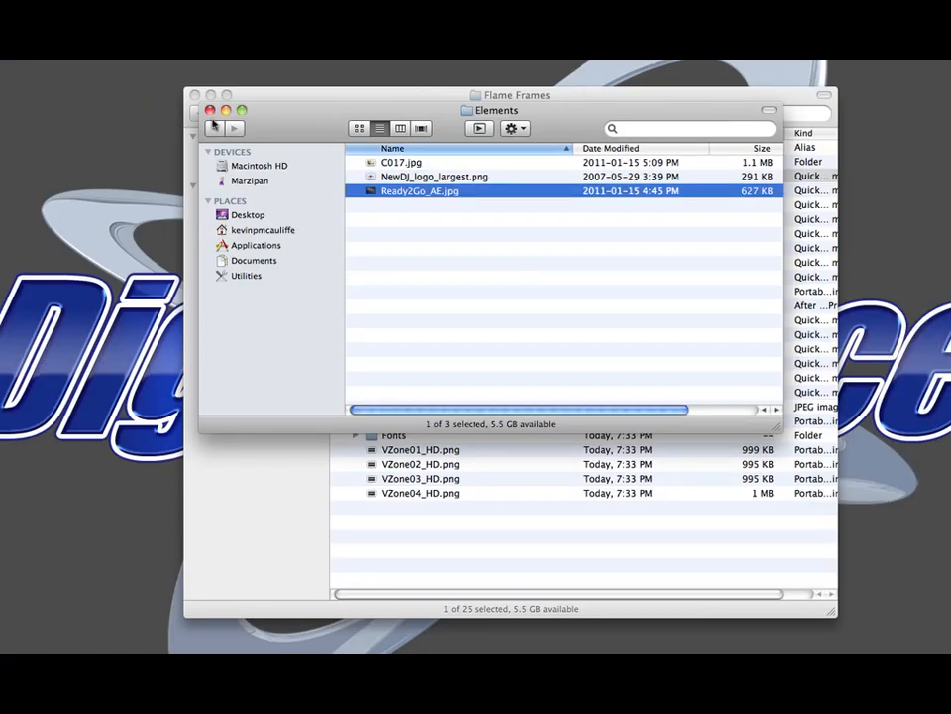
pyautogui.keyDown('alt'); pyautogui.click(210, 110); pyautogui.keyUp('alt')
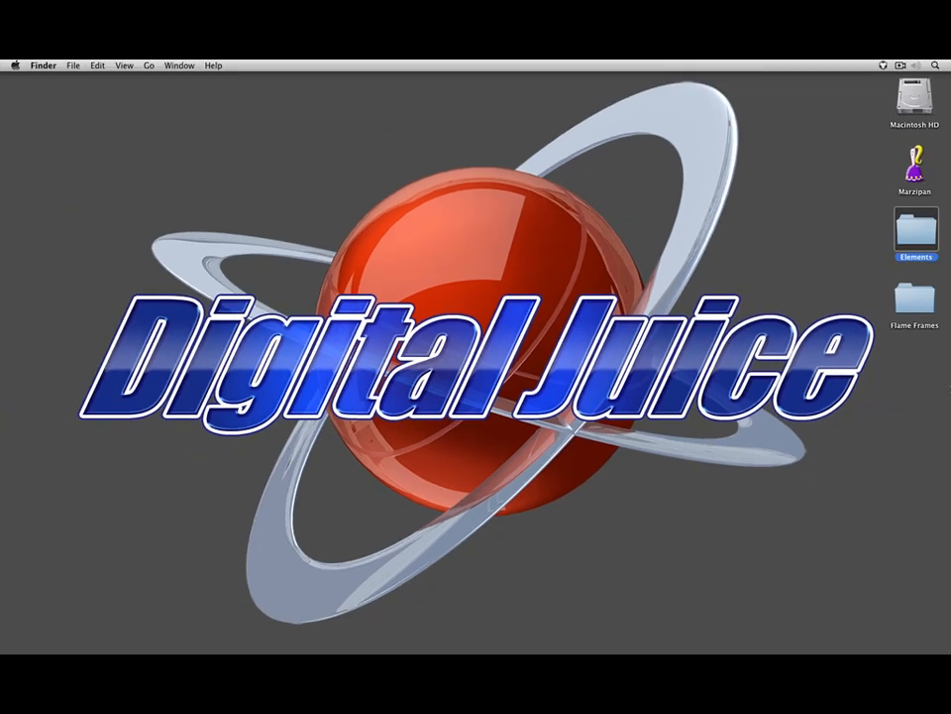
# Switch to After Effects and open 021_FlameFrames_HD24.aep from the Desktop's Flame Frames/1920x1080 (23.97) folder, accepting the version conversion.
pyautogui.press('super+Tab')
pyautogui.press('super+Tab')
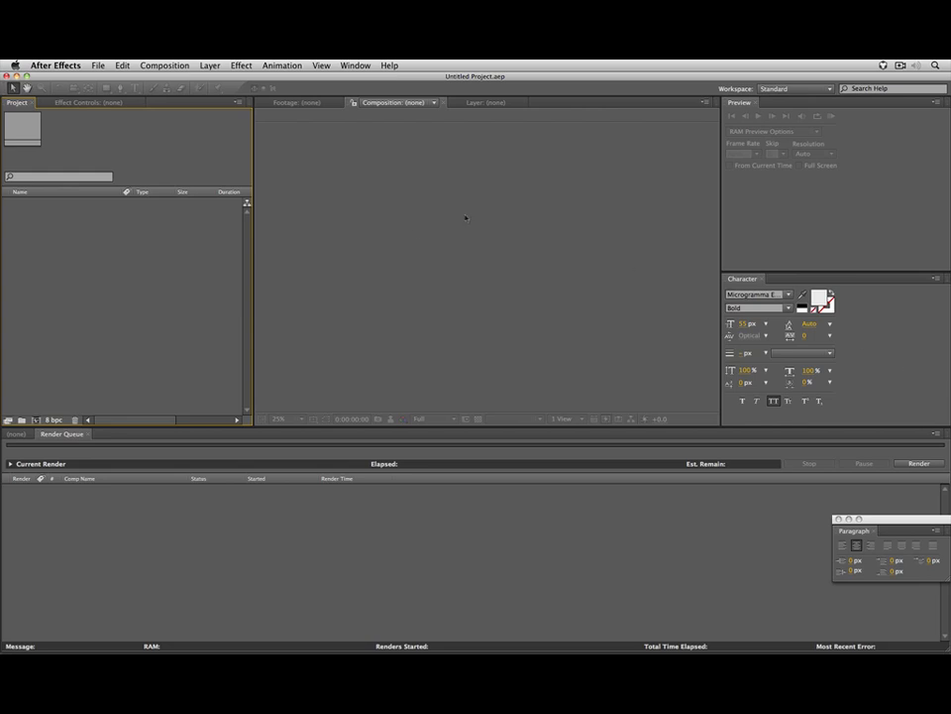
pyautogui.click(99, 66)
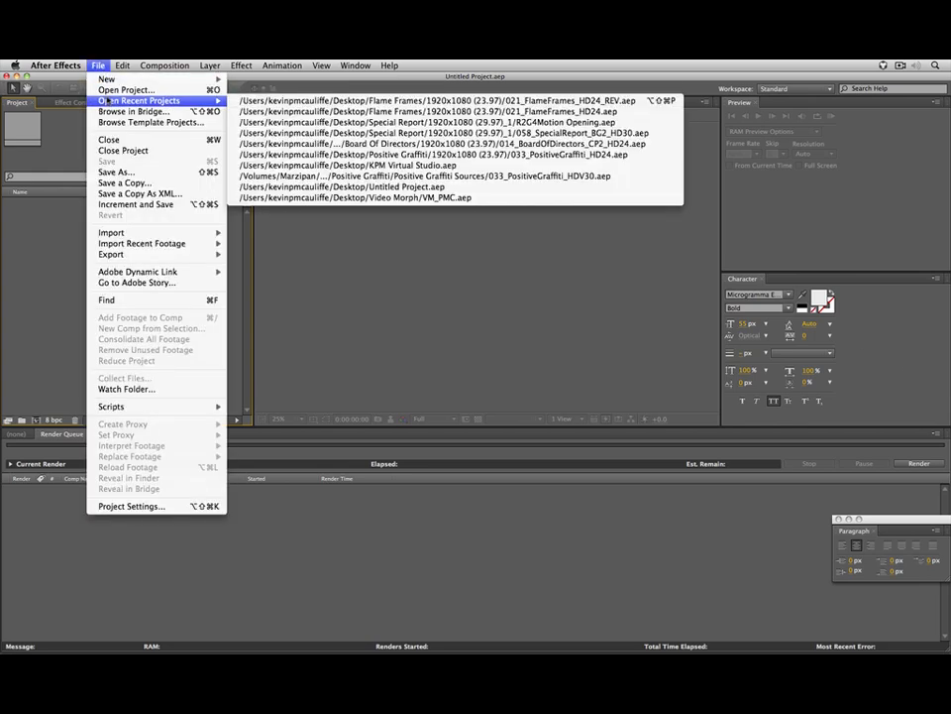
pyautogui.click(126, 89)
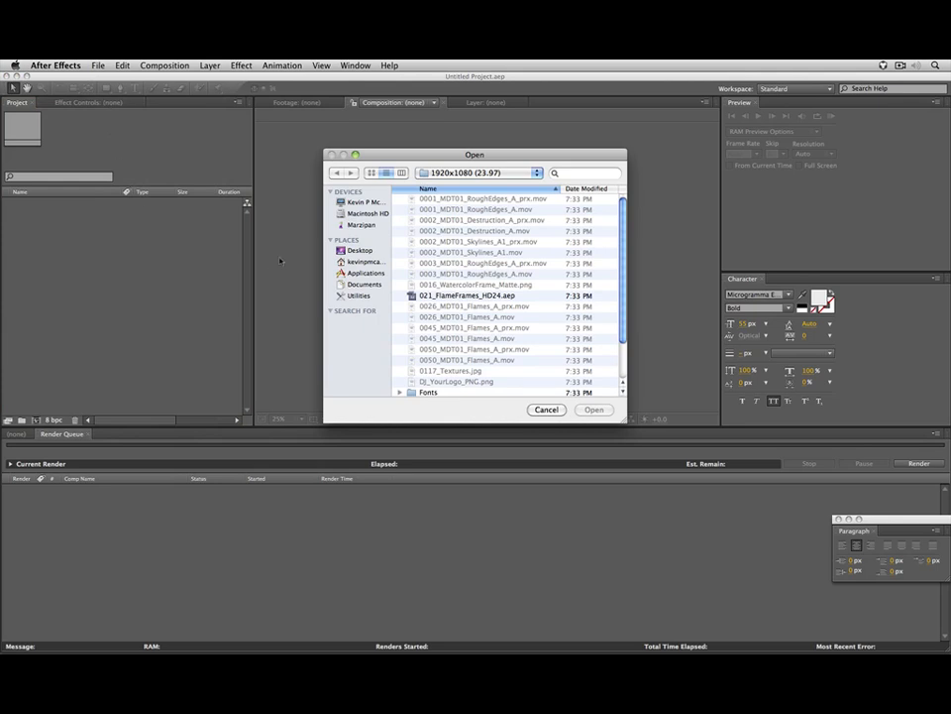
pyautogui.click(359, 249)
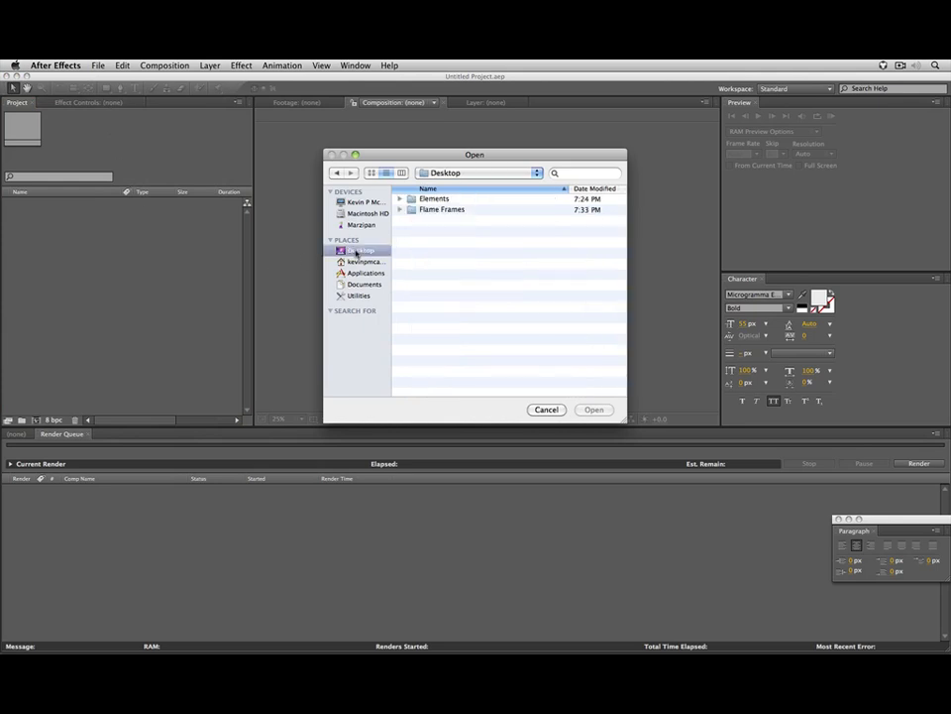
pyautogui.doubleClick(436, 209)
pyautogui.doubleClick(457, 211)
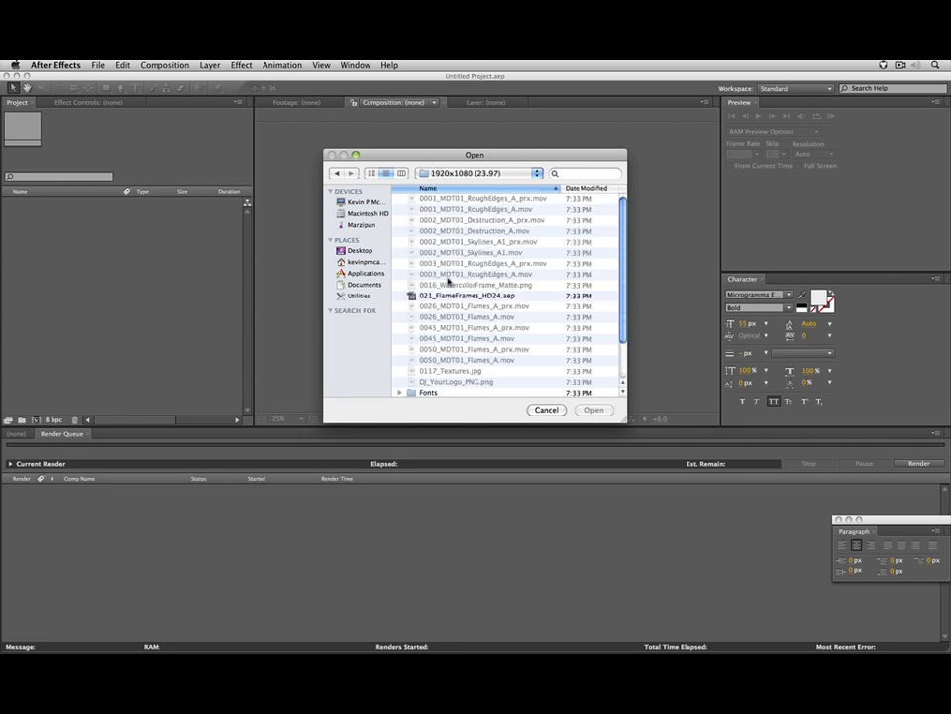
pyautogui.click(438, 295)
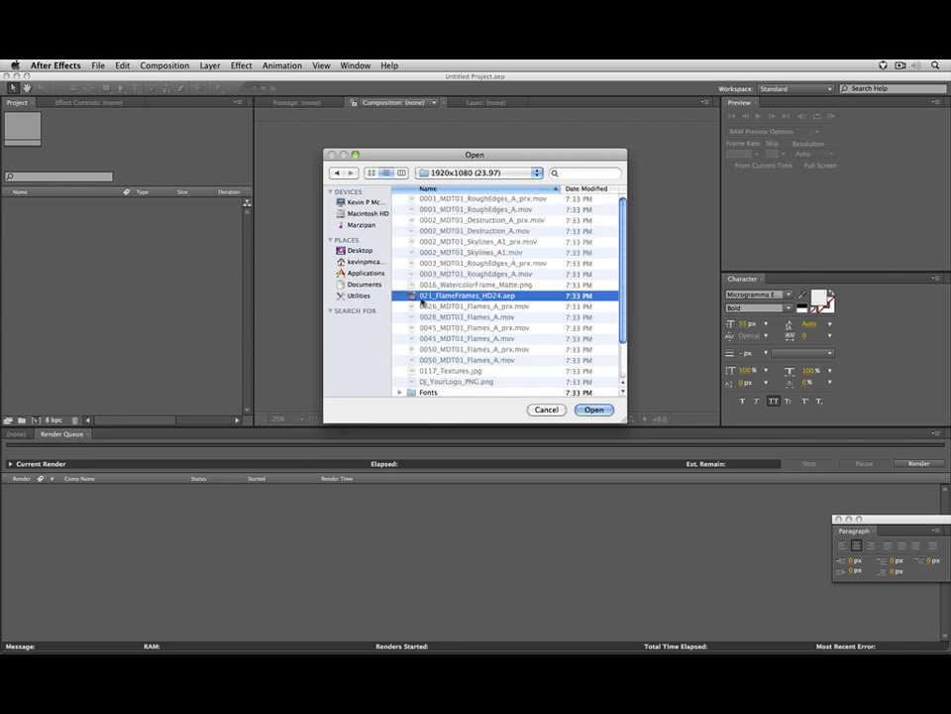
pyautogui.click(594, 410)
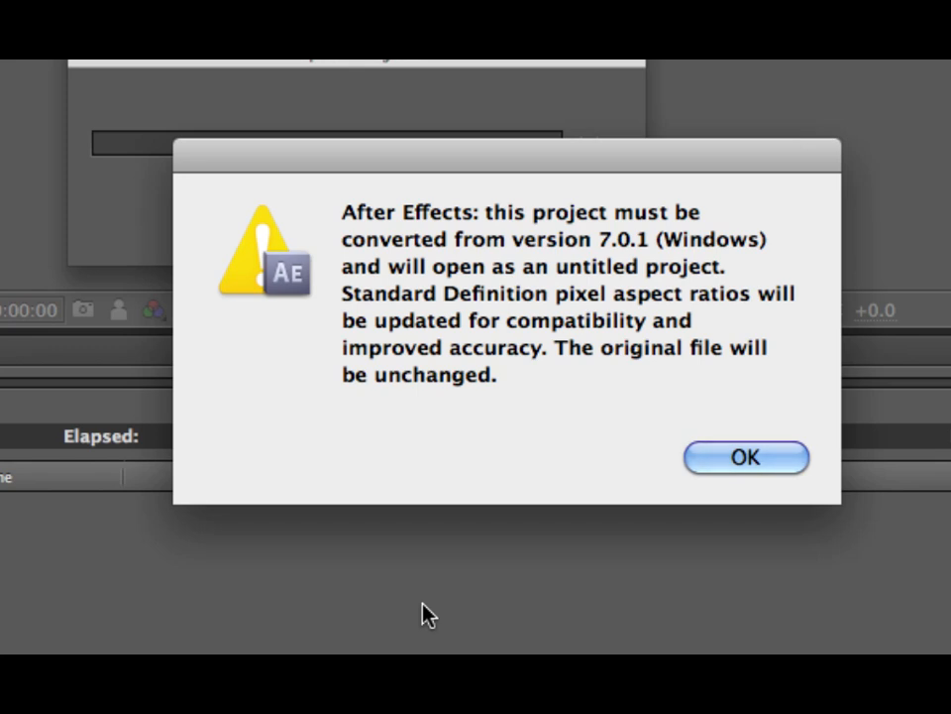
pyautogui.click(734, 457)
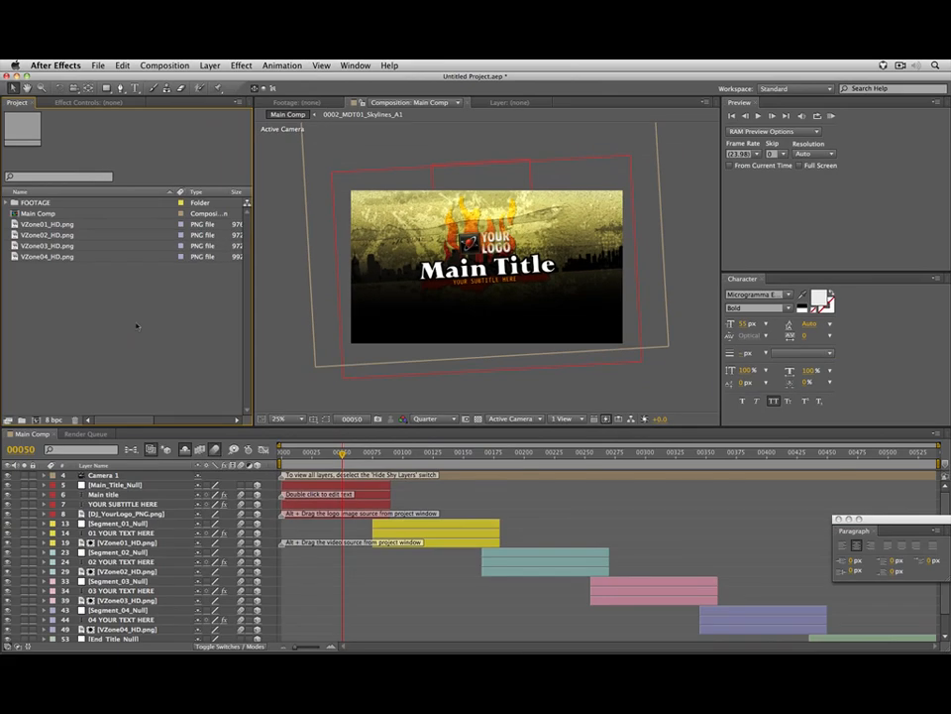
# Save the converted project as Flame Frames KPM in the Flame Frames folder on the Desktop.
pyautogui.press('super+s')
pyautogui.click(353, 296)
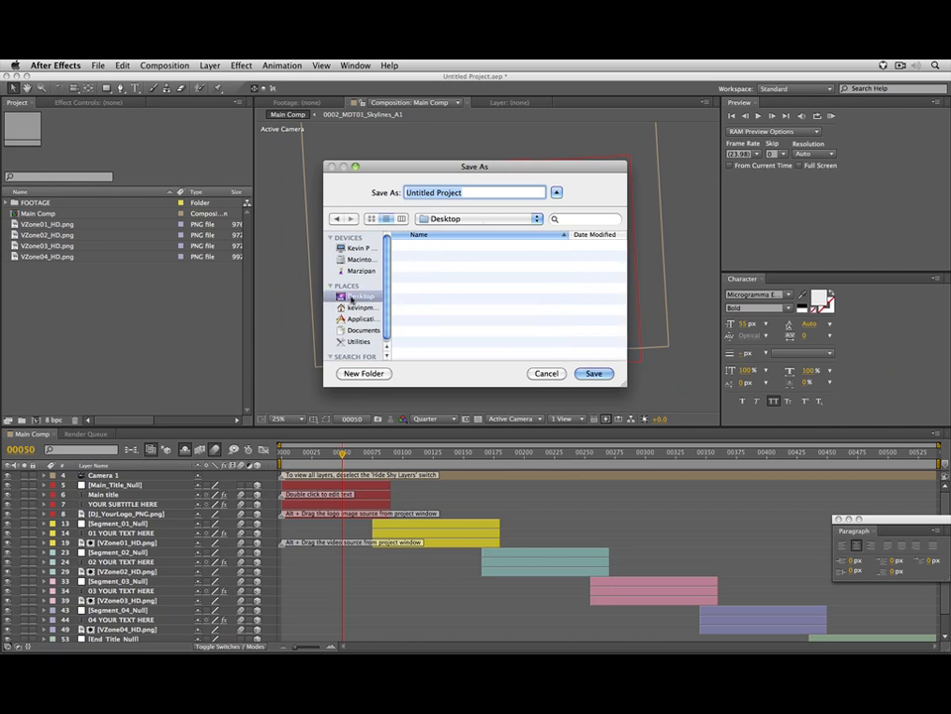
pyautogui.click(442, 256)
pyautogui.click(467, 194)
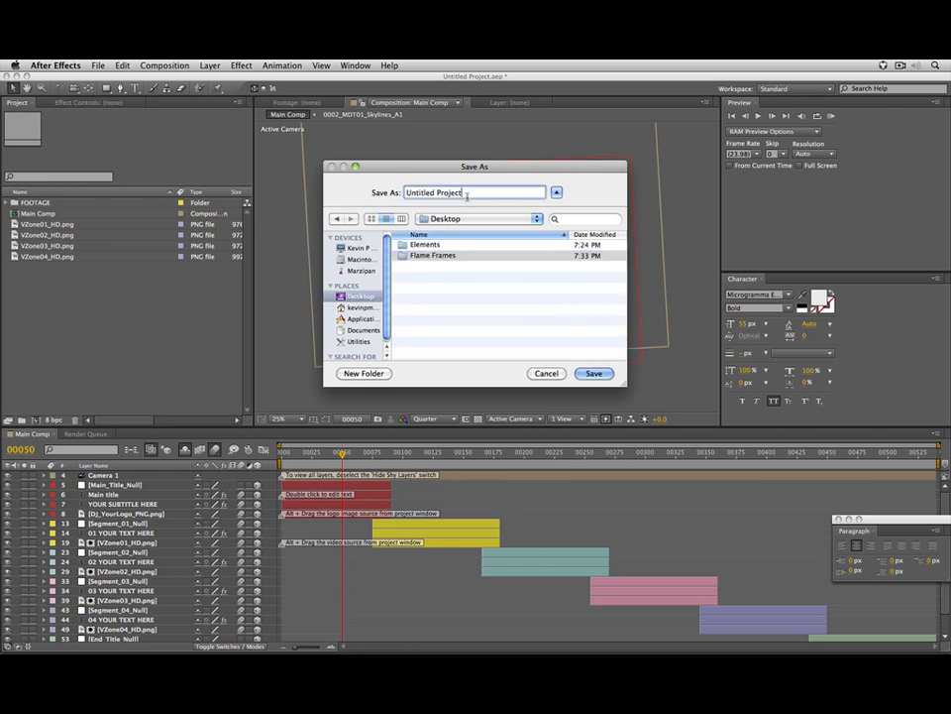
pyautogui.press('super+a')
pyautogui.press('BackSpace')
pyautogui.write('F;')
pyautogui.press('BackSpace')
pyautogui.write('lame Frames KPM')
pyautogui.press('Return')
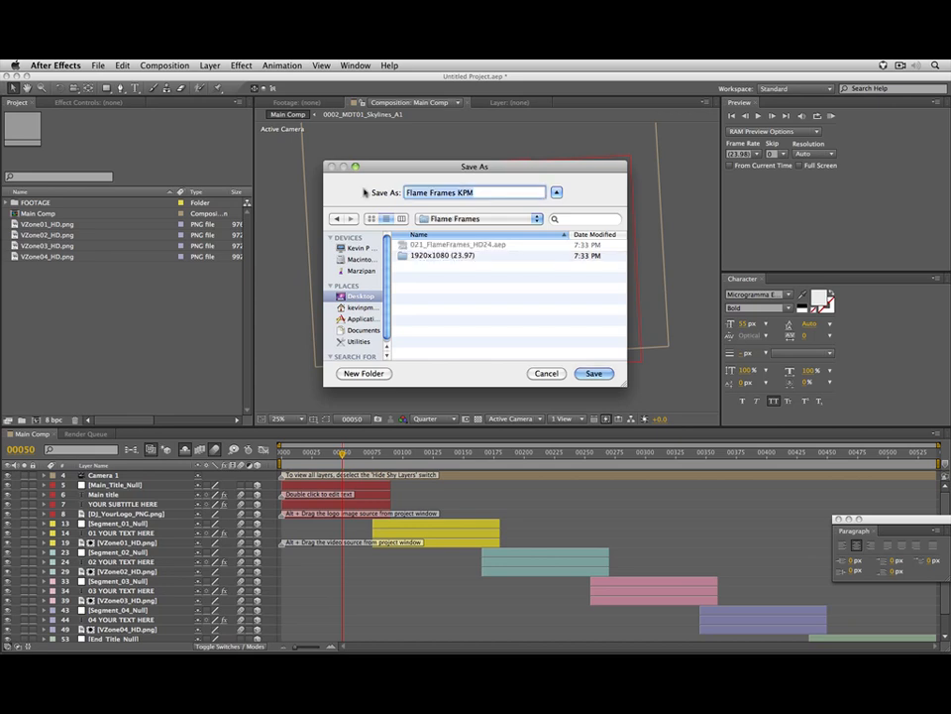
pyautogui.click(592, 372)
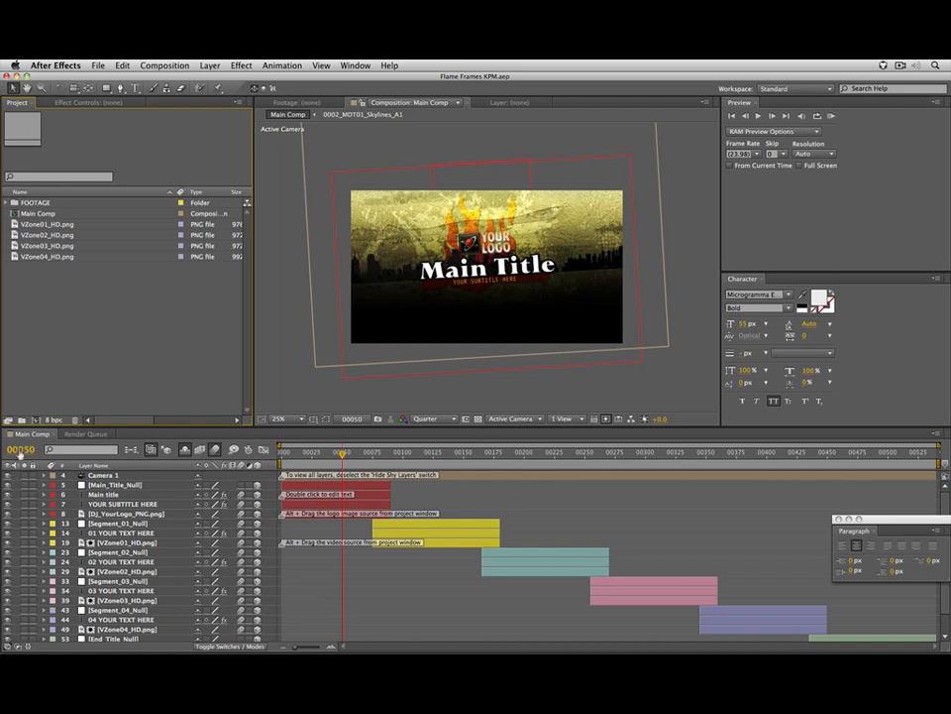
# Return Main Comp to its first frame and step forward five frames to check how time is counted.
pyautogui.click(292, 453)
pyautogui.press('Home')
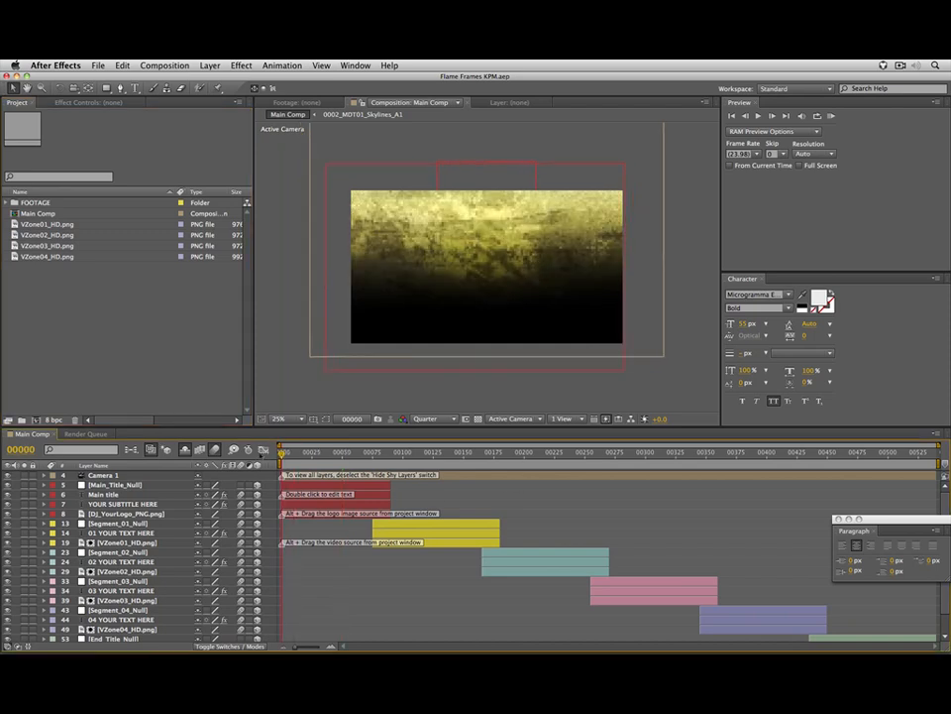
pyautogui.click(773, 116)
pyautogui.click(773, 116)
pyautogui.click(773, 116)
pyautogui.click(773, 116)
pyautogui.click(773, 116)
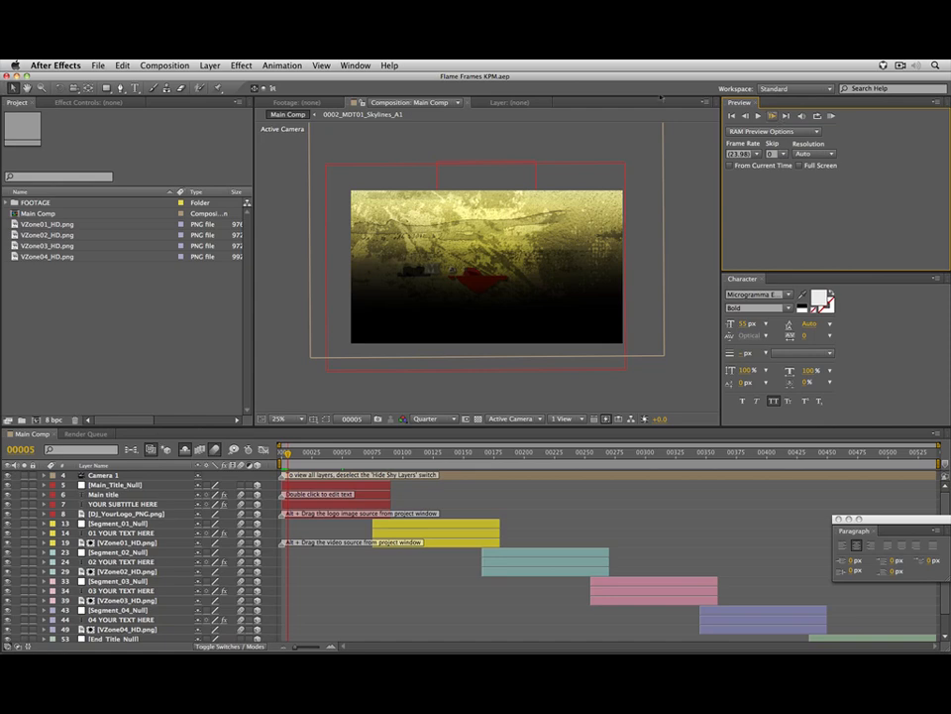
# Set the project's time display style to Timecode Base with Auto and NTSC Non-Drop Frame.
pyautogui.click(98, 65)
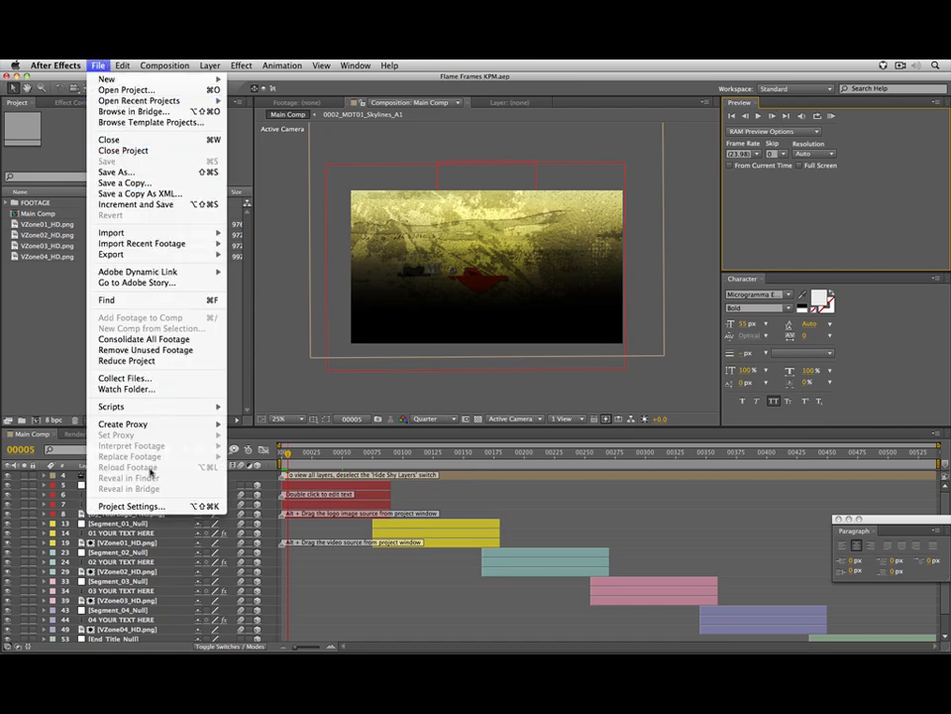
pyautogui.click(132, 506)
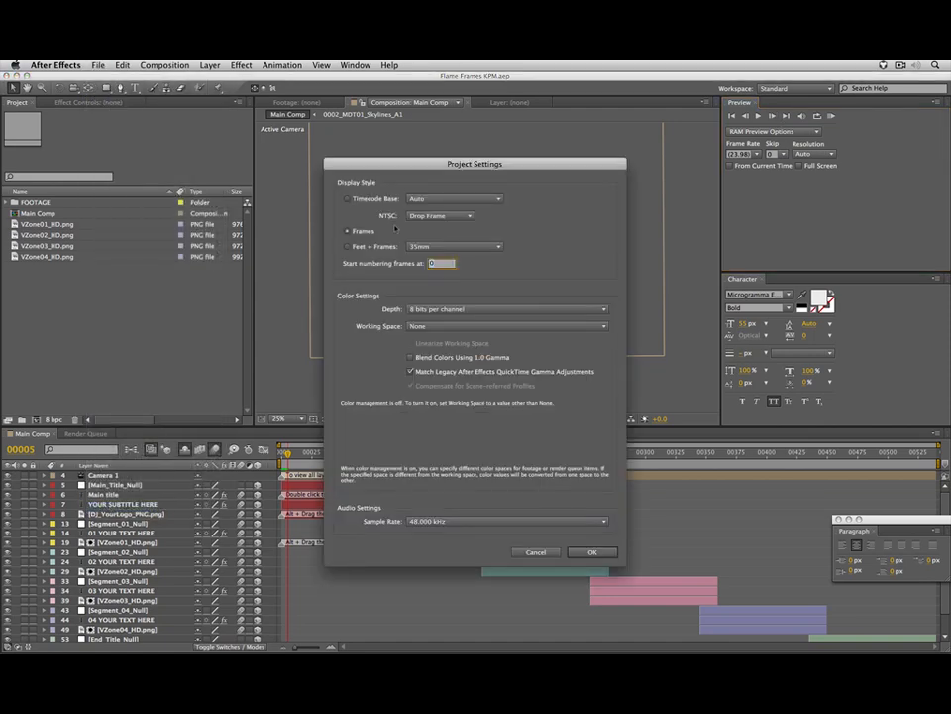
pyautogui.click(347, 199)
pyautogui.click(433, 214)
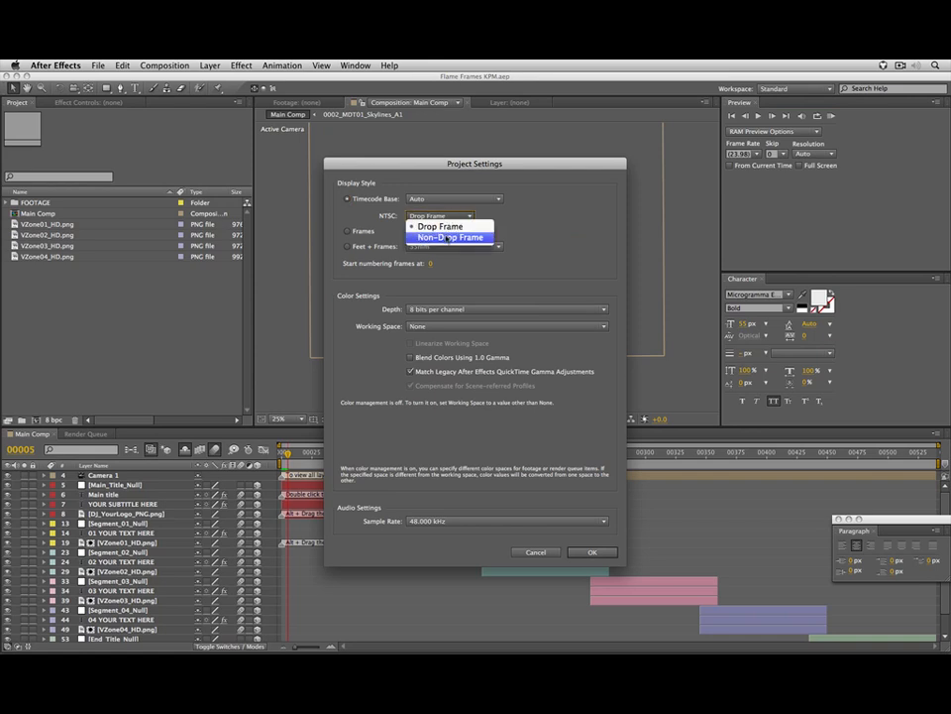
pyautogui.click(443, 234)
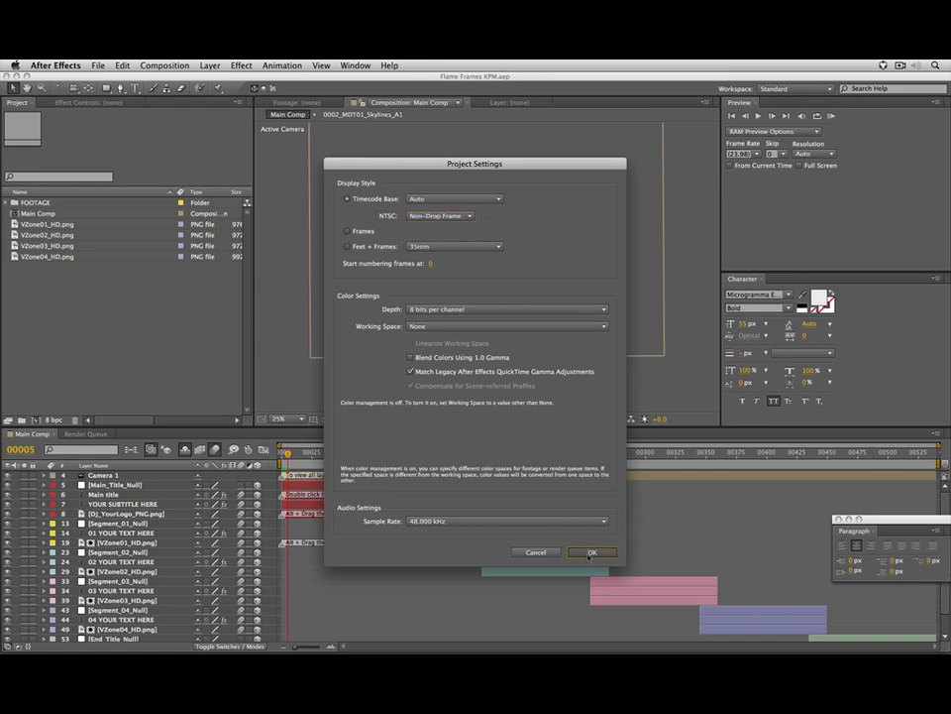
pyautogui.click(590, 552)
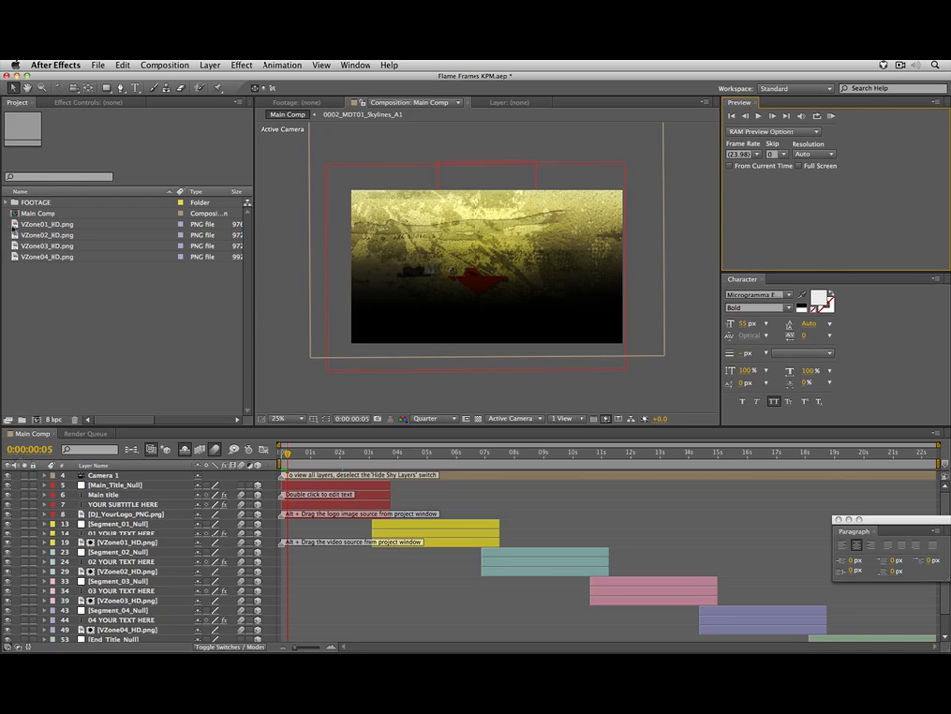
# Examine 0001_MDT01_RoughEdges_A.mov and 0117_Textures.jpg in the FOOTAGE folder, widening the project item list, and collapse the folder.
pyautogui.click(7, 202)
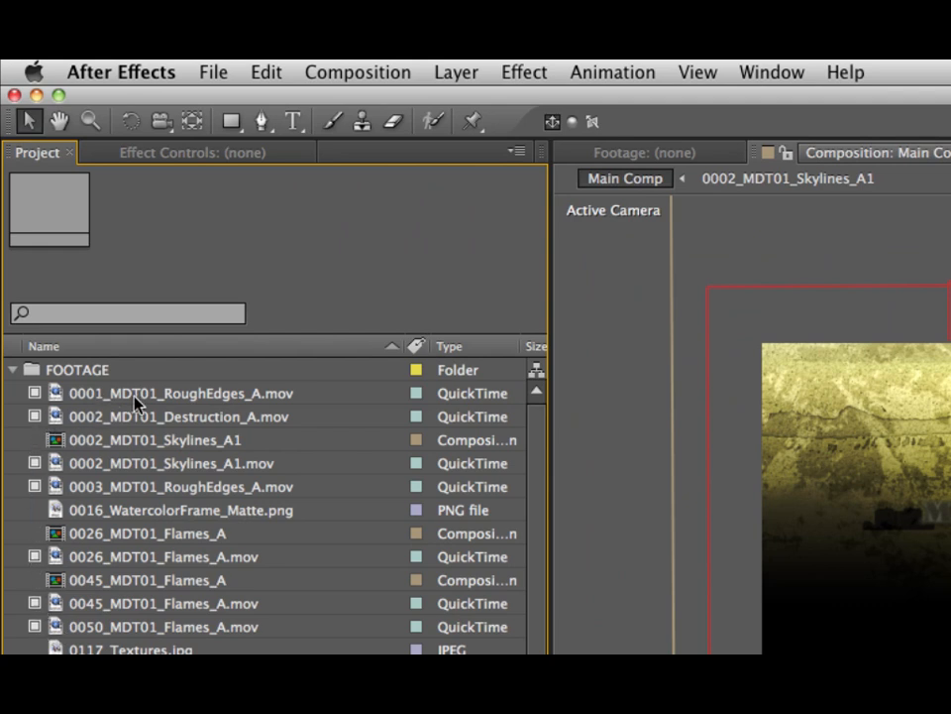
pyautogui.click(198, 399)
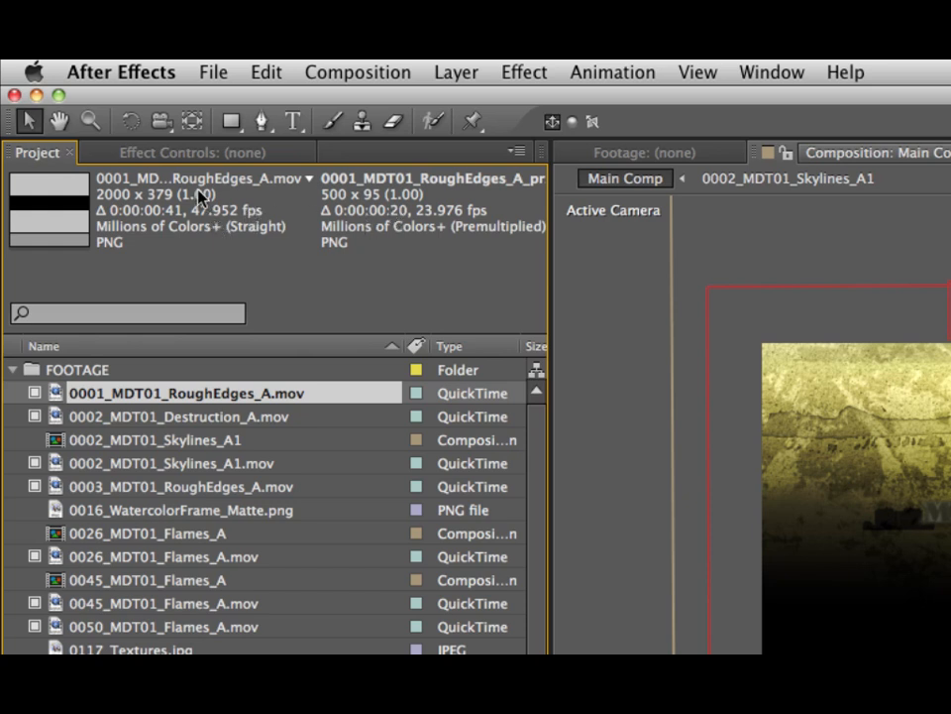
pyautogui.moveTo(548, 318); pyautogui.dragTo(734, 324)
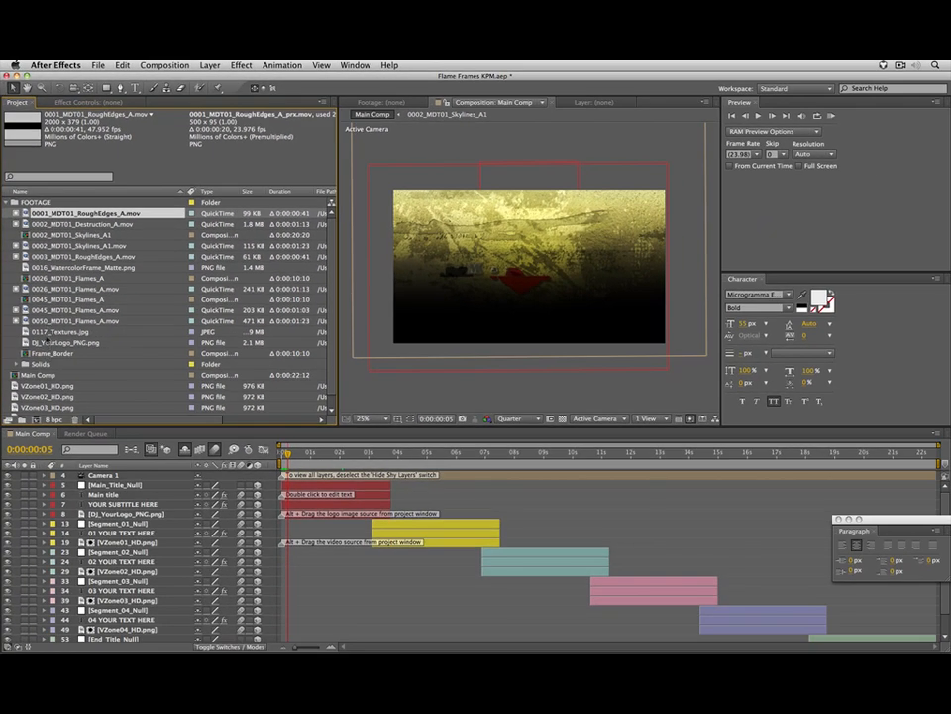
pyautogui.click(46, 332)
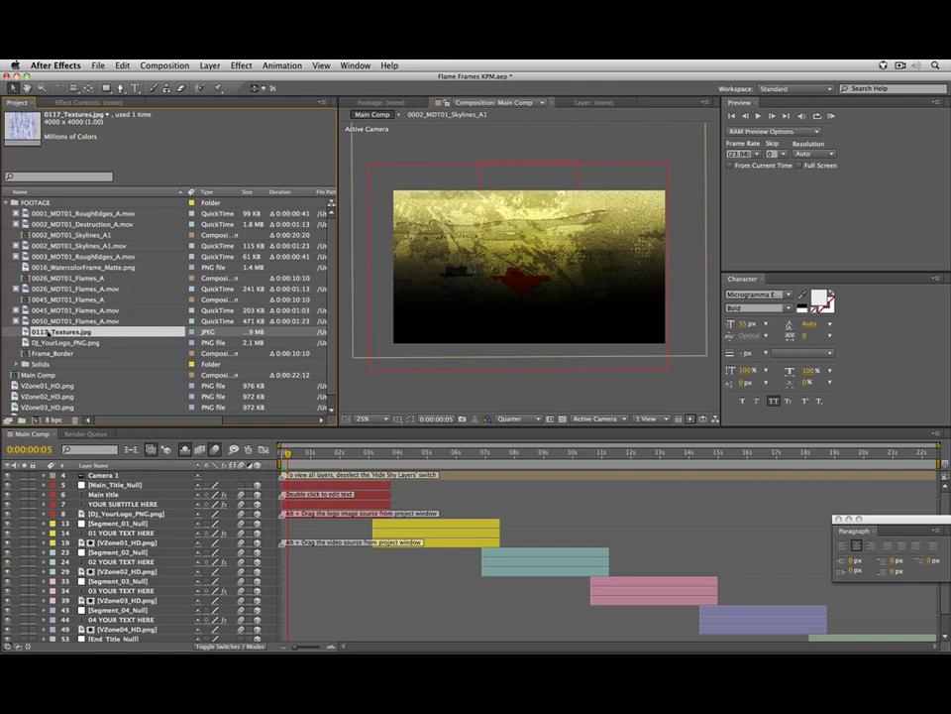
pyautogui.click(7, 202)
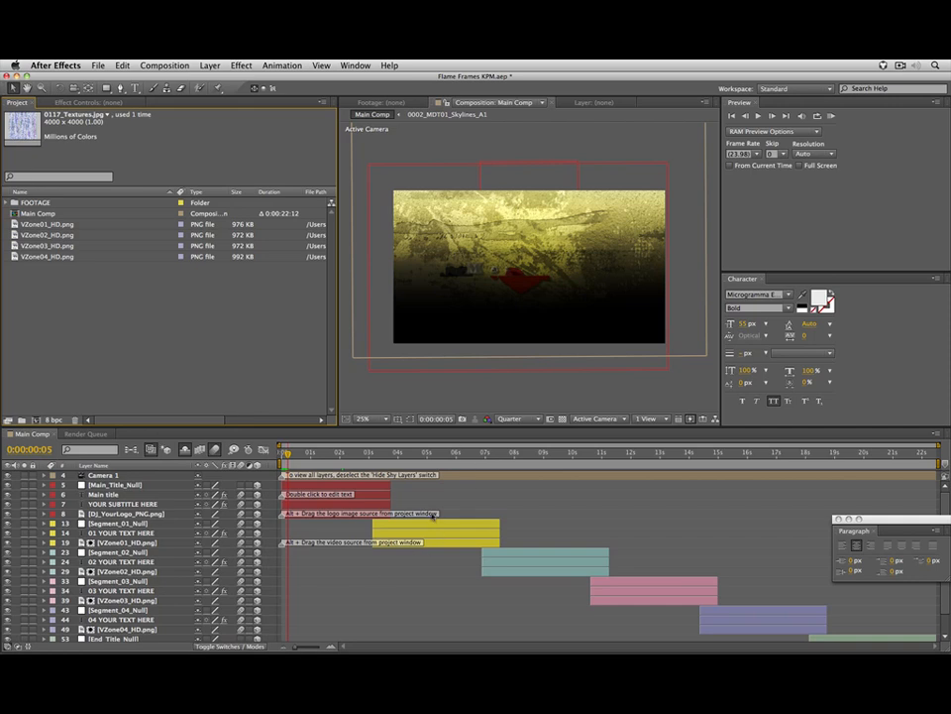
# Close the floating Paragraph window covering the timeline and look through Main Comp's layer list.
pyautogui.moveTo(812, 224); pyautogui.dragTo(806, 201)
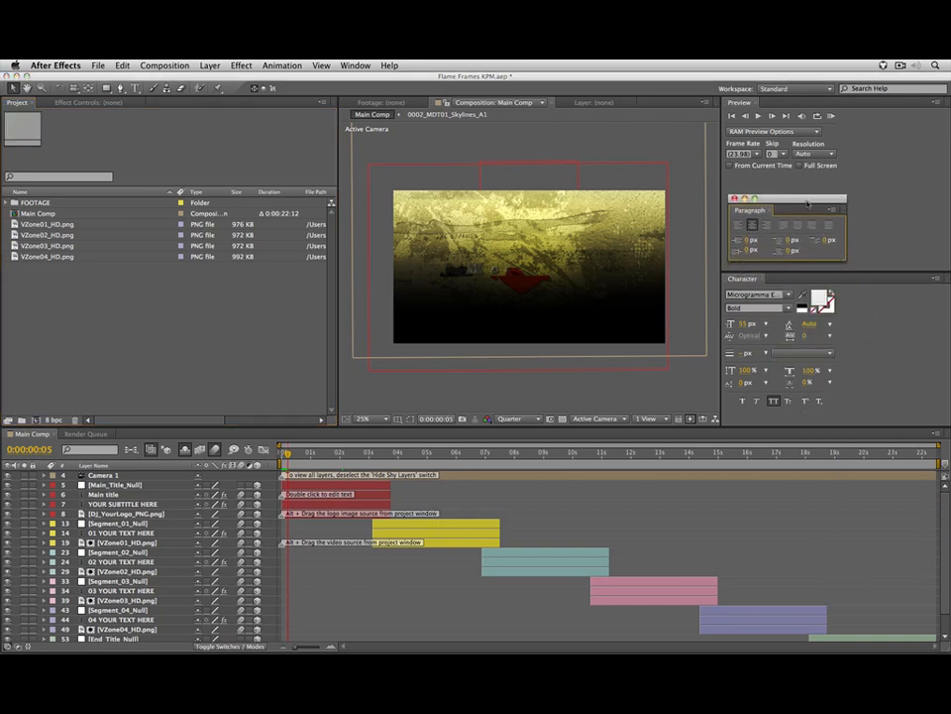
pyautogui.click(735, 198)
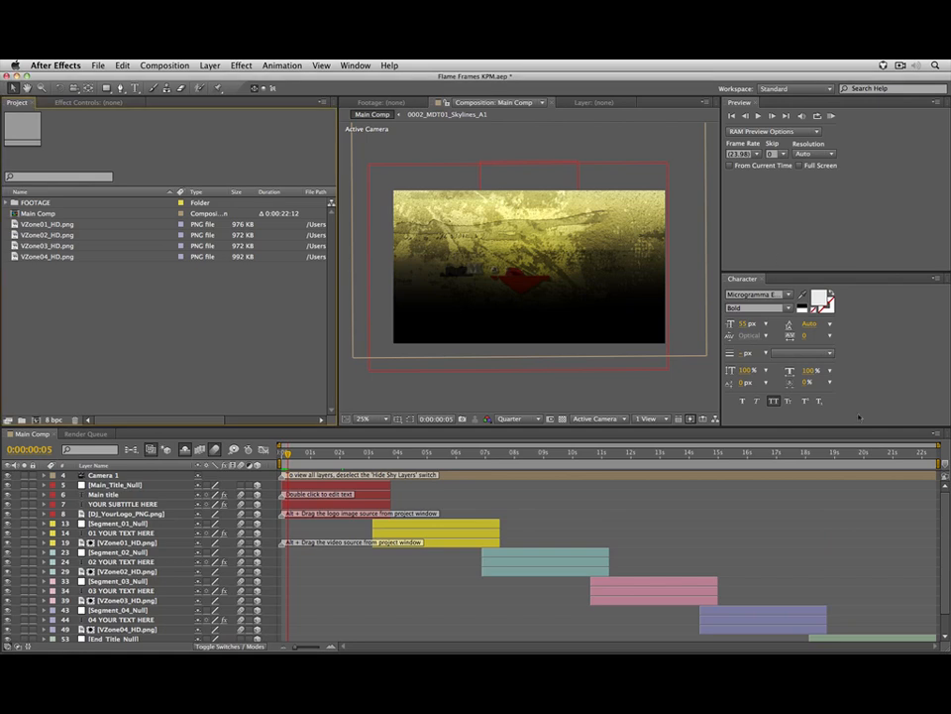
pyautogui.scroll(-1, 947, 507)
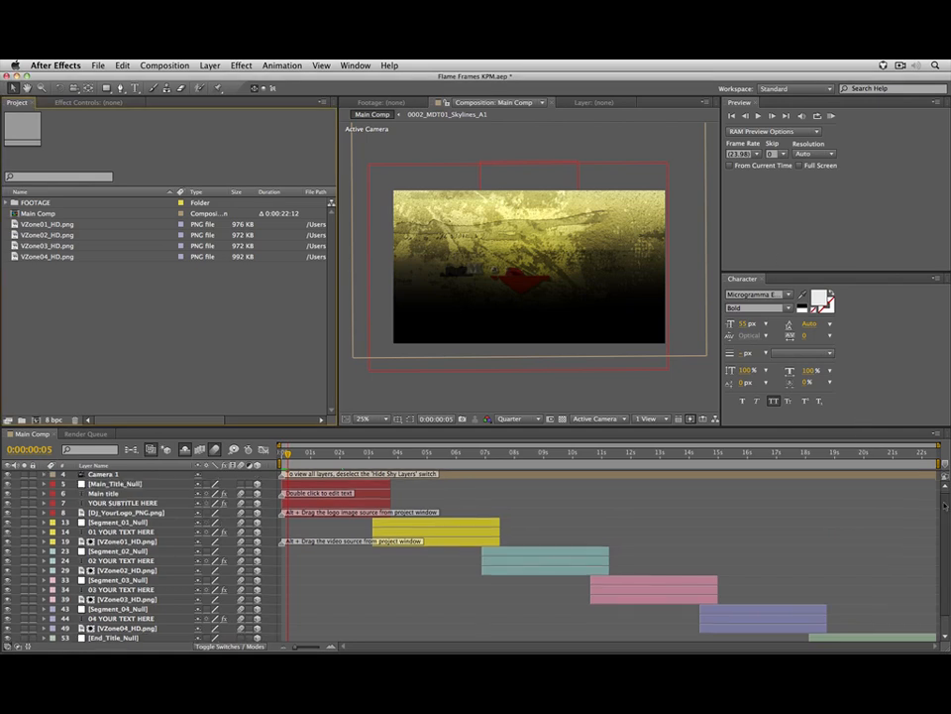
pyautogui.scroll(-1, 947, 507)
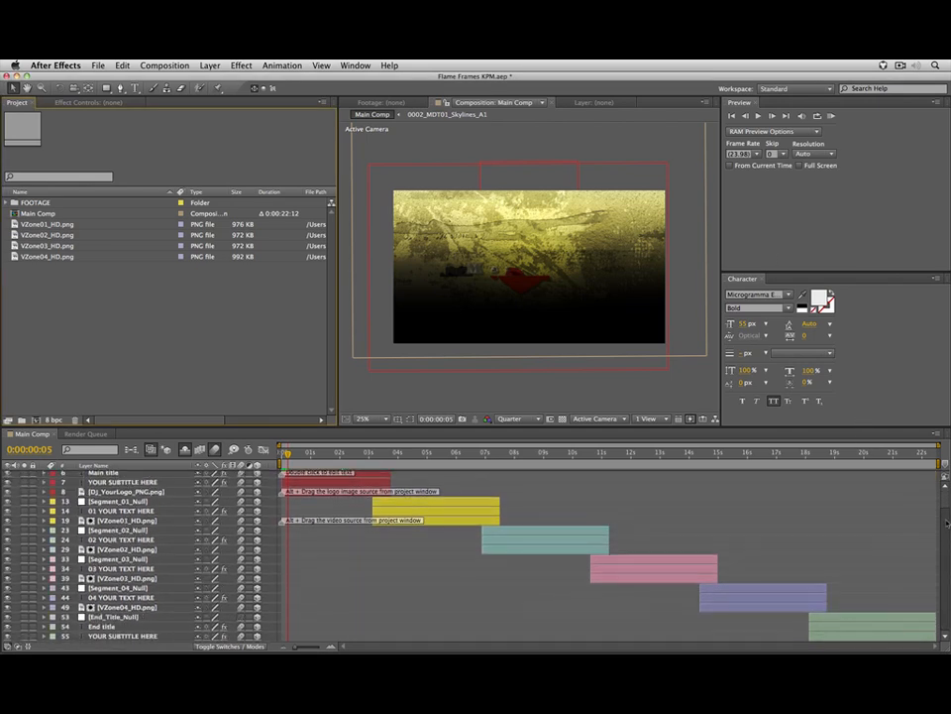
pyautogui.scroll(2, 946, 520)
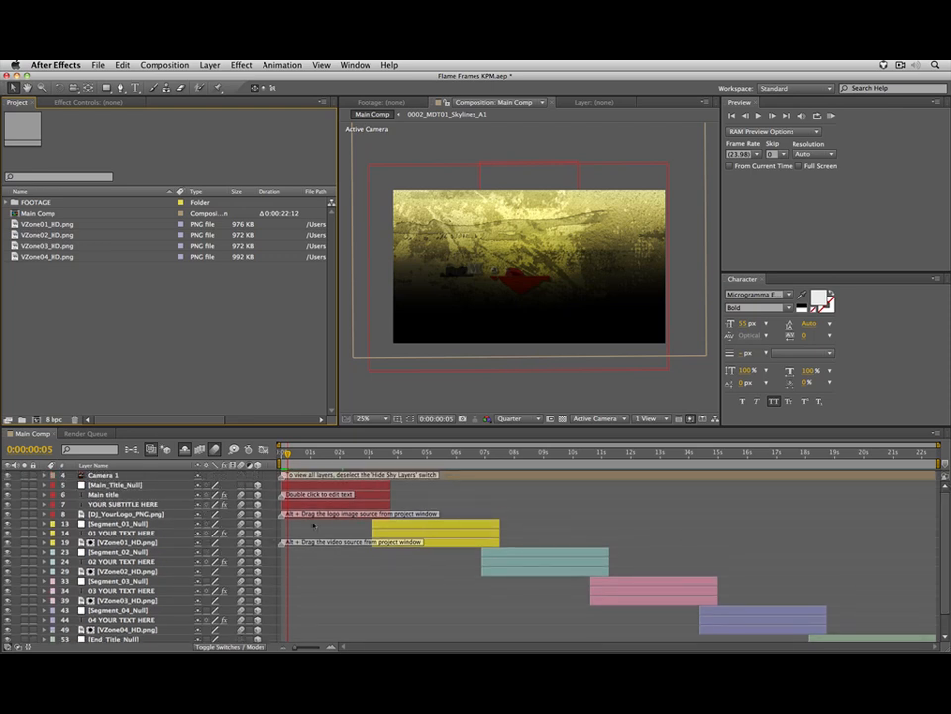
# Move Main Comp's time to 0:00:01:19 and replace the Main title layer's text with Digital Juice.
pyautogui.click(335, 453)
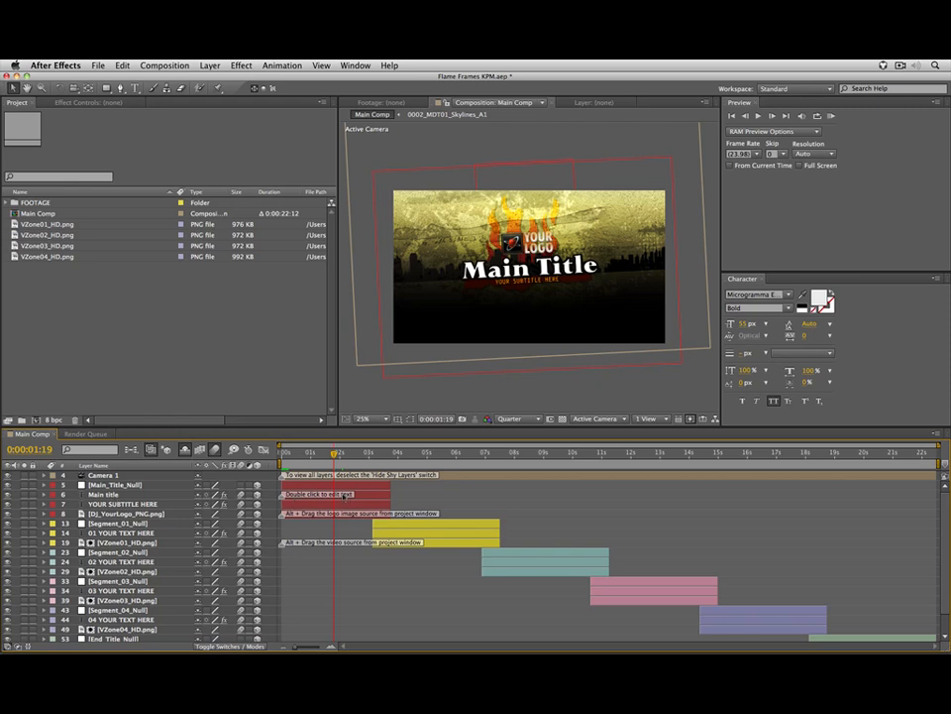
pyautogui.doubleClick(126, 494)
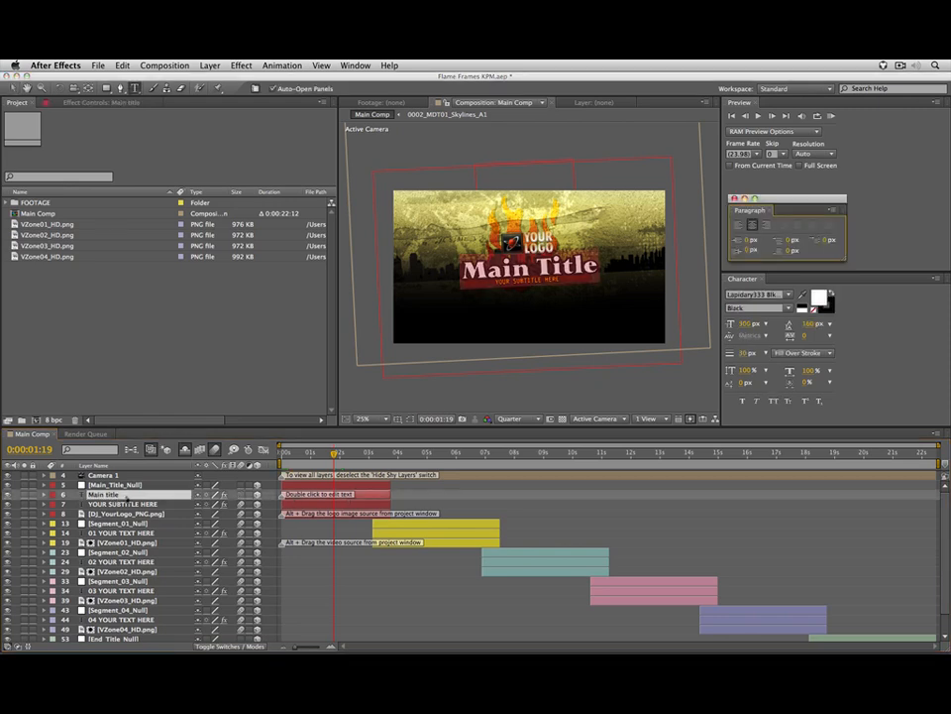
pyautogui.press('Right')
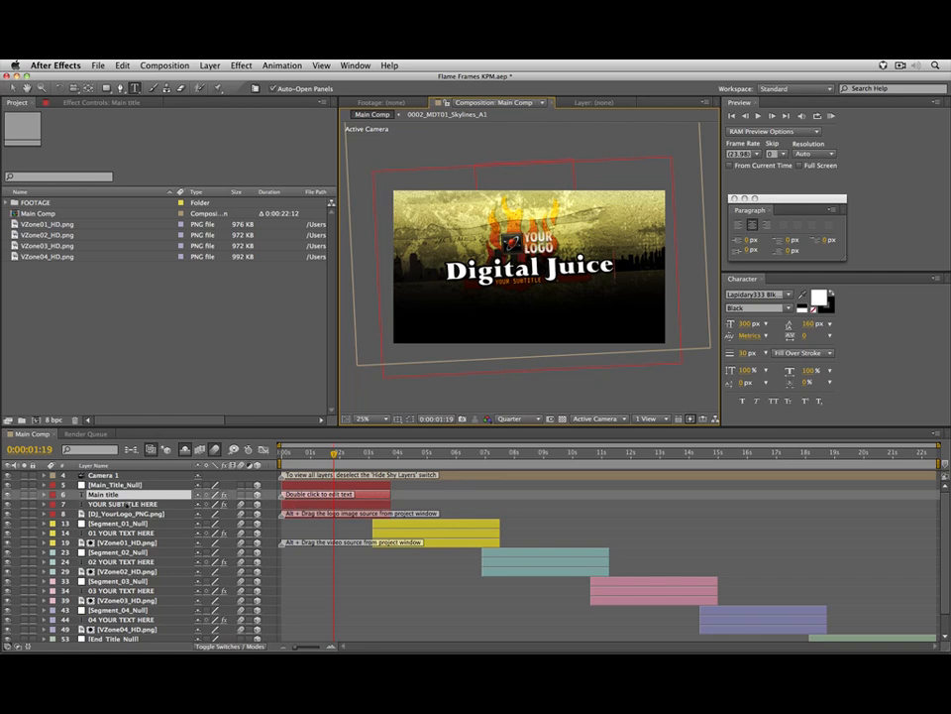
# Replace the text of the YOUR SUBTITLE HERE layer with PRESENTS.
pyautogui.click(127, 505)
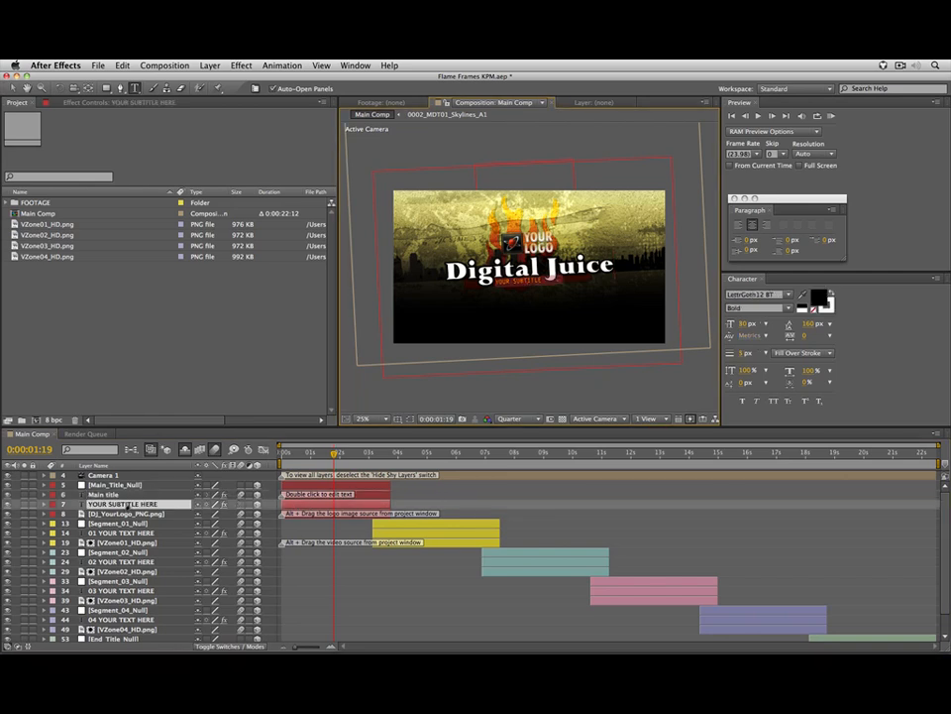
pyautogui.doubleClick(127, 506)
pyautogui.write('PRESENTS')
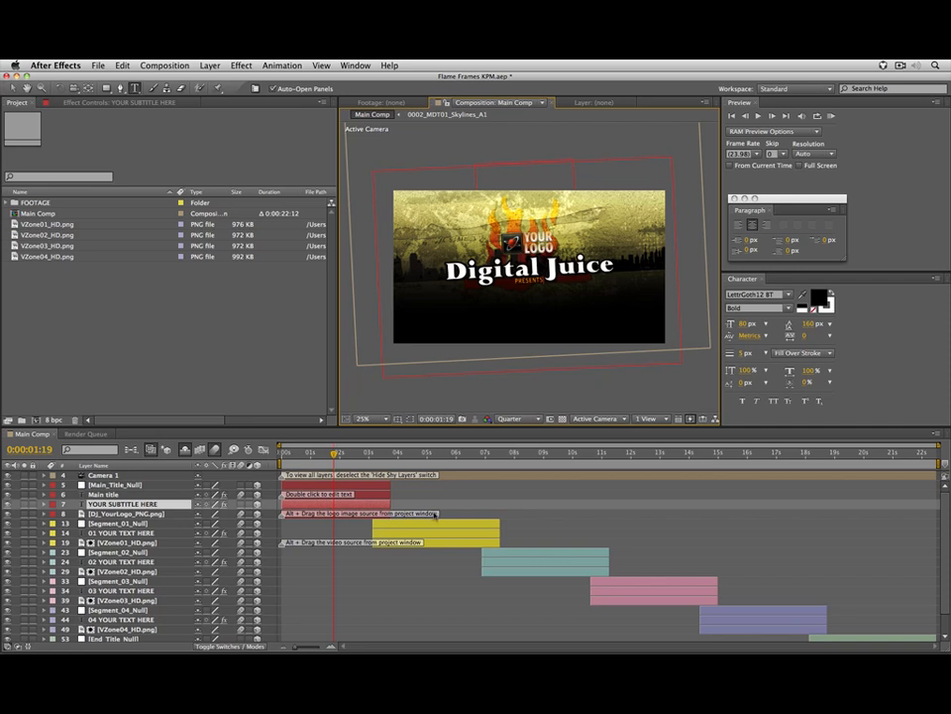
# Import C017.jpg, NewDJ_logo_largest.png and Ready2Go_AE.jpg from the Desktop's Elements folder as footage.
pyautogui.doubleClick(121, 341)
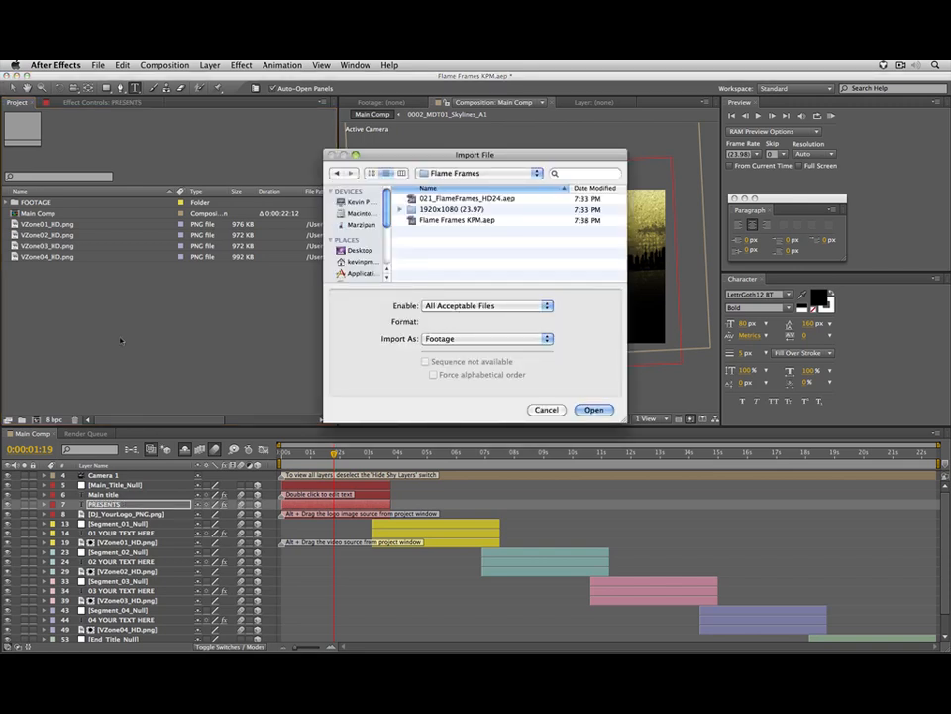
pyautogui.click(349, 250)
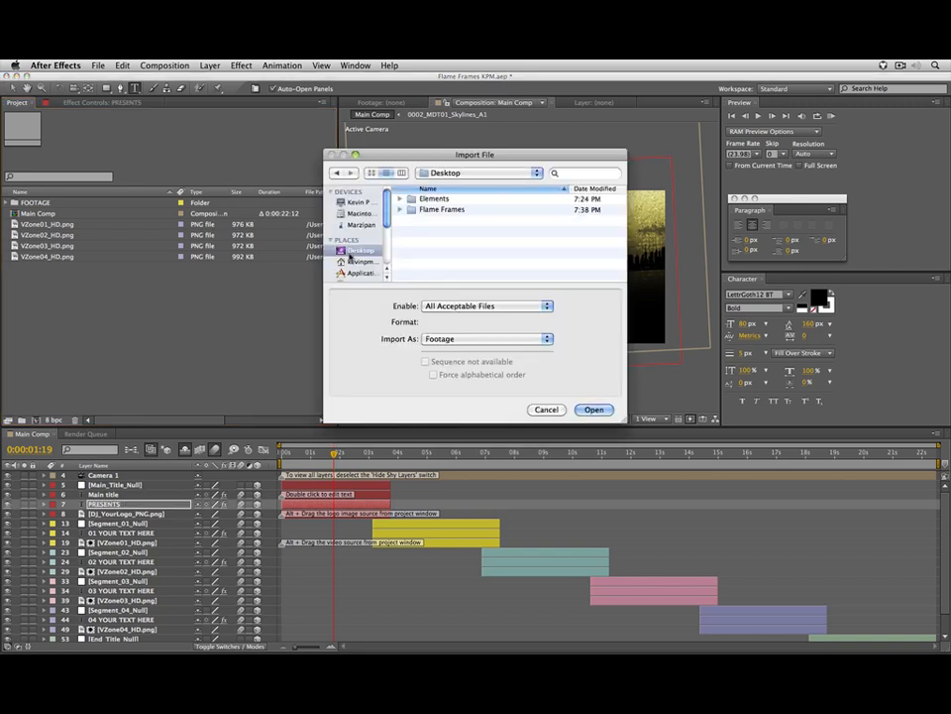
pyautogui.doubleClick(426, 198)
pyautogui.click(428, 201)
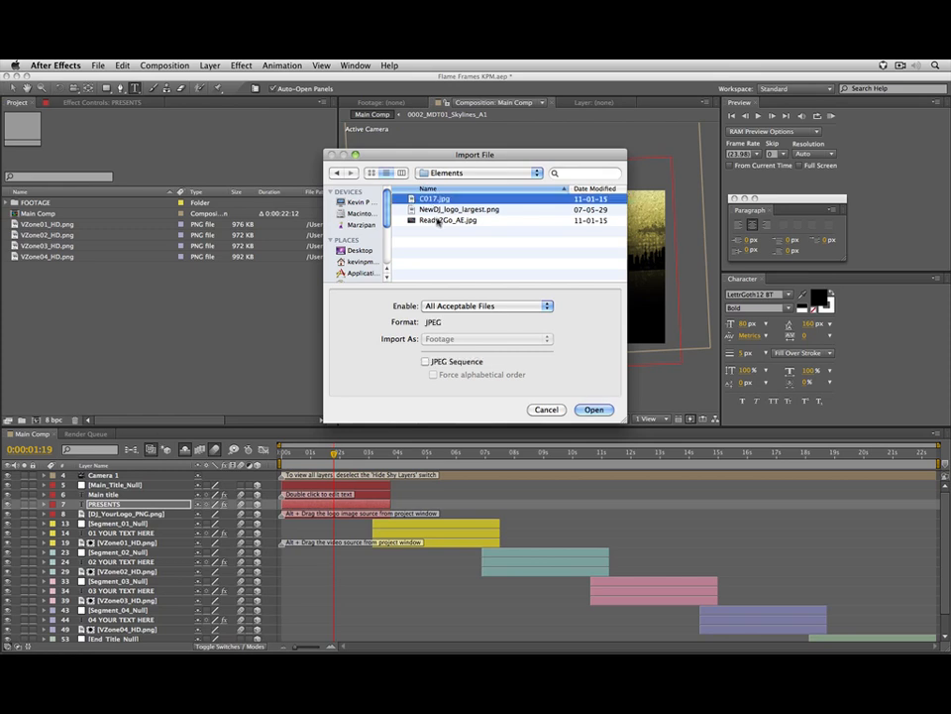
pyautogui.keyDown('shift'); pyautogui.click(425, 219); pyautogui.keyUp('shift')
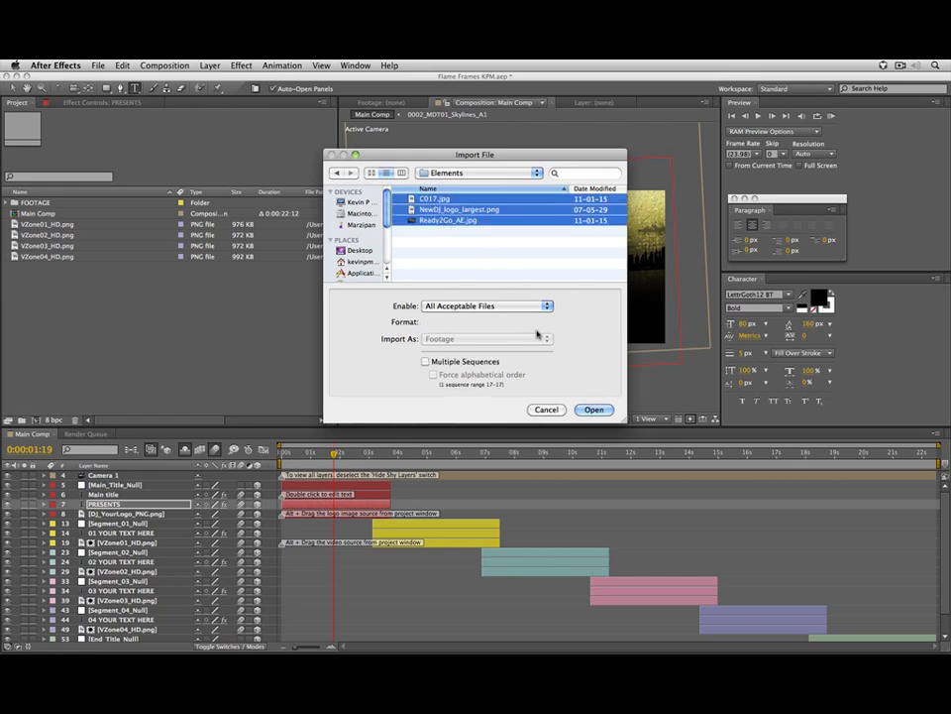
pyautogui.click(608, 410)
# Group the three imported images in a new project folder named Elements and expand it.
pyautogui.moveTo(30, 235); pyautogui.dragTo(22, 417)
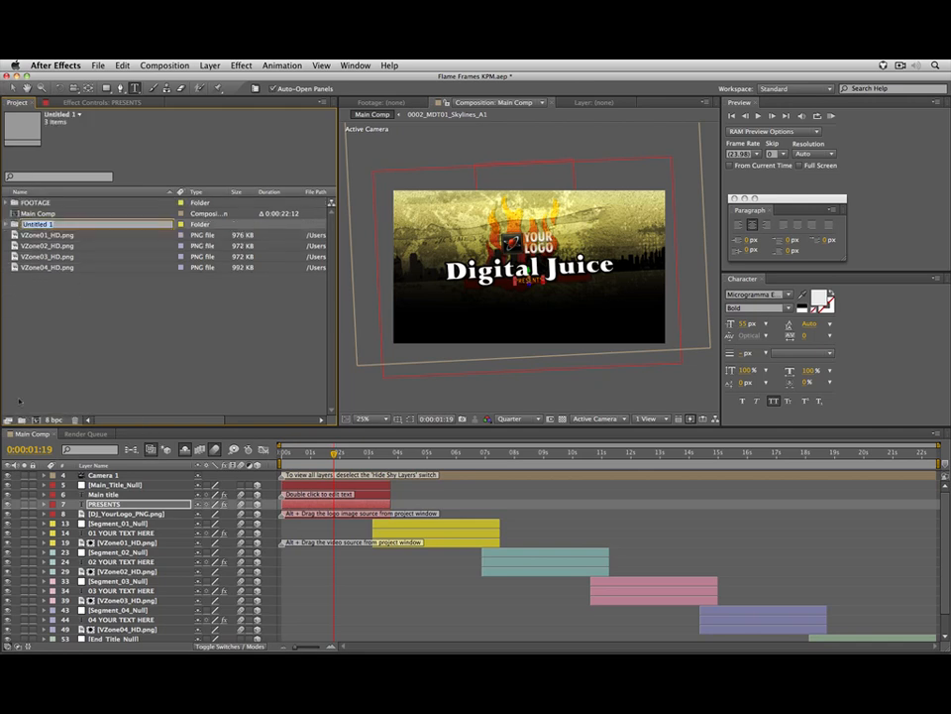
pyautogui.write('Elements')
pyautogui.press('Return')
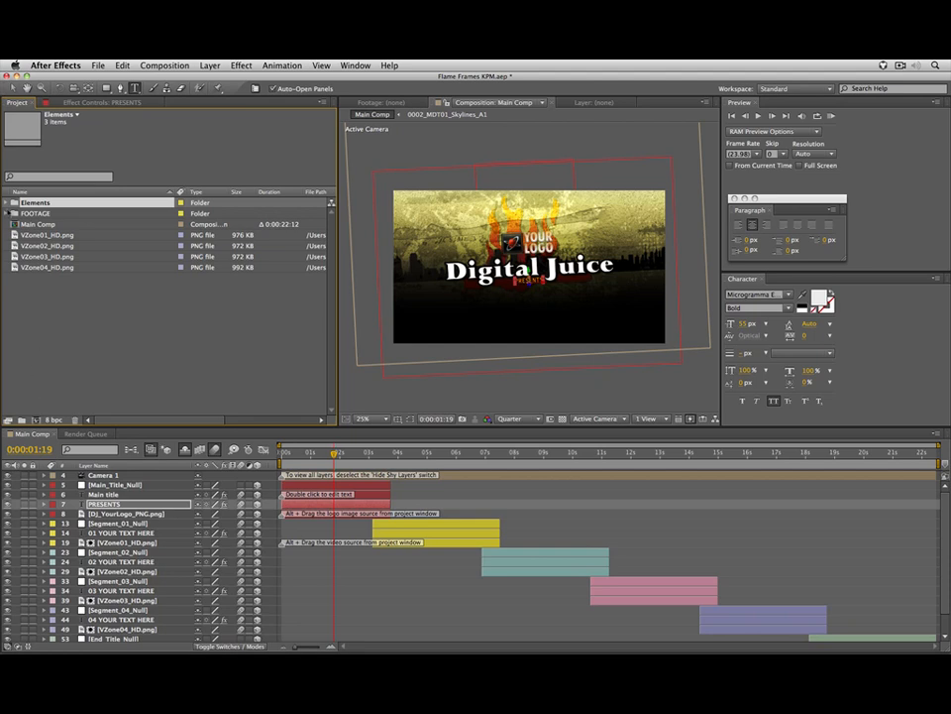
pyautogui.click(6, 203)
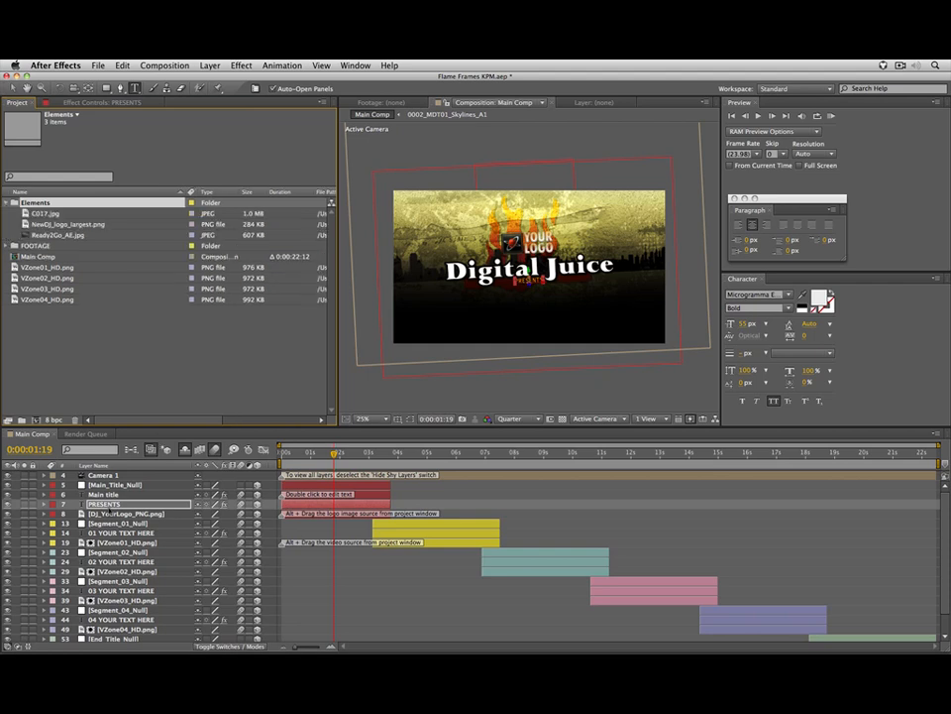
# Replace the source of the DJ_YourLogo_PNG.png layer in Main Comp with NewDJ_logo_largest.png and deselect everything.
pyautogui.click(103, 513)
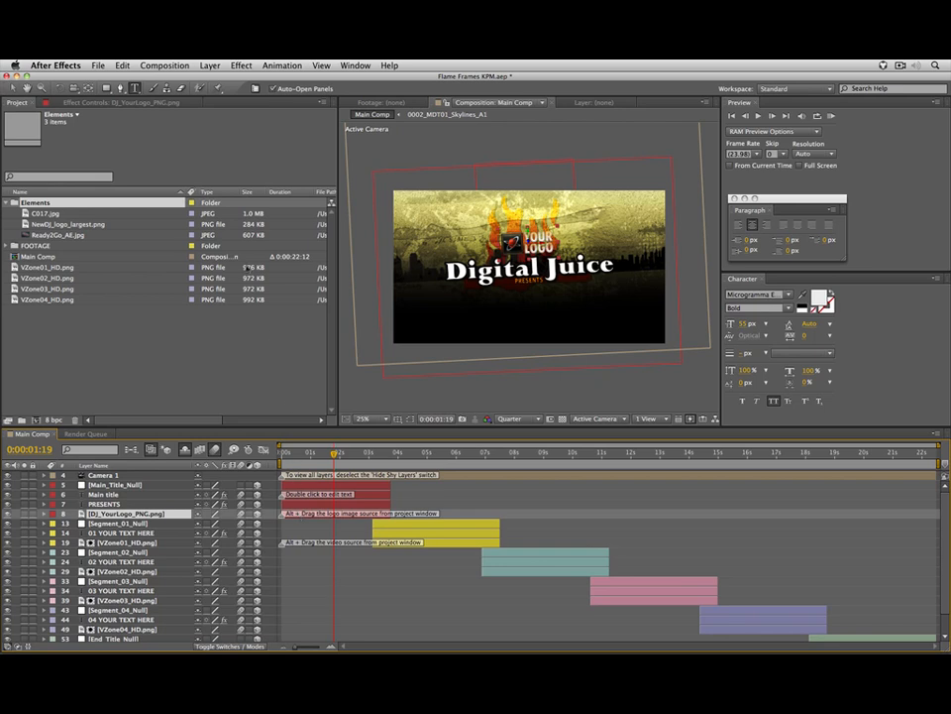
pyautogui.click(71, 225)
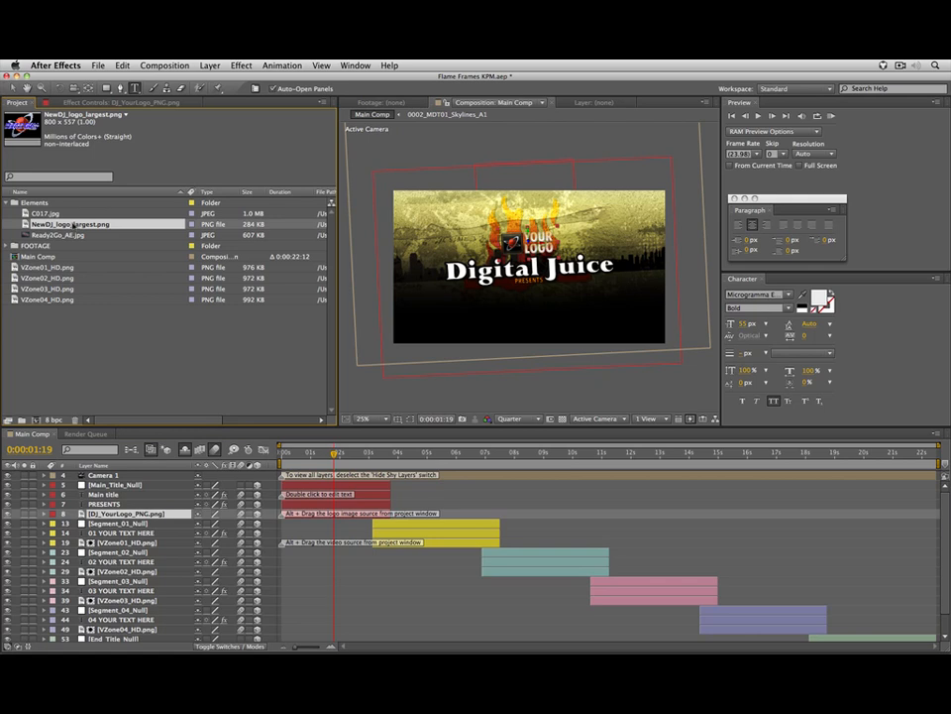
pyautogui.moveTo(71, 225); pyautogui.dragTo(104, 510)
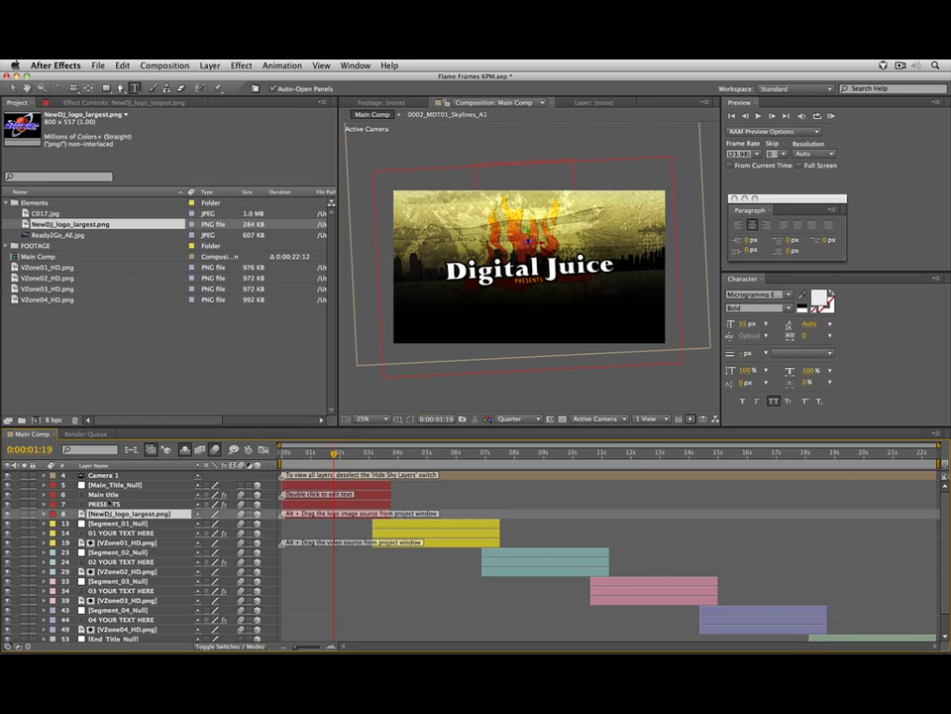
pyautogui.click(175, 343)
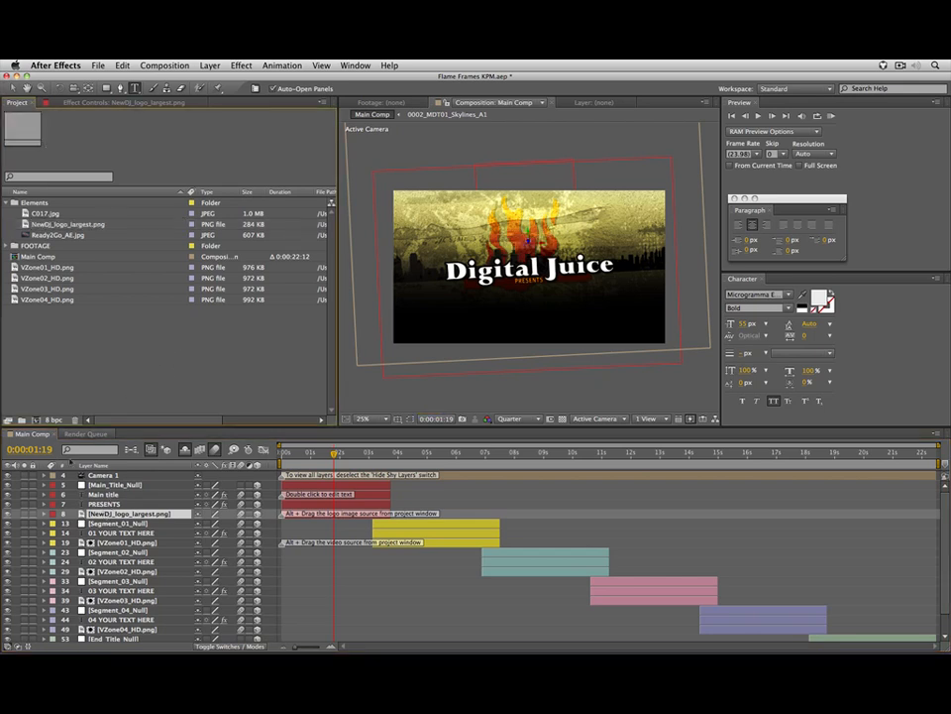
pyautogui.click(15, 506)
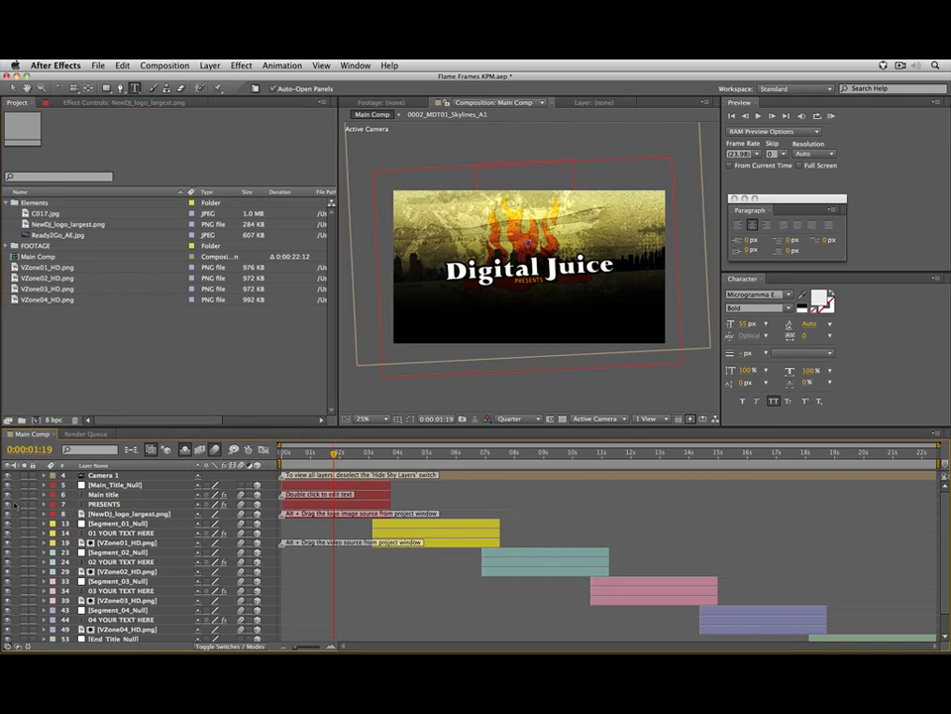
# Enlarge the composition view, reveal the NewDJ_logo_largest.png layer's Scale and raise its keyframe at 0:00:01:06 to 54%.
pyautogui.press('.')
pyautogui.press('.')
pyautogui.press(',')
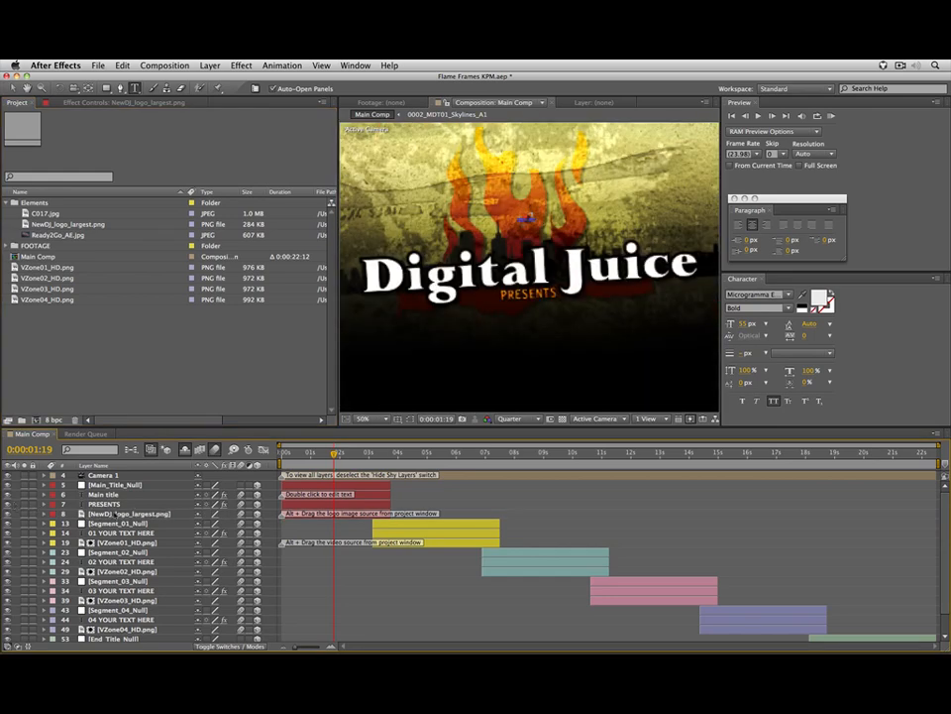
pyautogui.click(114, 514)
pyautogui.press('s')
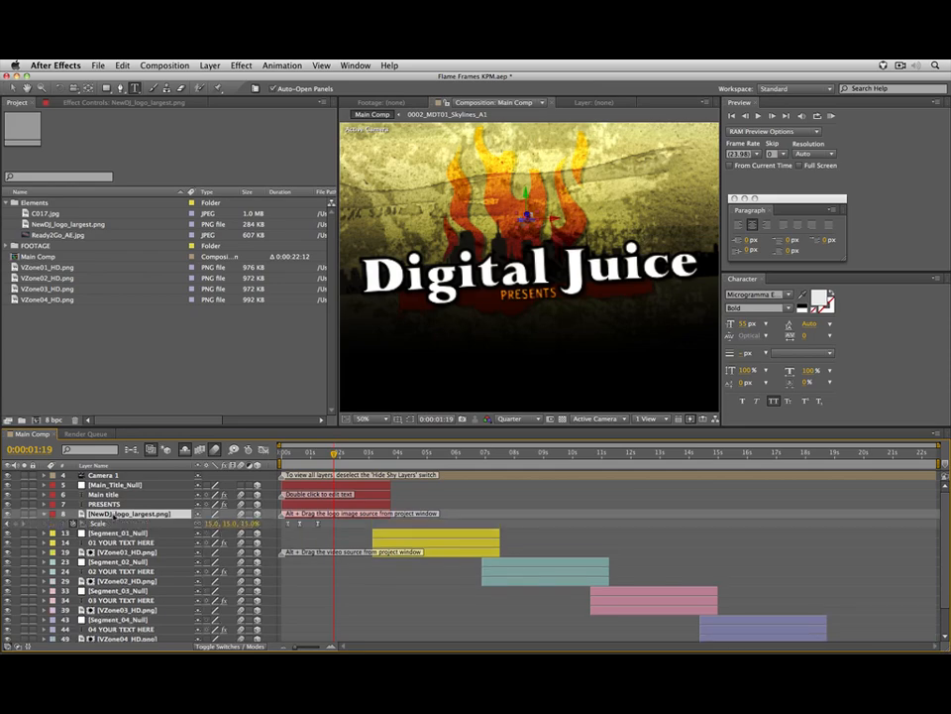
pyautogui.click(287, 457)
pyautogui.moveTo(555, 284); pyautogui.dragTo(574, 286)
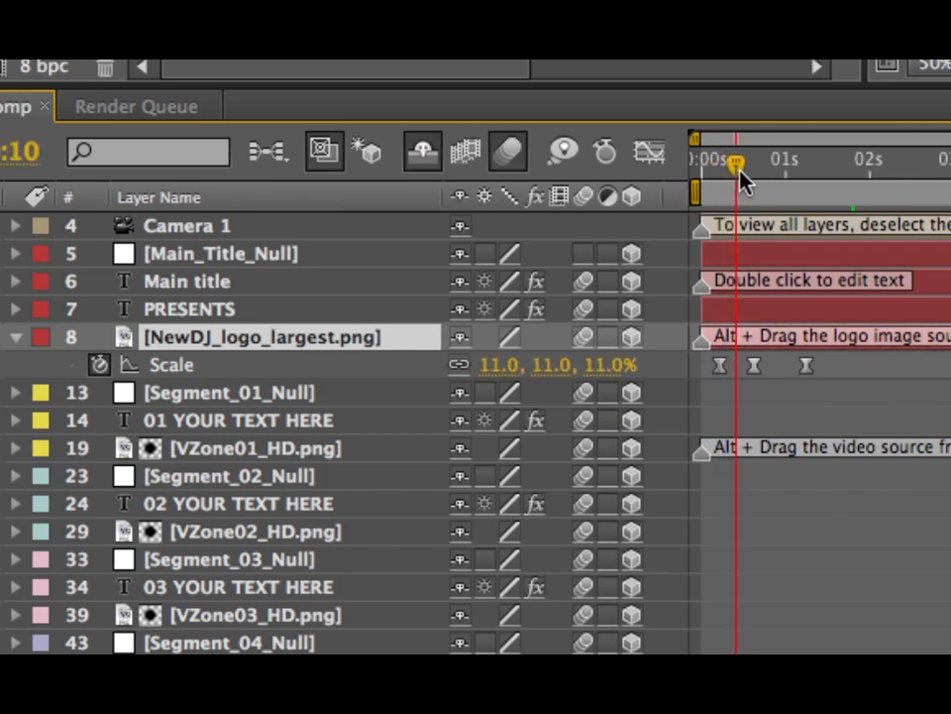
pyautogui.moveTo(738, 167); pyautogui.dragTo(794, 170)
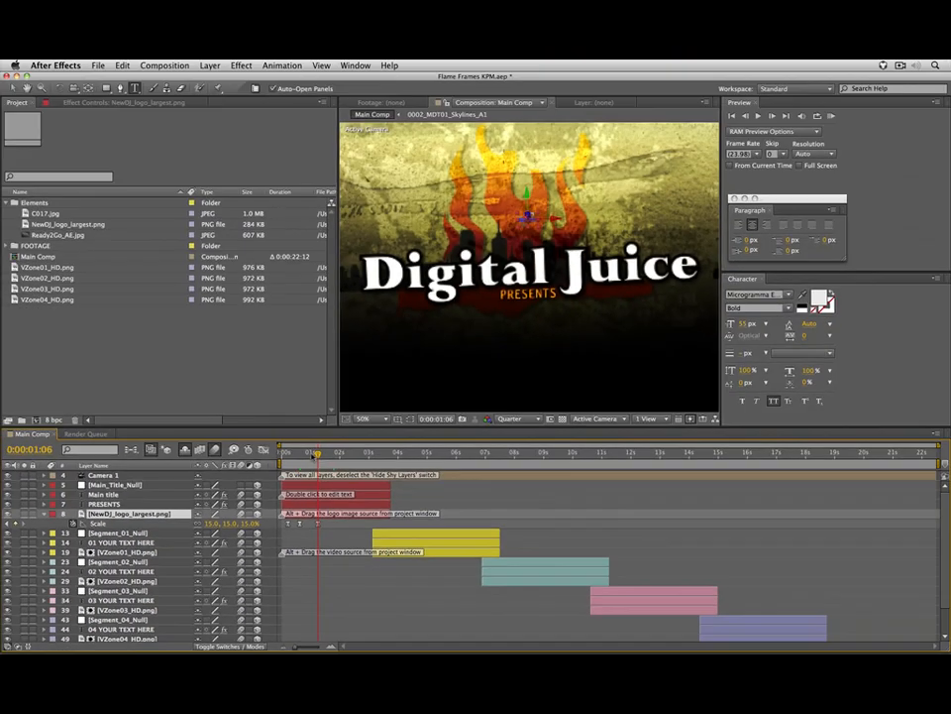
pyautogui.moveTo(209, 523); pyautogui.dragTo(234, 524)
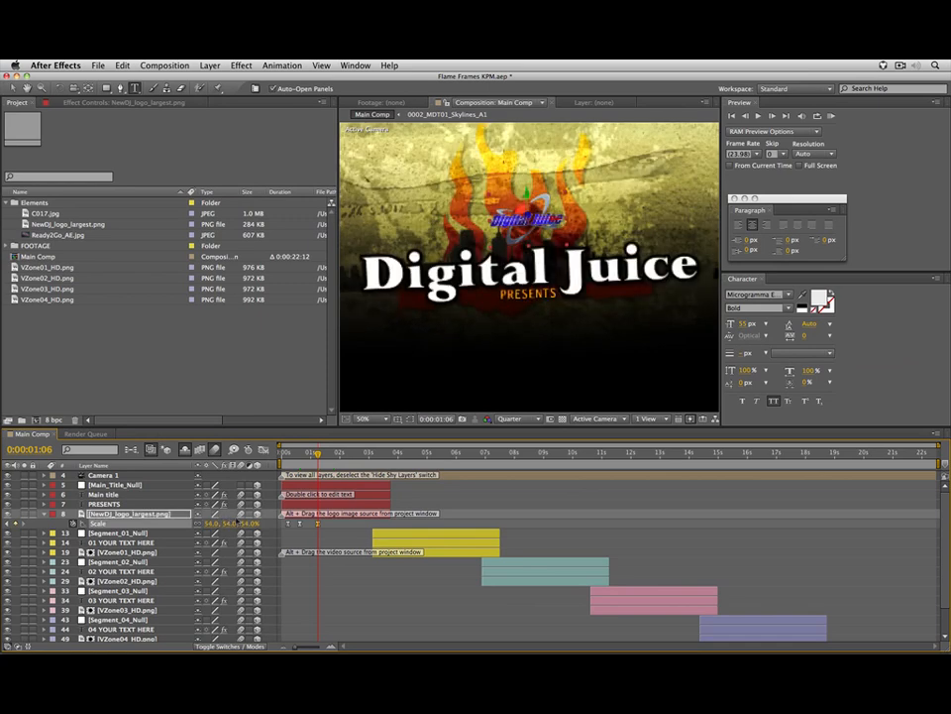
# Set the preview resolution to Half and the logo layer's Scale keyframe at 0:00:01:06 to 60%.
pyautogui.click(512, 418)
pyautogui.click(515, 458)
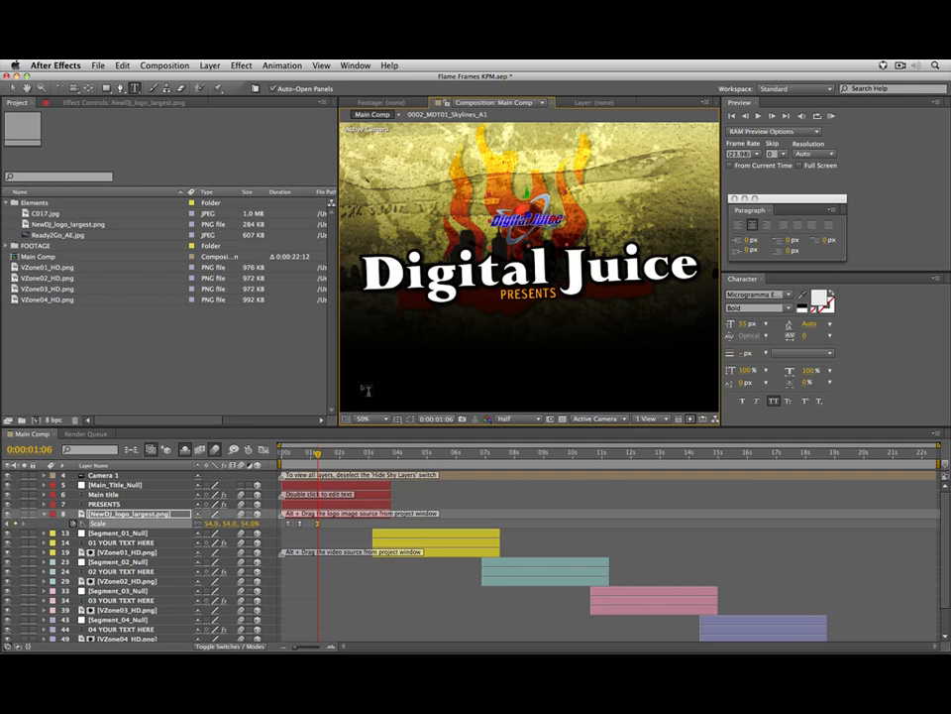
pyautogui.click(212, 525)
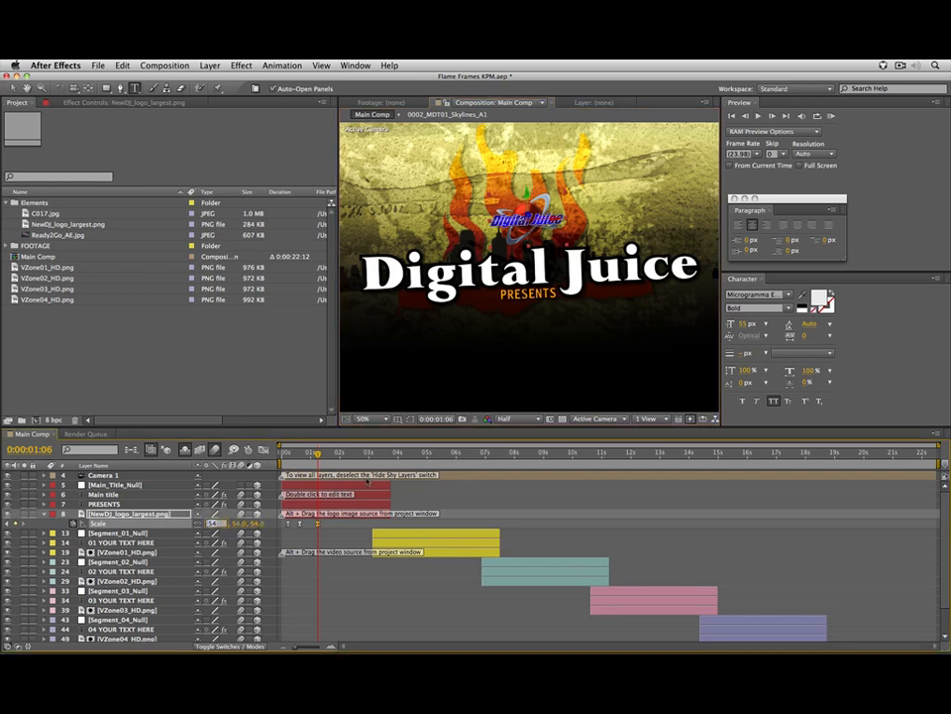
pyautogui.write('60')
pyautogui.press('Return')
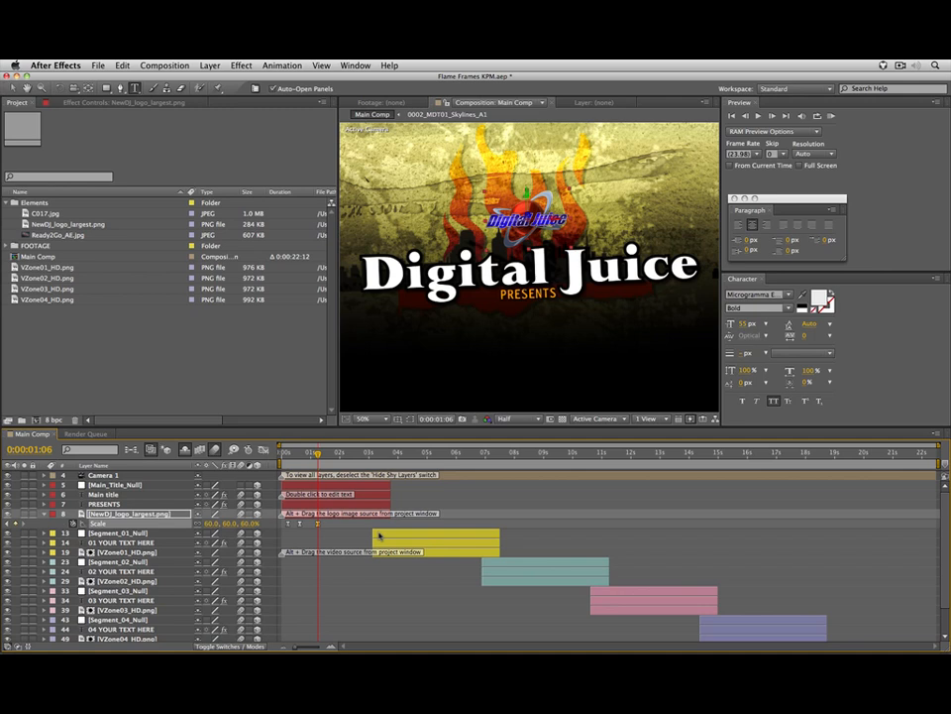
# Set the logo layer's Scale keyframe at 0:00:00:15 to 70%.
pyautogui.moveTo(308, 455); pyautogui.dragTo(300, 456)
pyautogui.click(231, 523)
pyautogui.write('70')
pyautogui.press('Return')
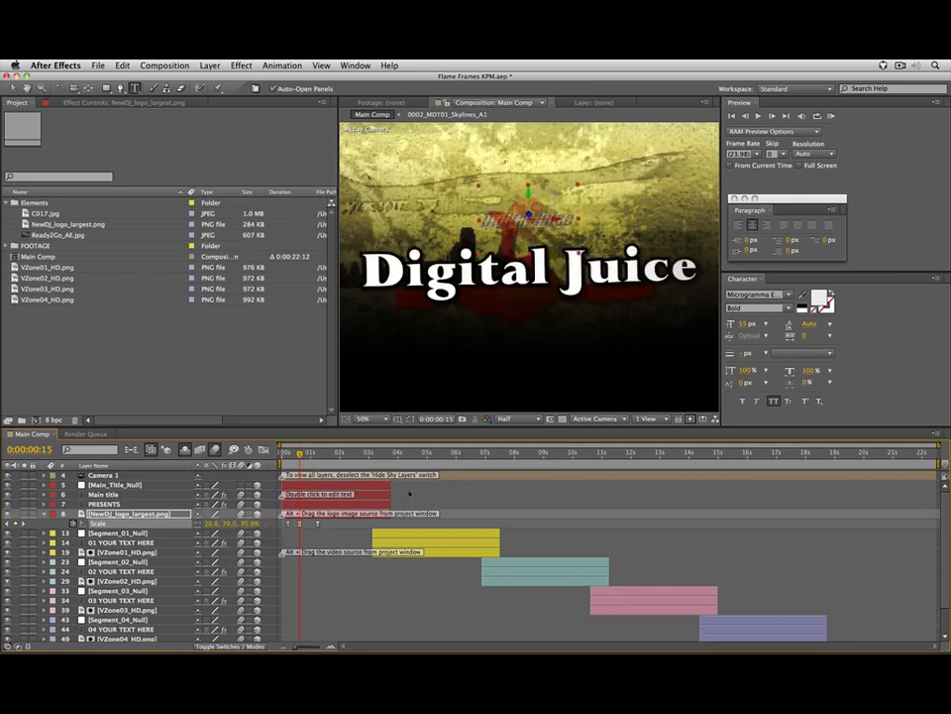
# Scrub through the logo's scale animation up to 0:00:01:06 and set the preview resolution to Quarter.
pyautogui.moveTo(283, 456); pyautogui.dragTo(302, 456)
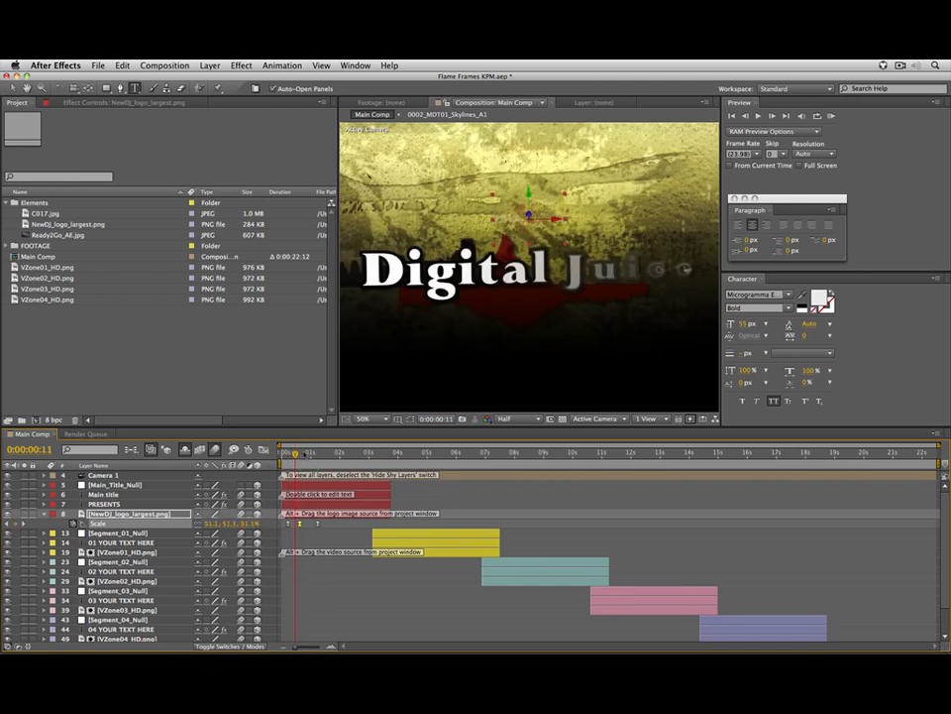
pyautogui.click(299, 455)
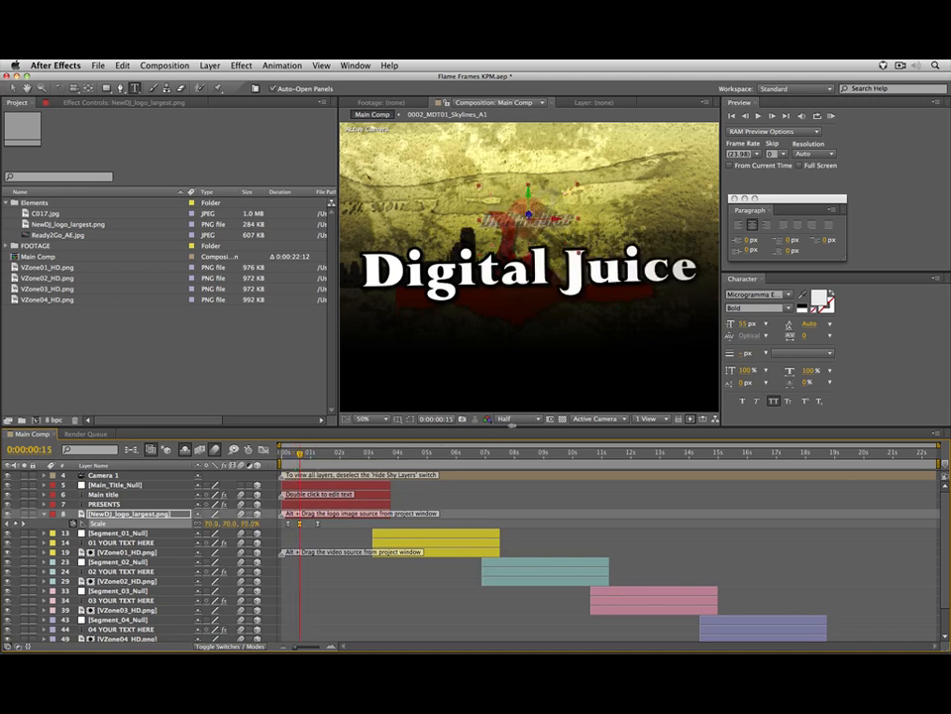
pyautogui.click(515, 418)
pyautogui.click(520, 478)
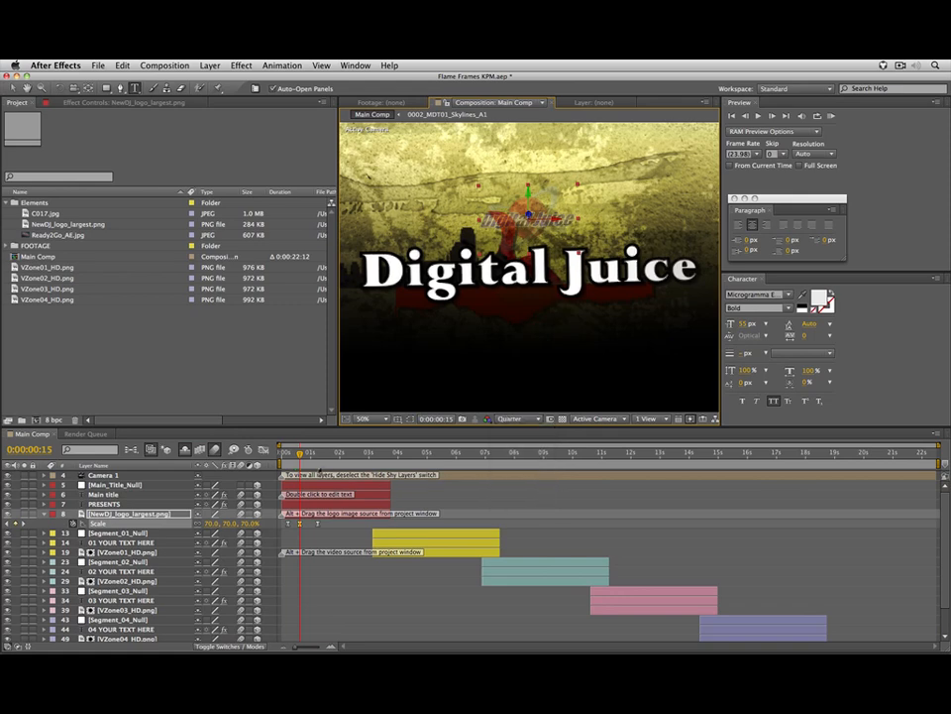
pyautogui.moveTo(300, 455); pyautogui.dragTo(317, 454)
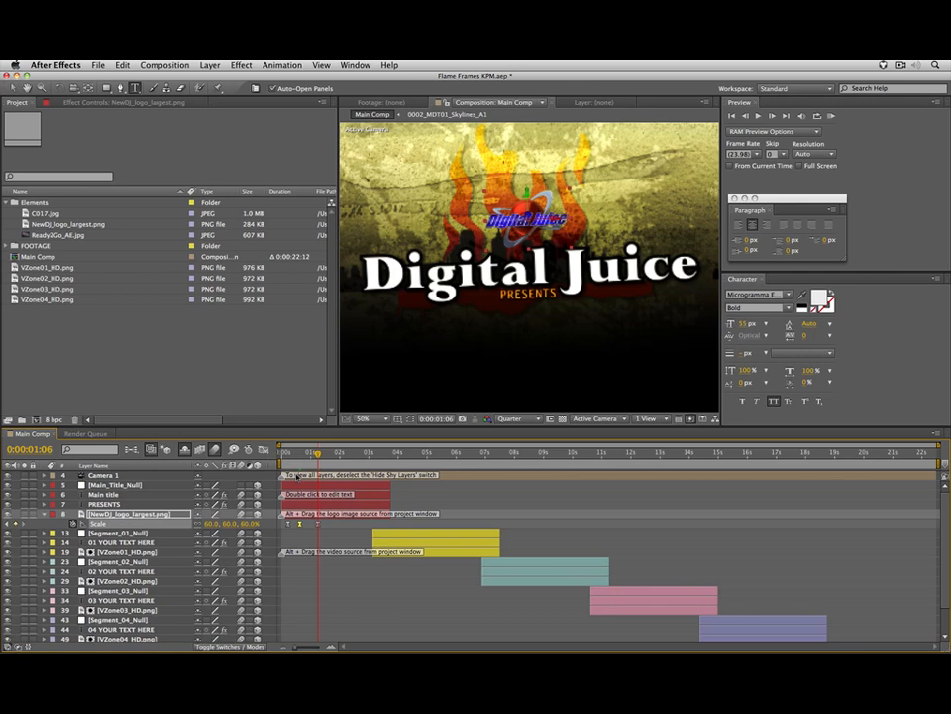
# Go to 0:00:05:11 in the first video segment and enlarge the composition viewer in width and height.
pyautogui.click(441, 453)
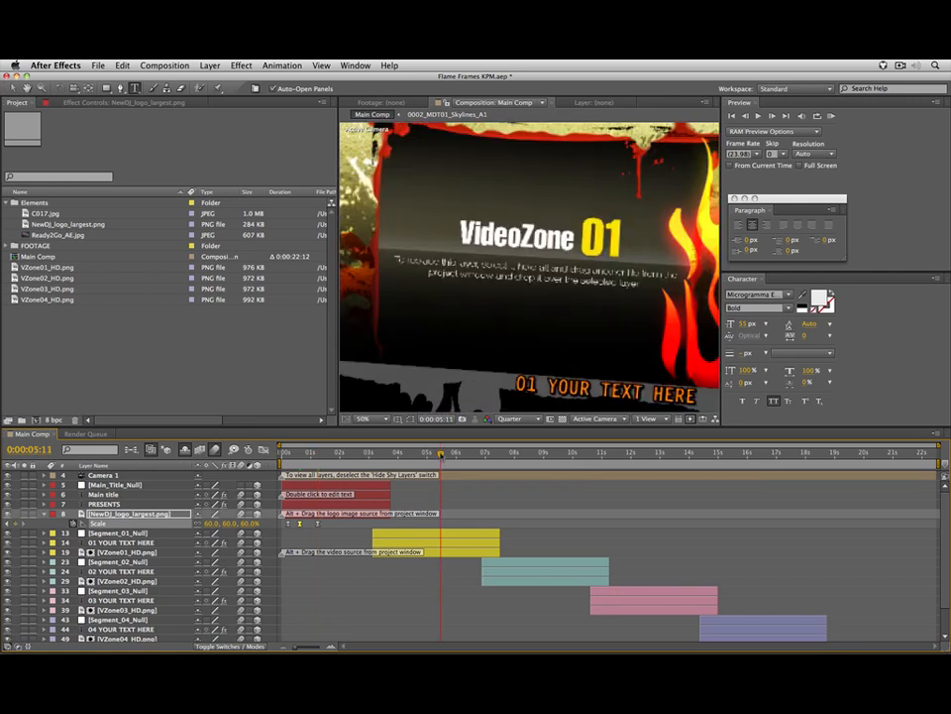
pyautogui.moveTo(338, 354); pyautogui.dragTo(209, 297)
pyautogui.moveTo(718, 357); pyautogui.dragTo(801, 356)
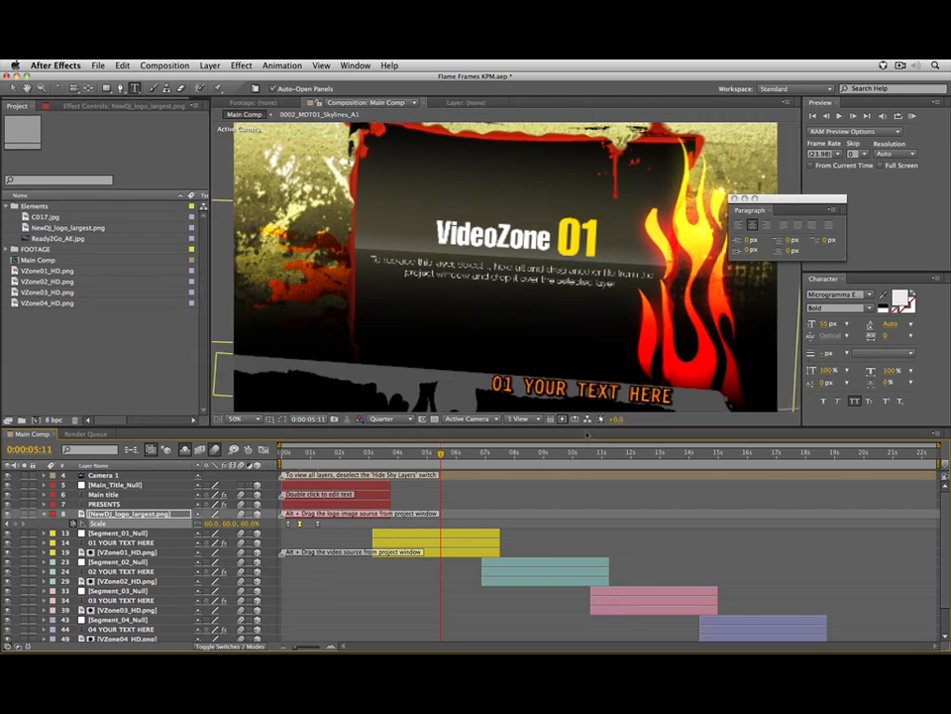
pyautogui.moveTo(587, 439); pyautogui.dragTo(595, 463)
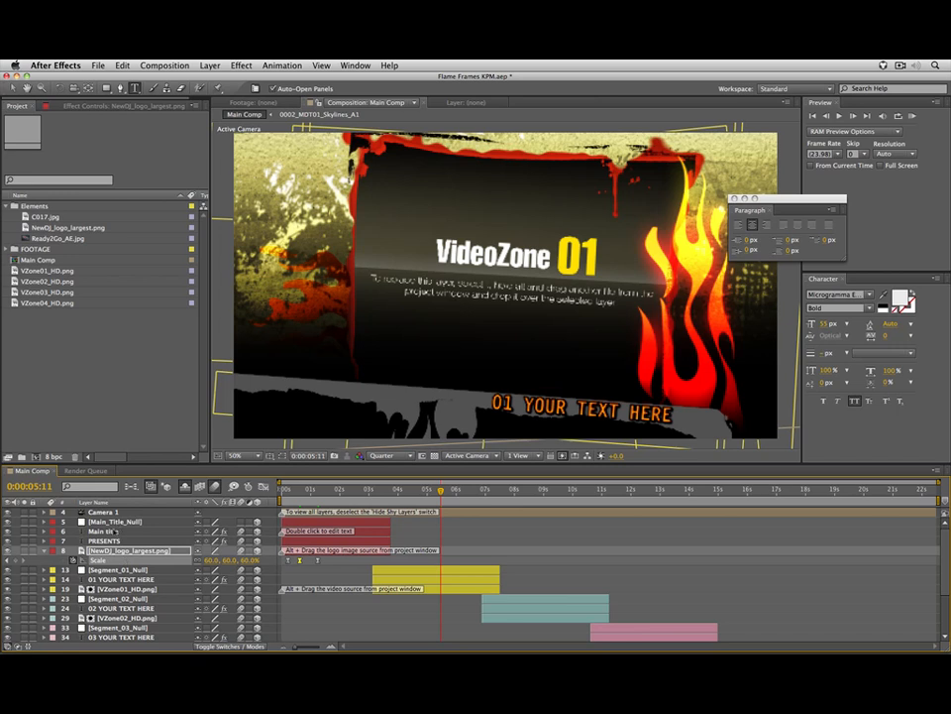
# Replace the source of the VZone01_HD.png layer with Ready2Go_AE.jpg and scale the layer to 109%.
pyautogui.click(109, 589)
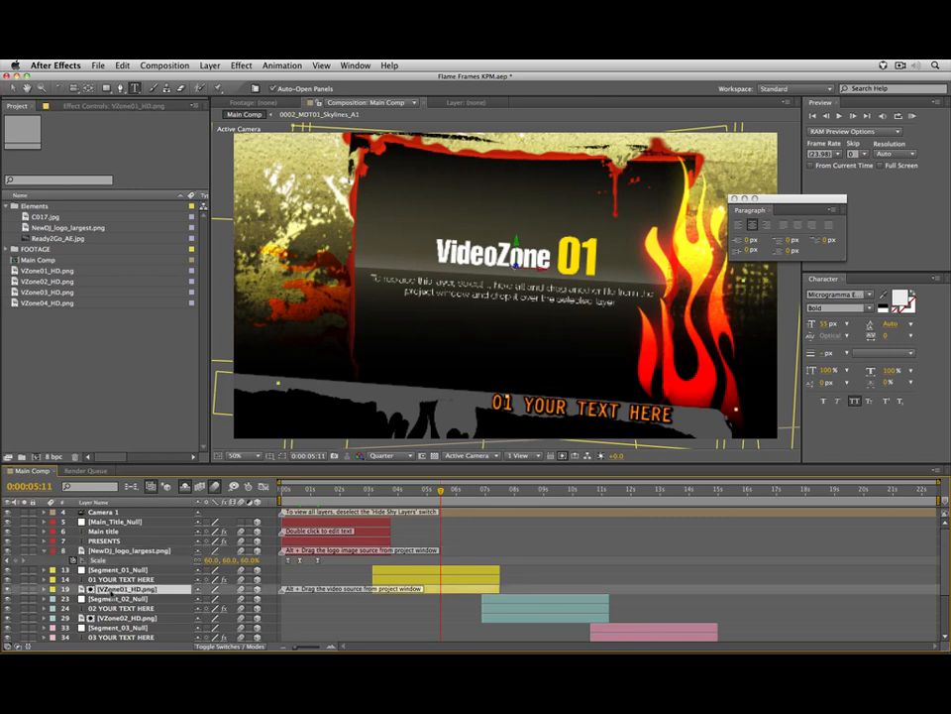
pyautogui.click(8, 588)
pyautogui.click(8, 589)
pyautogui.moveTo(70, 239); pyautogui.dragTo(90, 328)
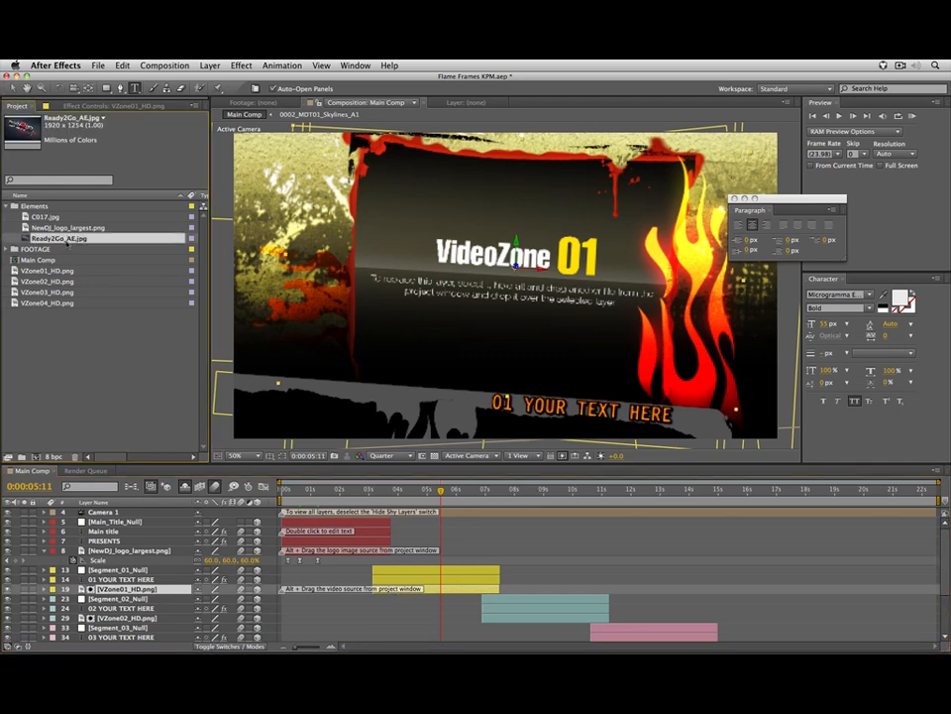
pyautogui.moveTo(65, 241); pyautogui.dragTo(129, 591)
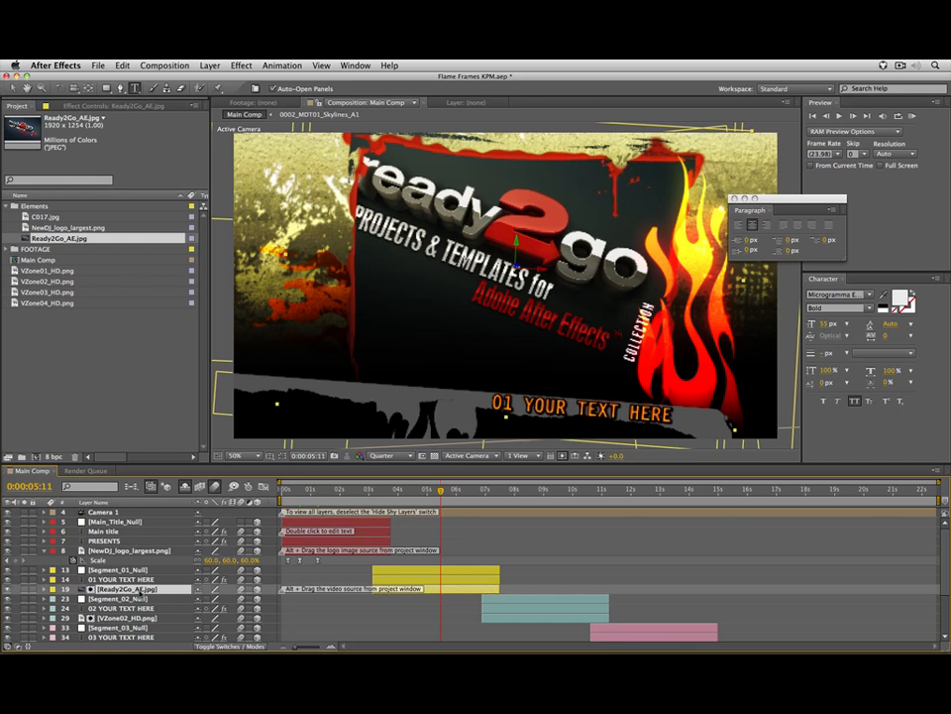
pyautogui.press('s')
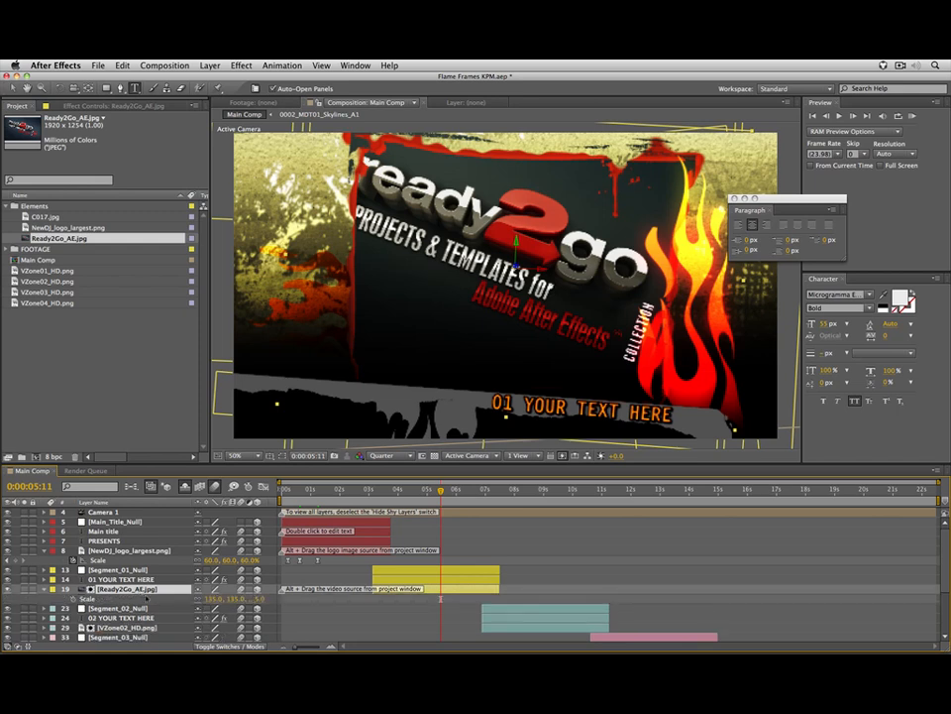
pyautogui.moveTo(212, 600); pyautogui.dragTo(186, 600)
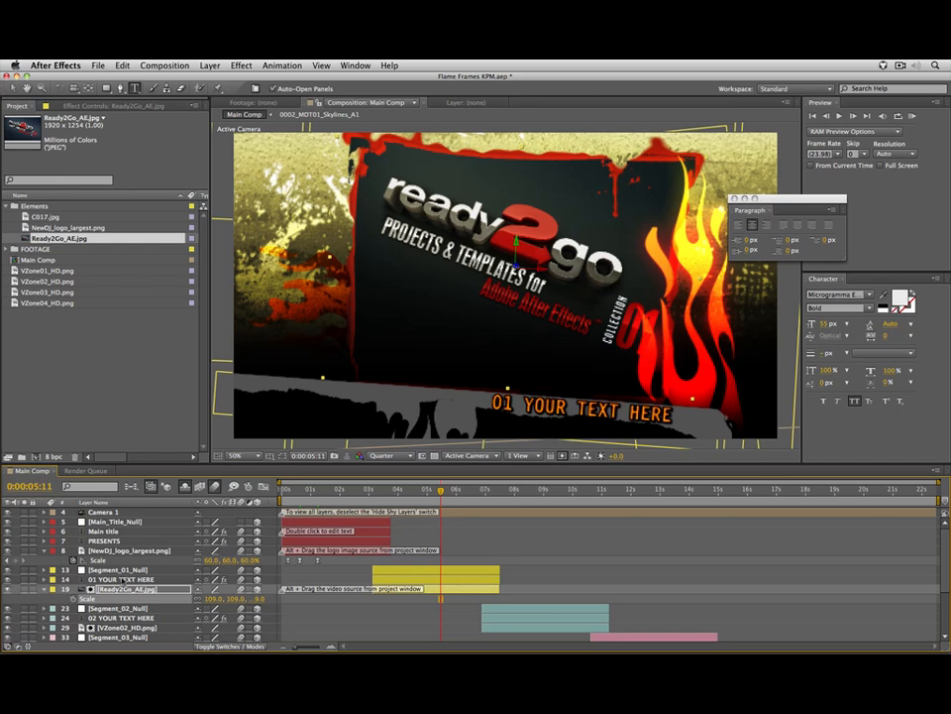
# Replace the text of the 01 YOUR TEXT HERE layer with "Getting Started with Ready2Go for AE".
pyautogui.click(122, 580)
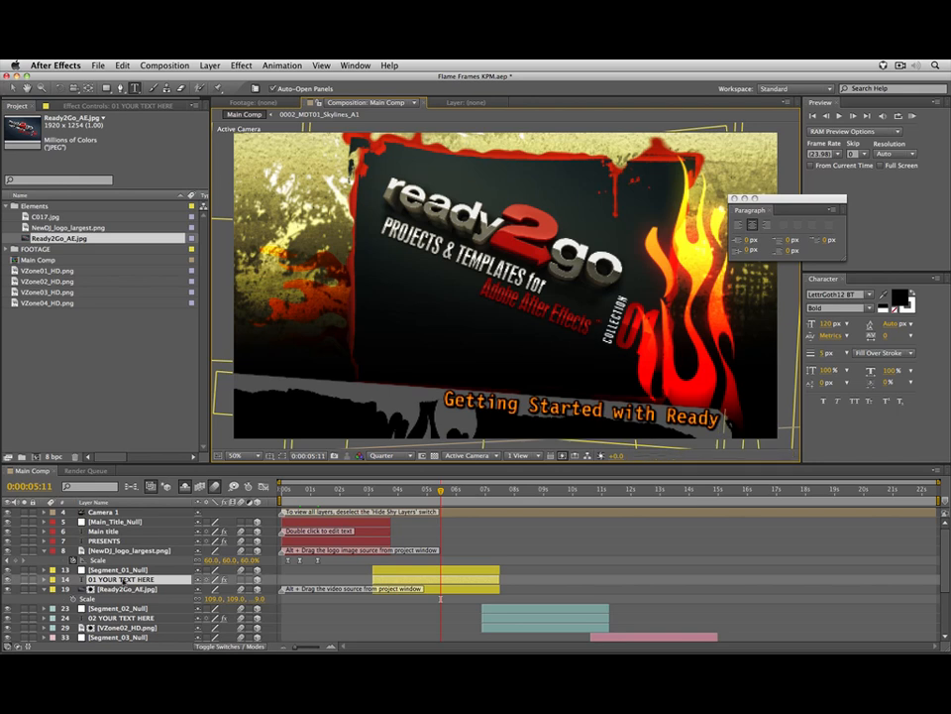
pyautogui.write('2Go')
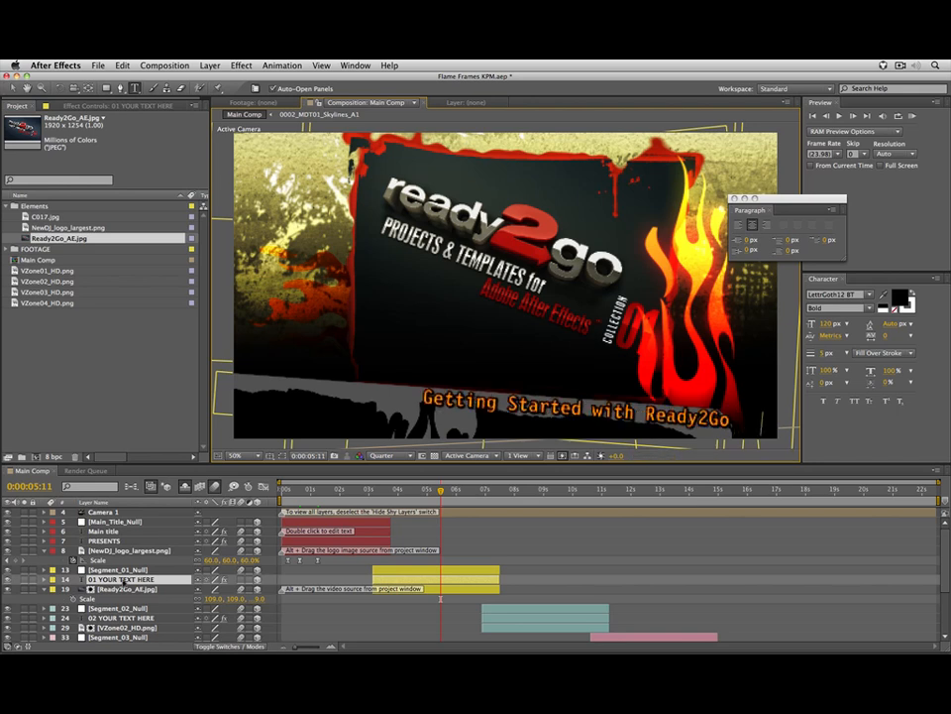
pyautogui.write(' for AE')
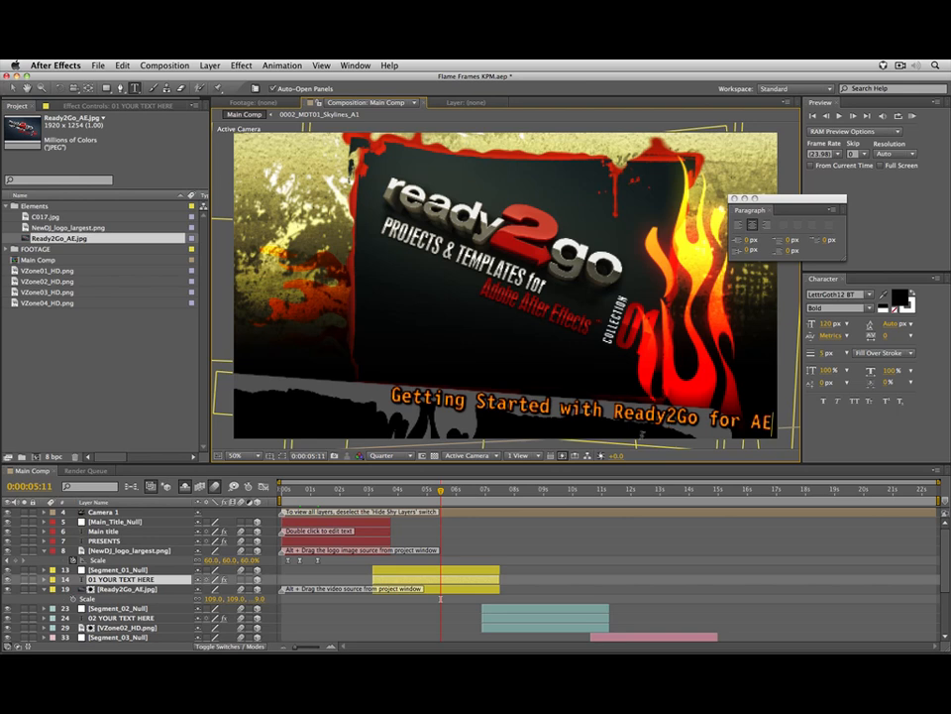
# Shift the first segment's caption by setting its Anchor Point to 461.0, 0.0, 0.0.
pyautogui.click(140, 581)
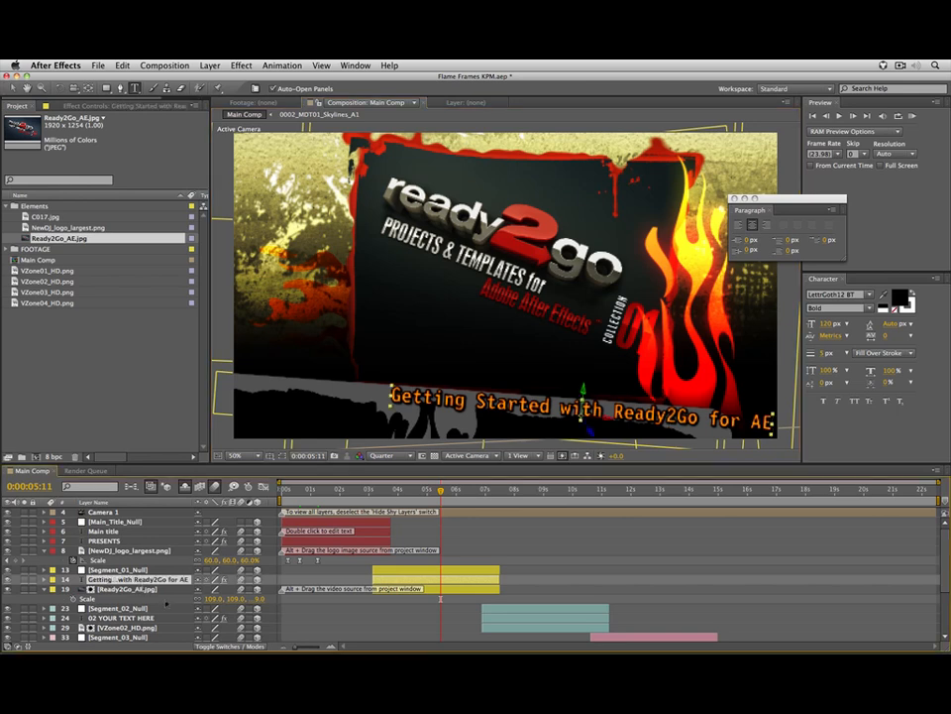
pyautogui.press('a')
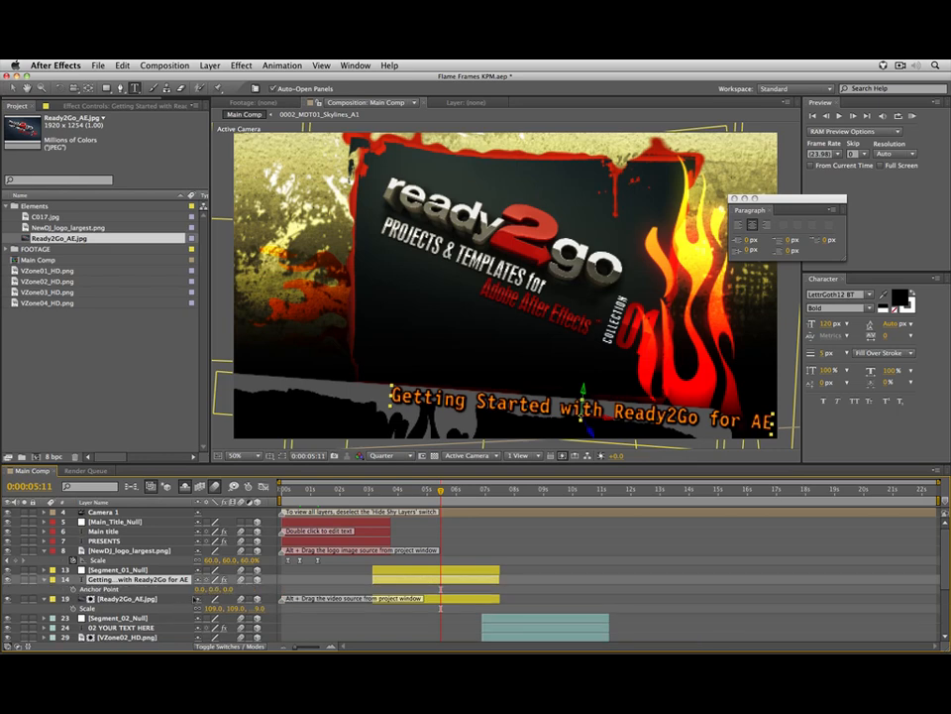
pyautogui.moveTo(201, 589); pyautogui.dragTo(479, 609)
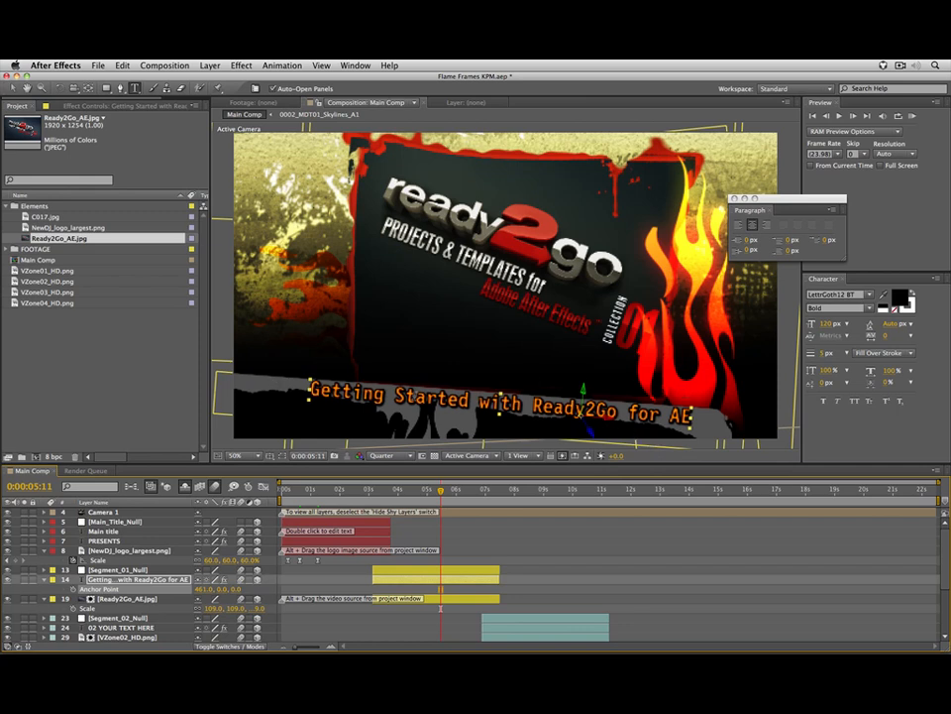
# Go to 0:00:08:21 and replace the text of the 02 YOUR TEXT HERE layer with "with" and the presenter's full name.
pyautogui.click(466, 491)
pyautogui.click(484, 490)
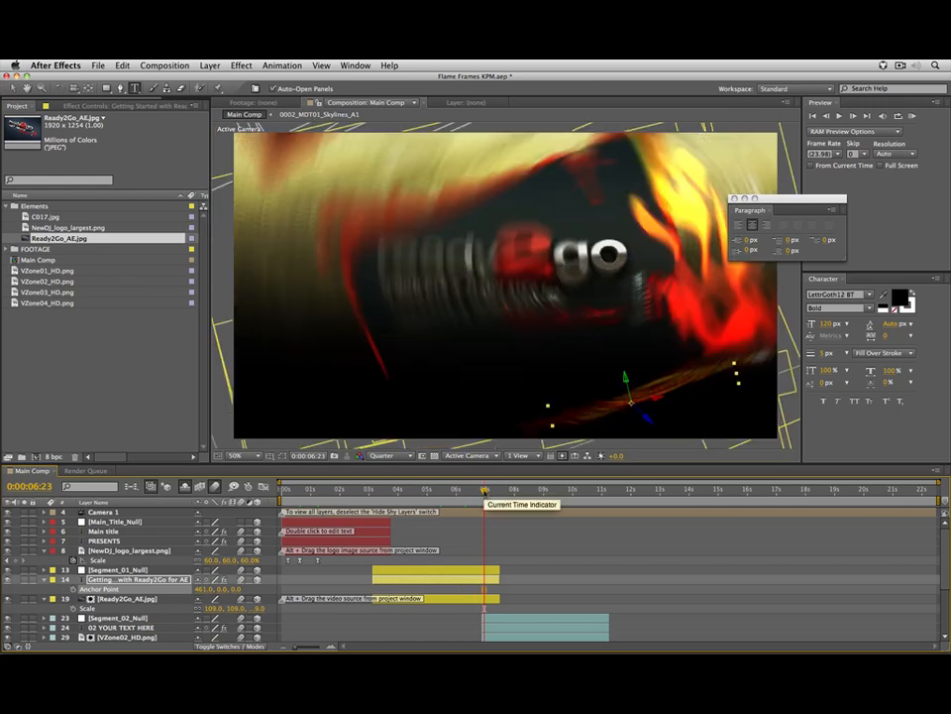
pyautogui.click(437, 489)
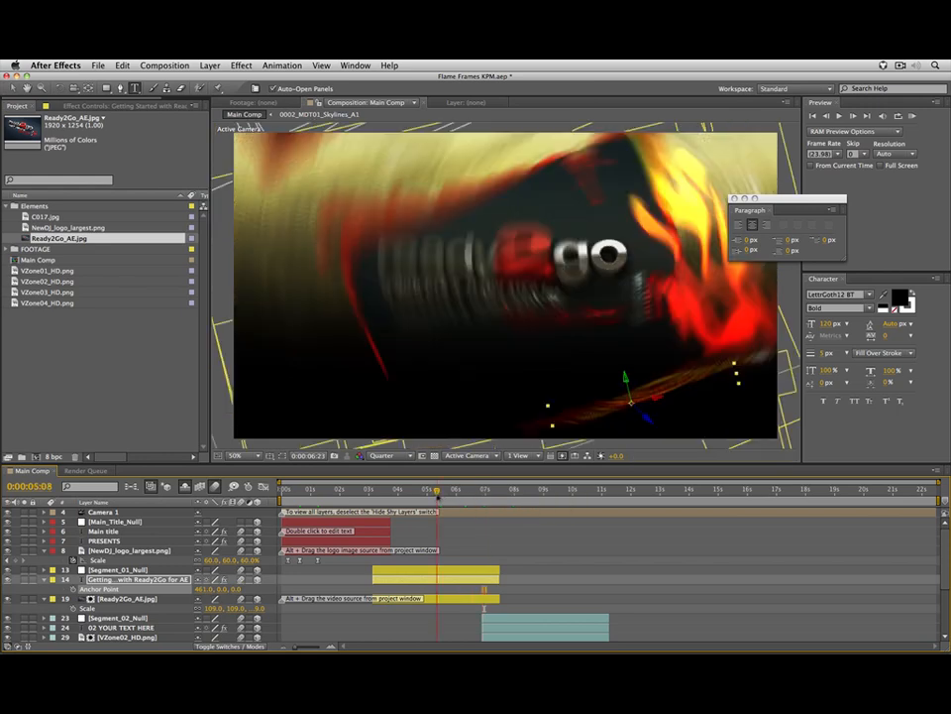
pyautogui.click(540, 492)
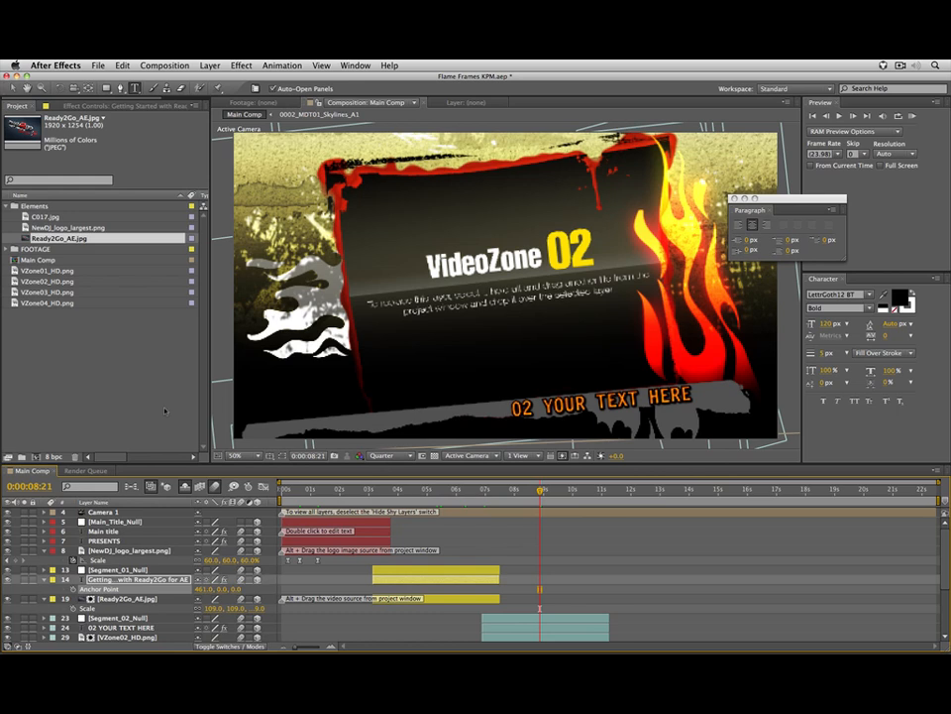
pyautogui.scroll(-4, 234, 579)
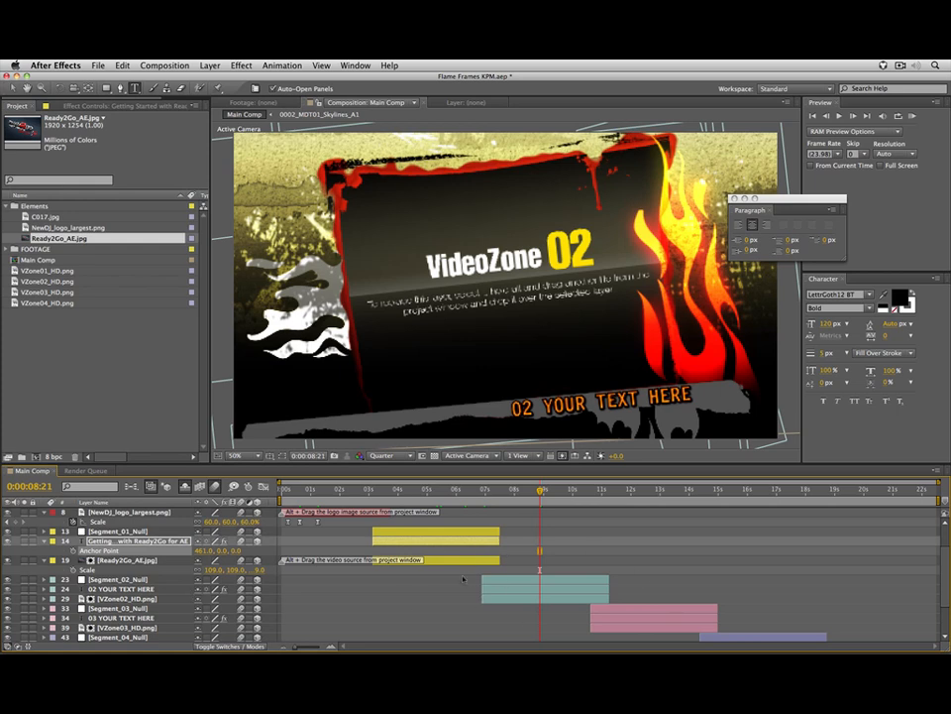
pyautogui.click(136, 589)
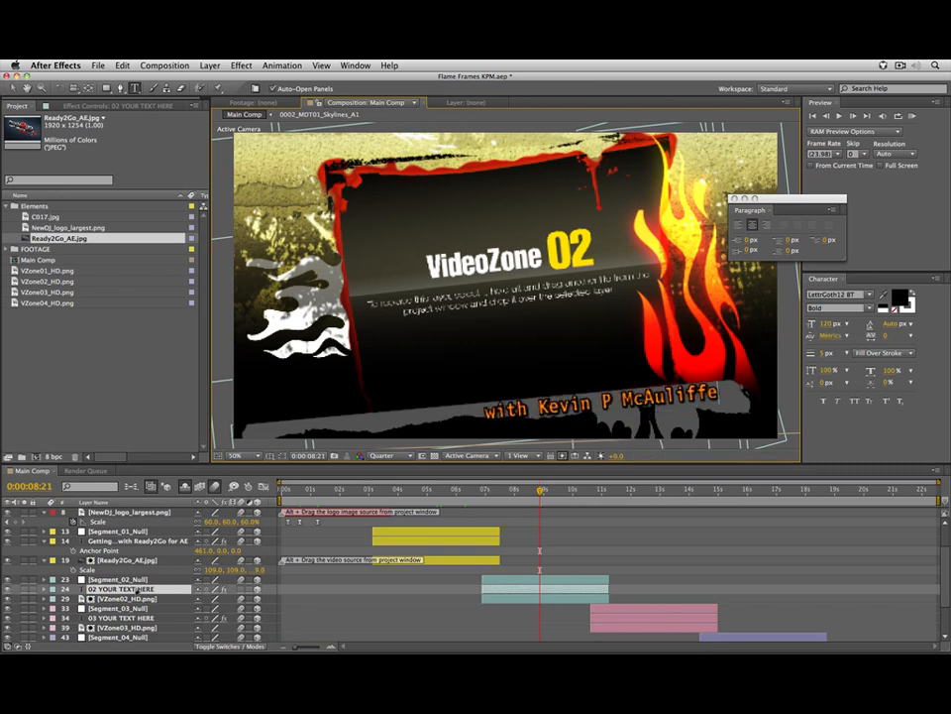
# Replace the source of the VZone02_HD.png layer with C017.jpg.
pyautogui.click(113, 599)
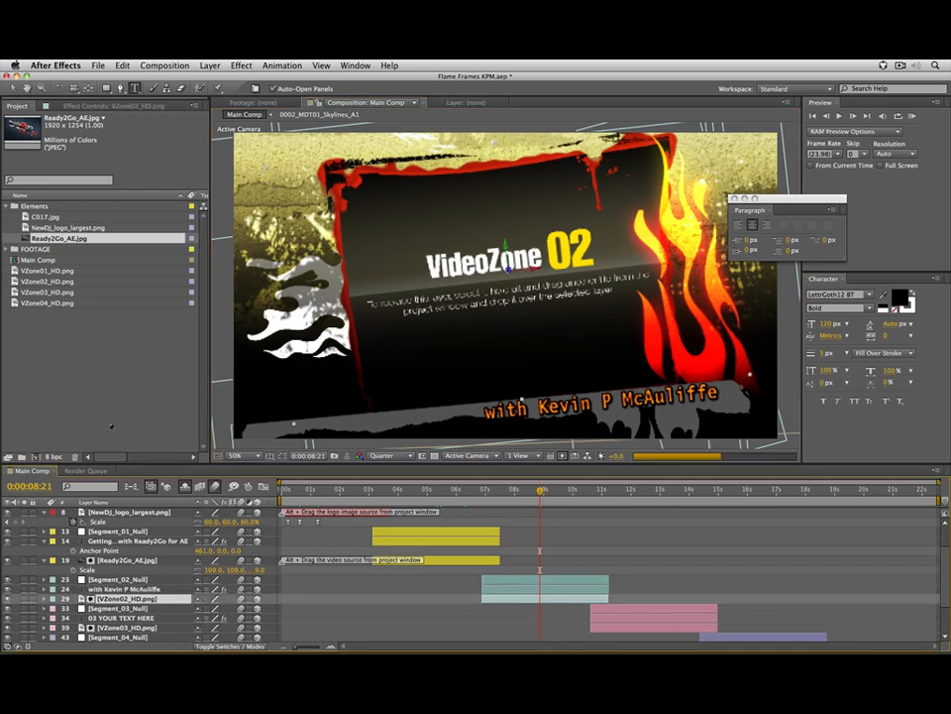
pyautogui.click(48, 217)
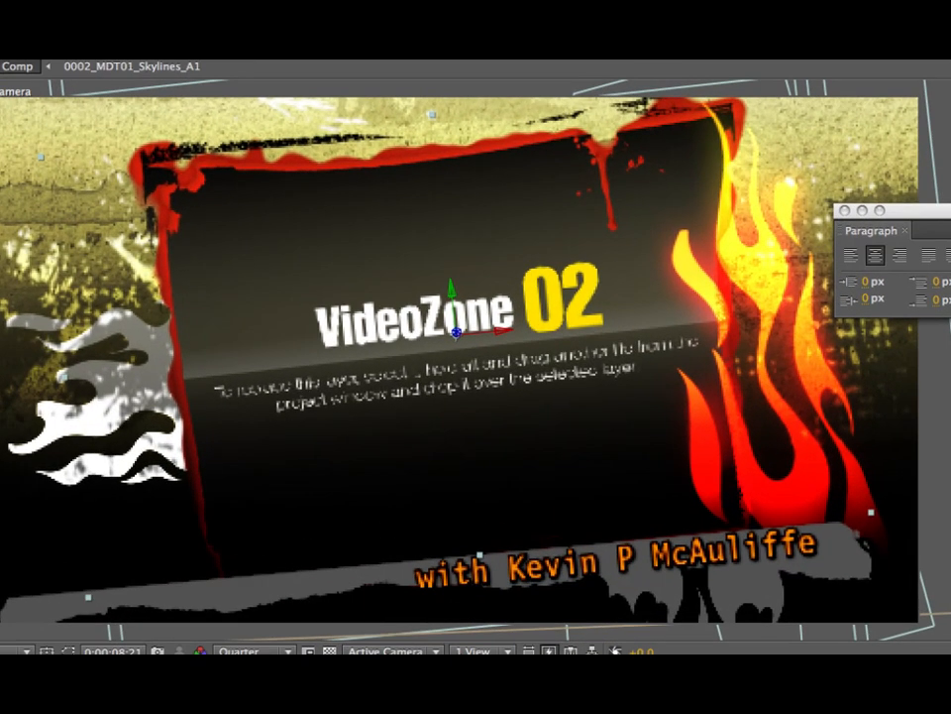
pyautogui.press('alt+super+slash')
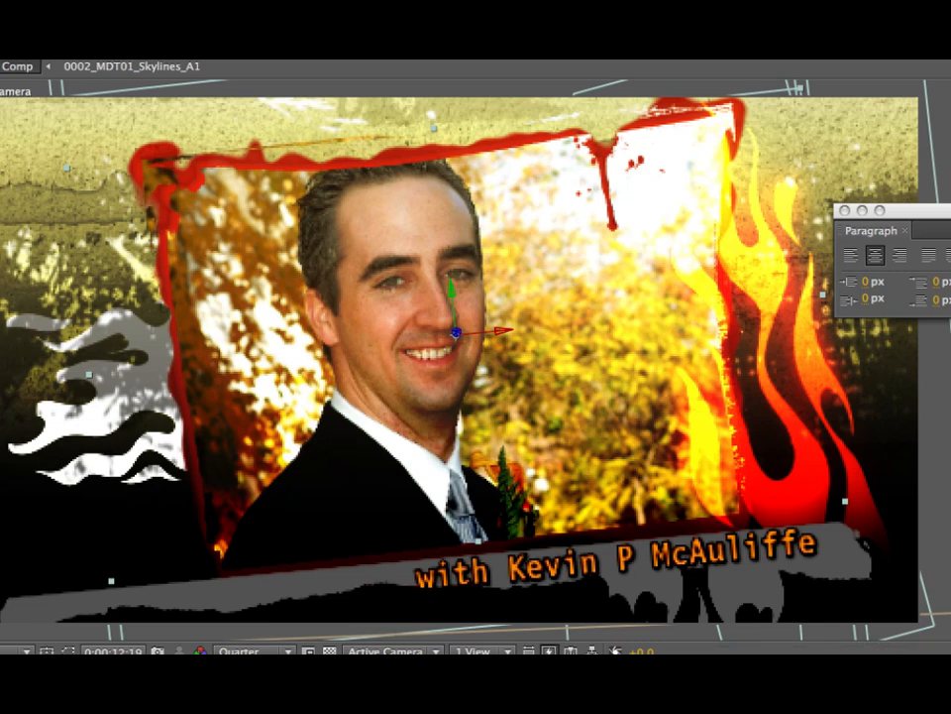
# Enlarge the timeline vertically until all the non-shy layers of Main Comp fit.
pyautogui.press('super+shift+a')
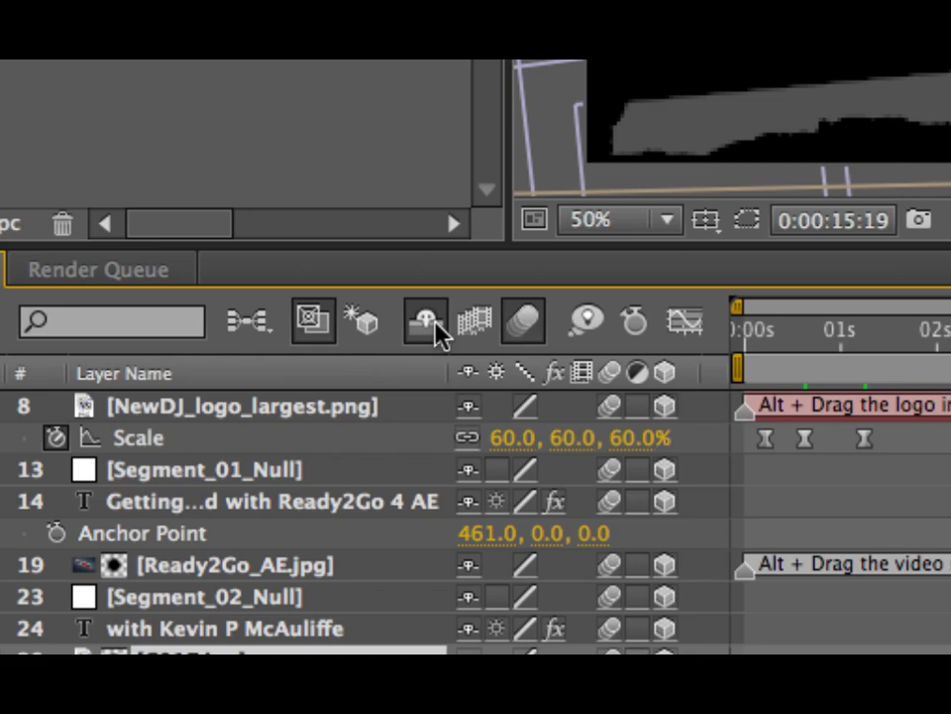
pyautogui.scroll(-3, 913, 578)
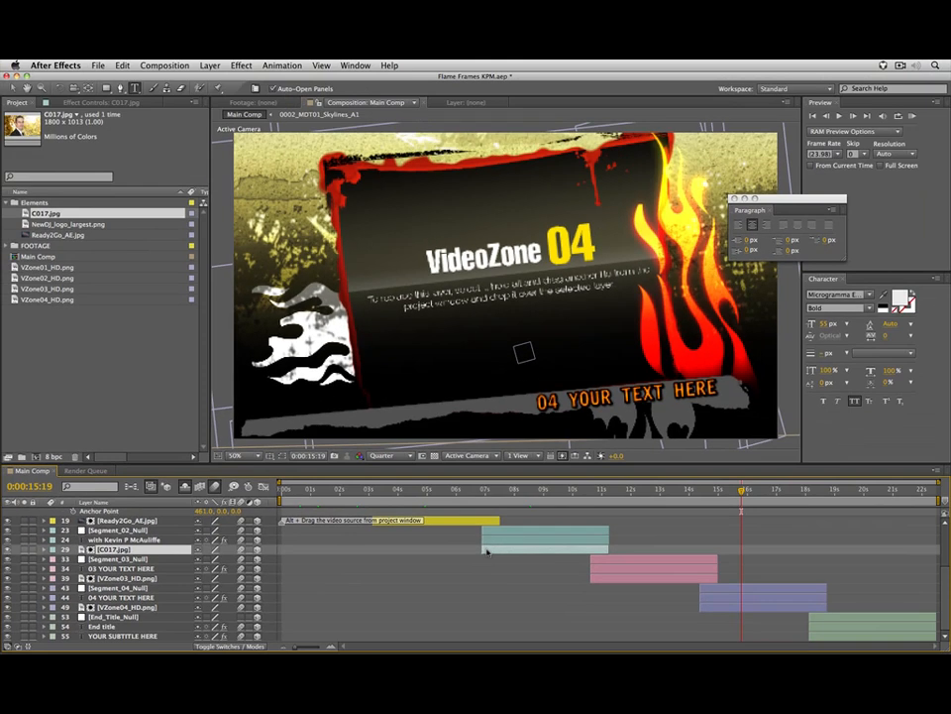
pyautogui.scroll(5, 486, 552)
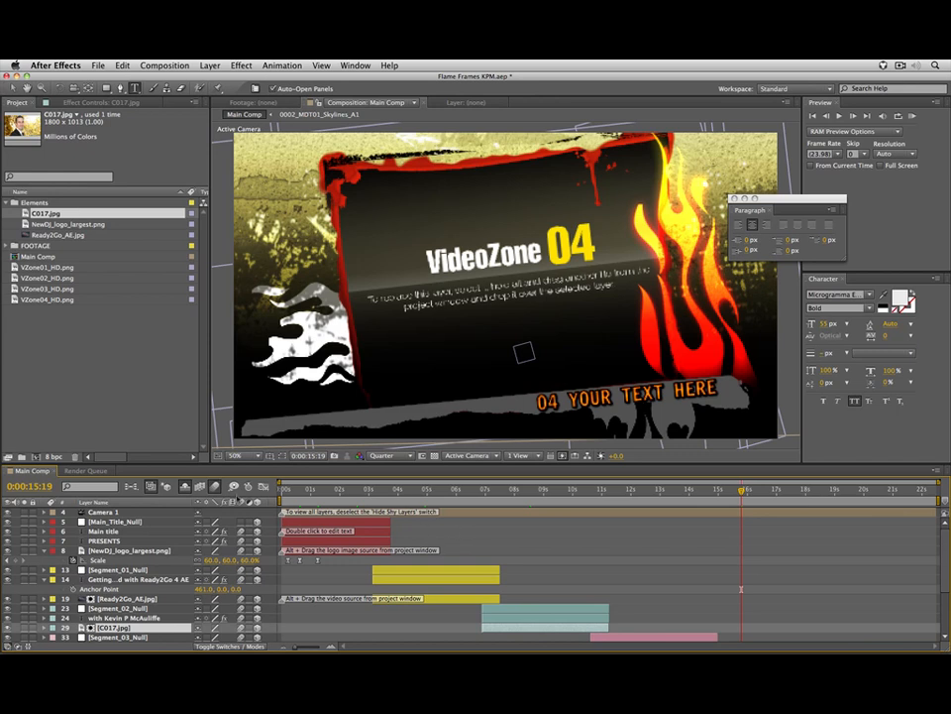
pyautogui.moveTo(204, 464); pyautogui.dragTo(203, 326)
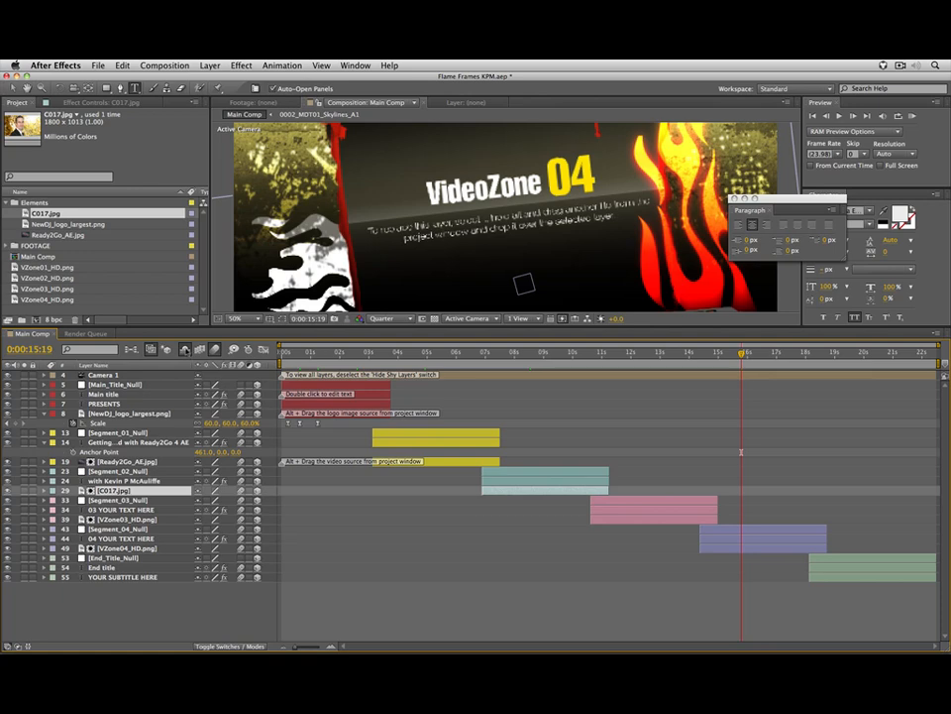
# Reveal the shy layers, examine the full layer stack of every segment down to BG, and hide the shy layers again.
pyautogui.click(185, 350)
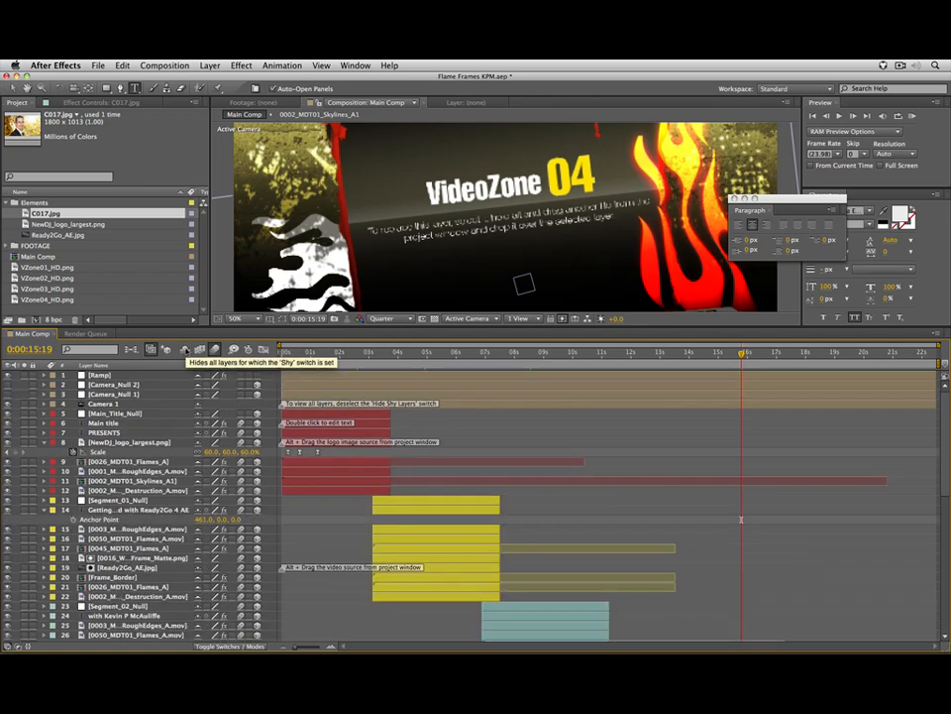
pyautogui.scroll(-5, 181, 392)
pyautogui.scroll(-10, 182, 392)
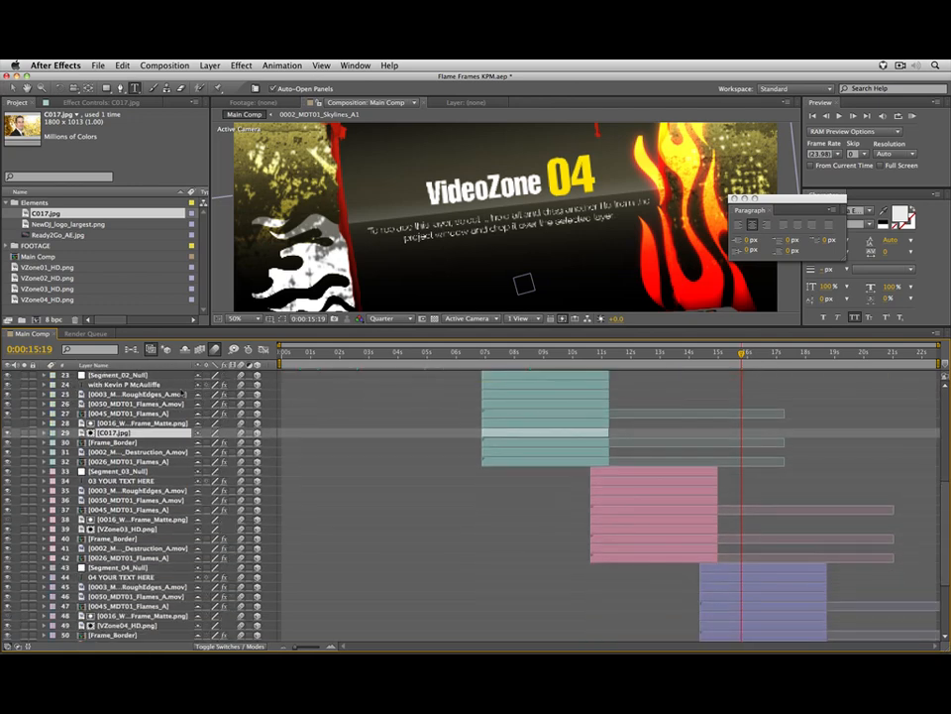
pyautogui.scroll(-4, 182, 392)
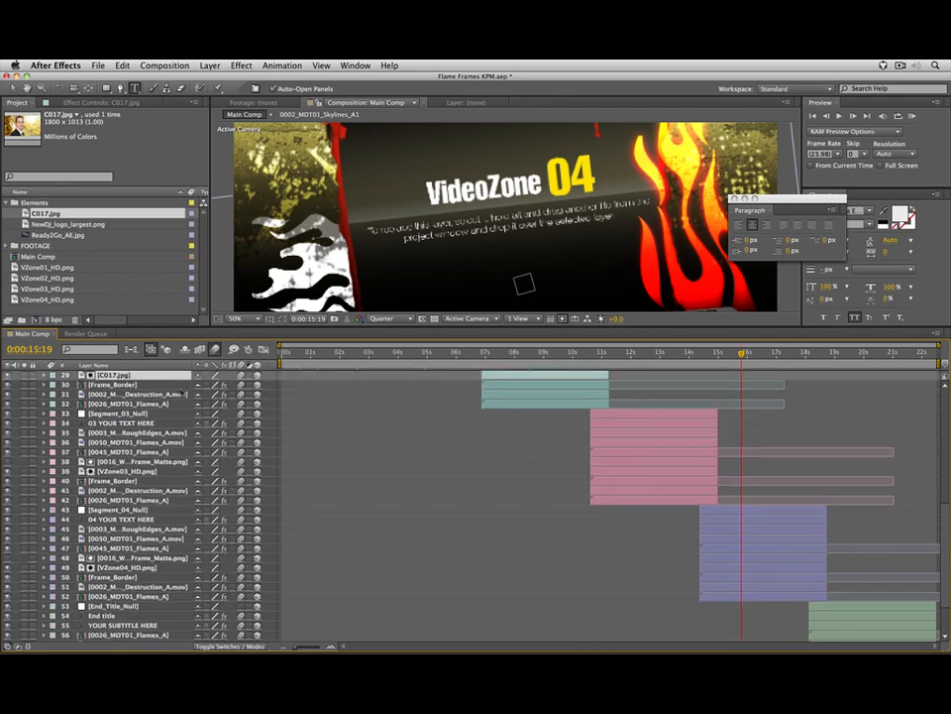
pyautogui.scroll(-4, 182, 392)
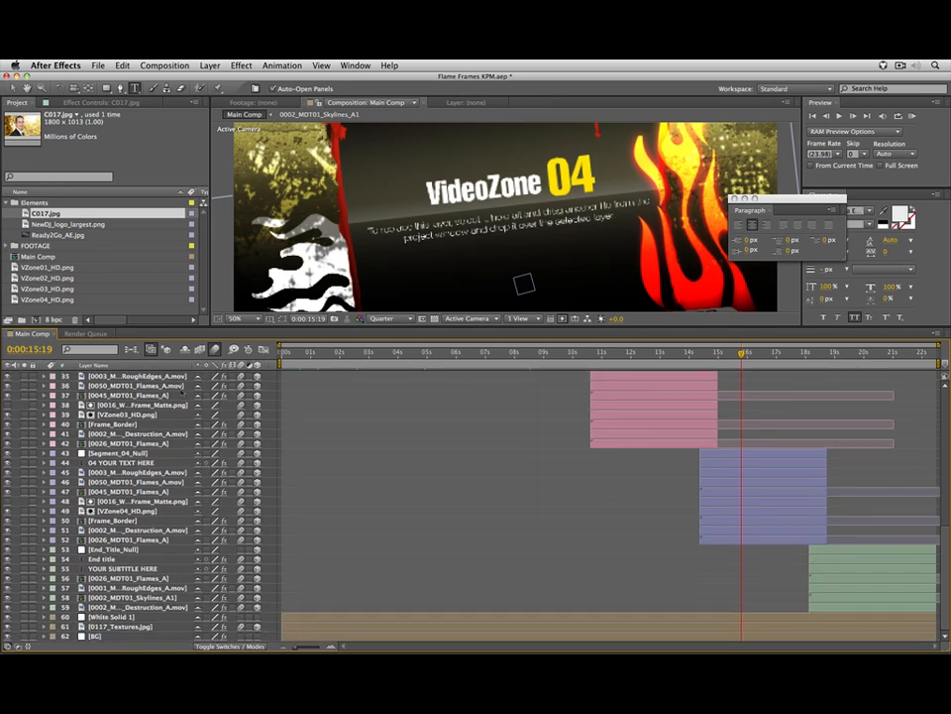
pyautogui.click(185, 350)
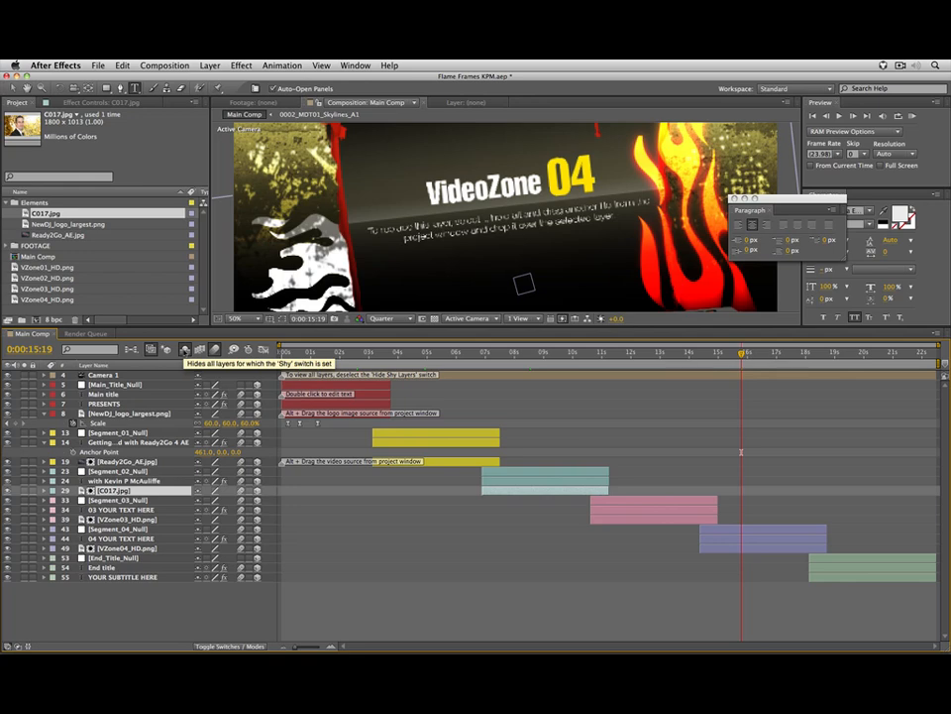
# Preview the second segment at 0:00:08:20 and the end title at 0:00:19:08, and go to 0:00:10:15.
pyautogui.click(540, 354)
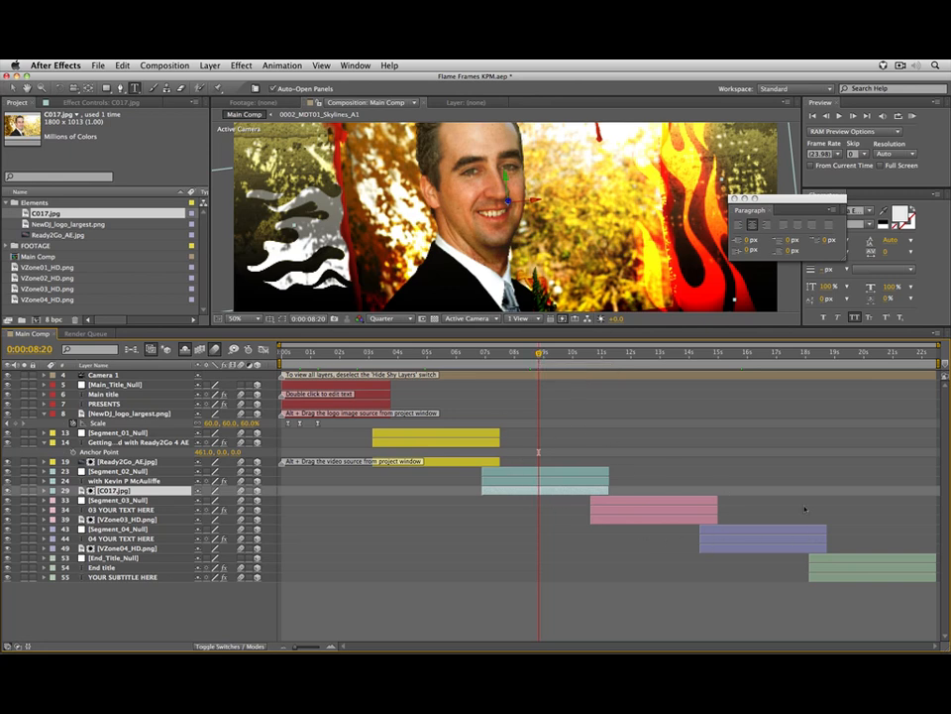
pyautogui.click(844, 355)
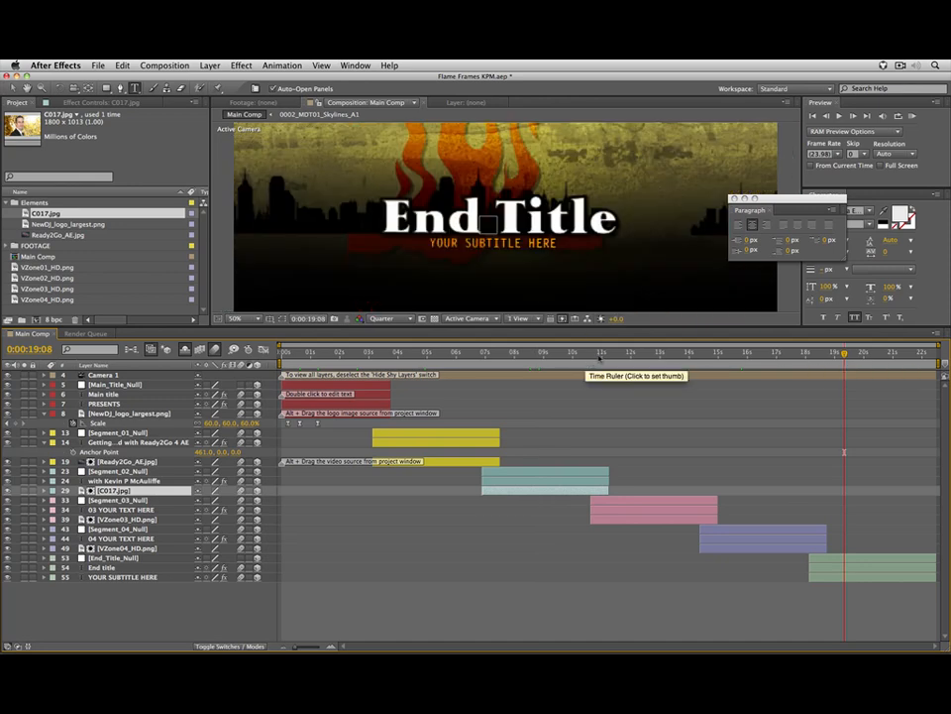
pyautogui.moveTo(599, 355)
pyautogui.mouseDown()
pyautogui.moveTo(610, 354)
pyautogui.moveTo(591, 355)
pyautogui.mouseUp()
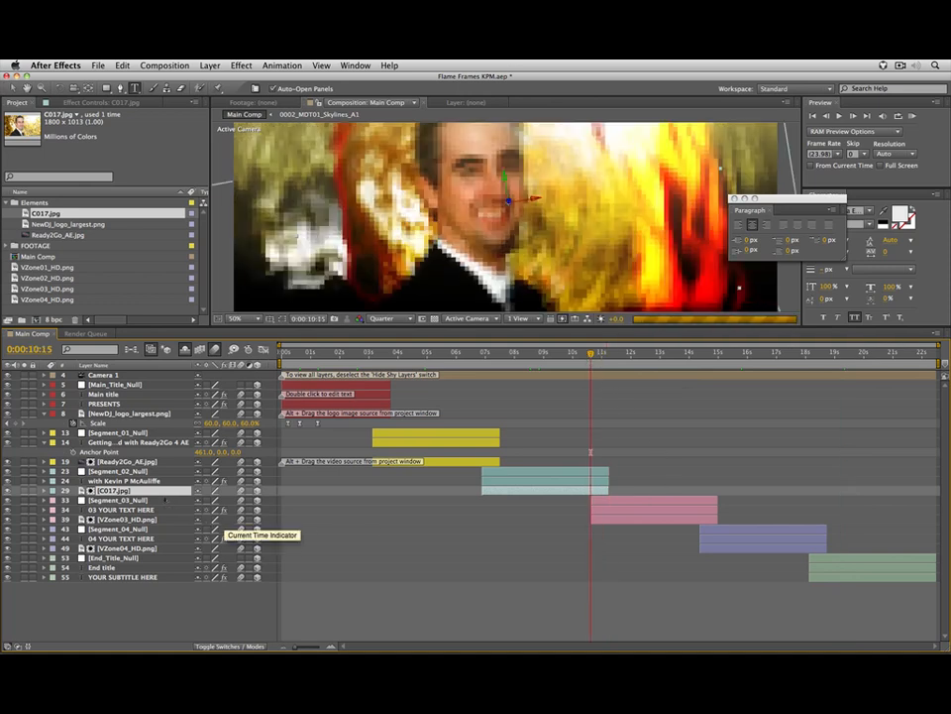
# Try to remove segments 03 and 04 by deleting only their non-shy layers, Segment_03_Null through VZone04_HD.png.
pyautogui.click(145, 501)
pyautogui.keyDown('shift'); pyautogui.click(160, 547); pyautogui.keyUp('shift')
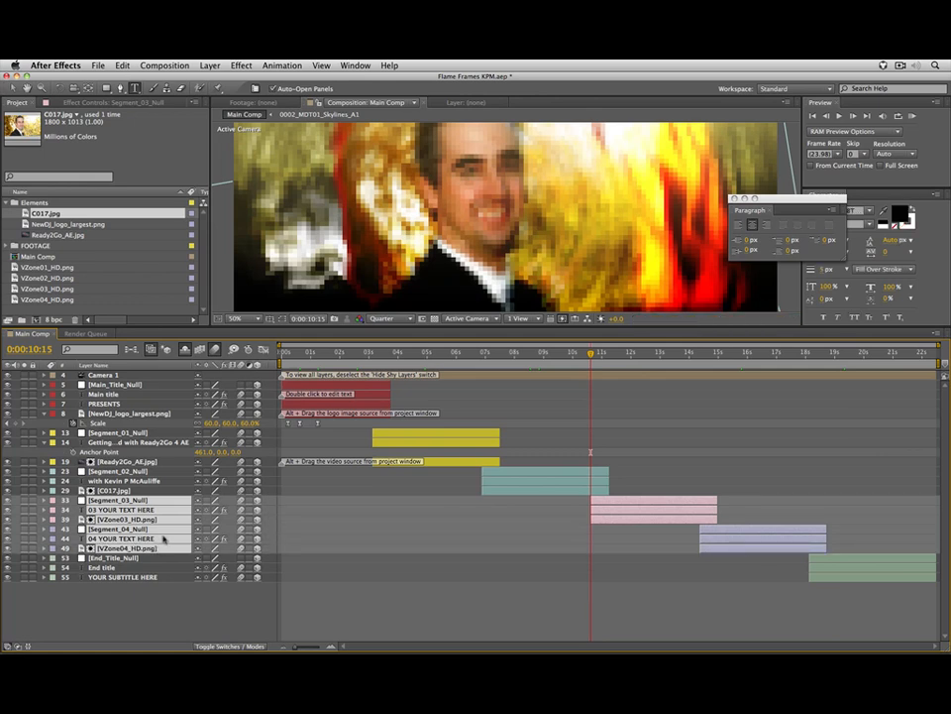
pyautogui.press('Delete')
# Try to move the non-shy end title layers, End_Title_Null through YOUR SUBTITLE HERE, to start at 0:00:10:15.
pyautogui.click(139, 500)
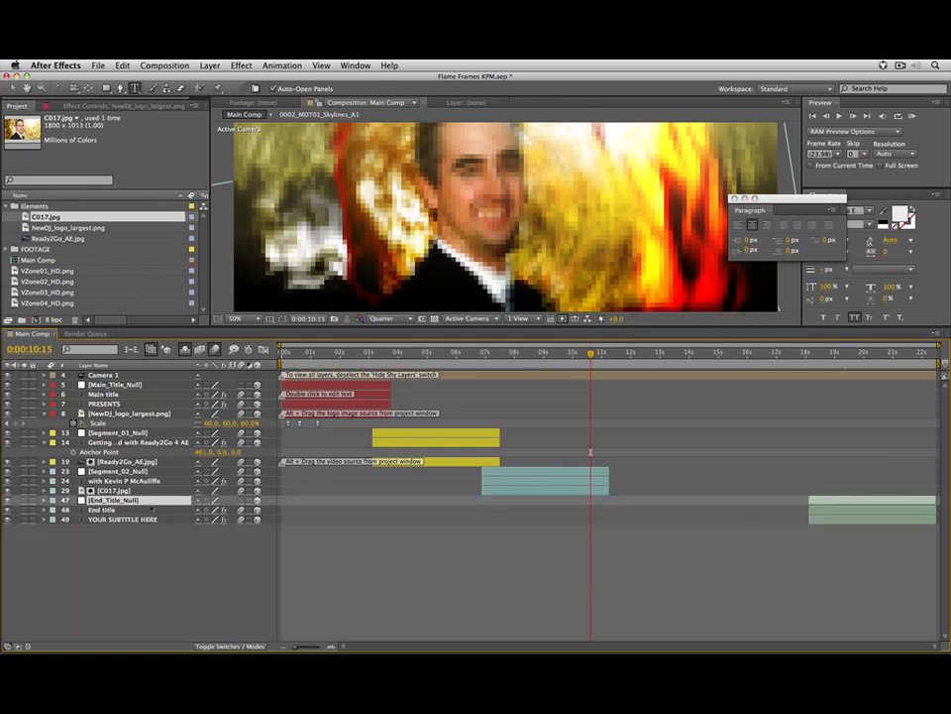
pyautogui.keyDown('shift'); pyautogui.click(148, 518); pyautogui.keyUp('shift')
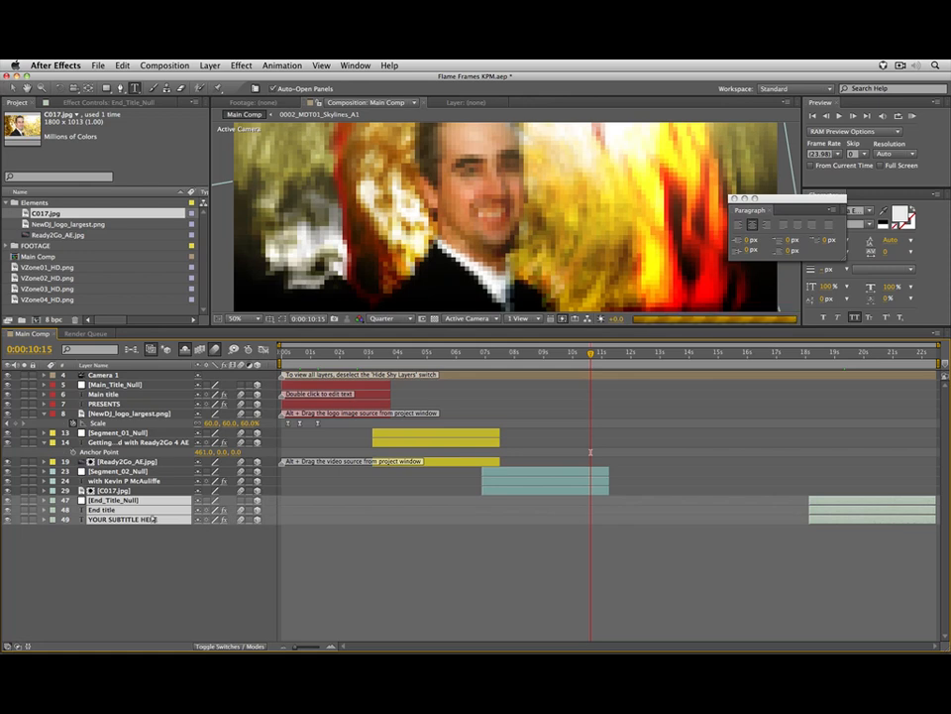
pyautogui.press('[')
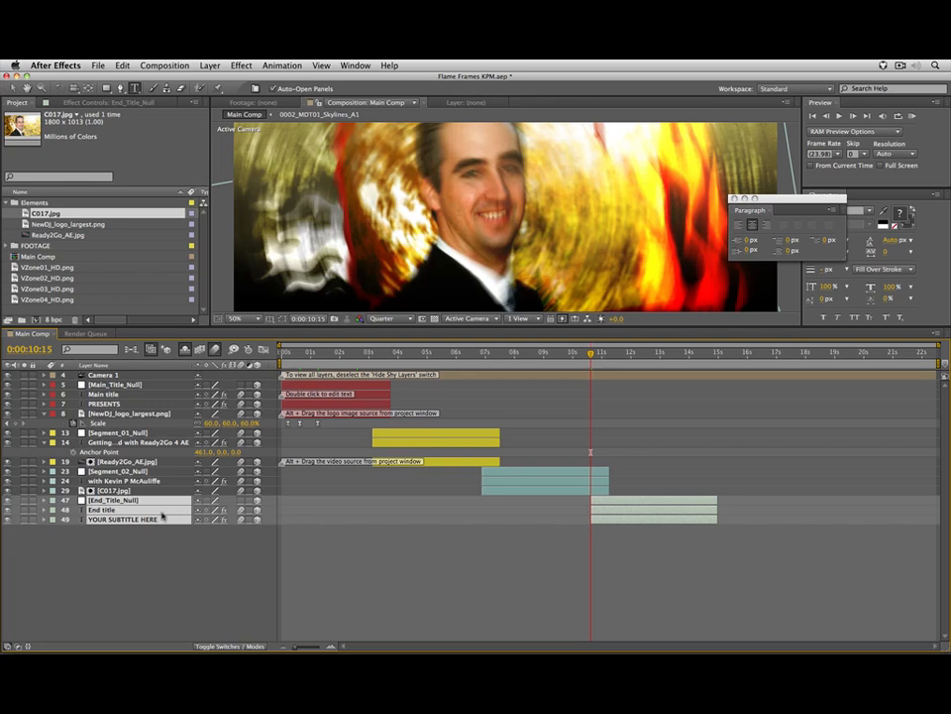
# Restore the timeline's height, check the frame at 0:00:11:20, and undo the end title shift and the segment layer deletion.
pyautogui.moveTo(349, 329); pyautogui.dragTo(349, 466)
pyautogui.click(626, 493)
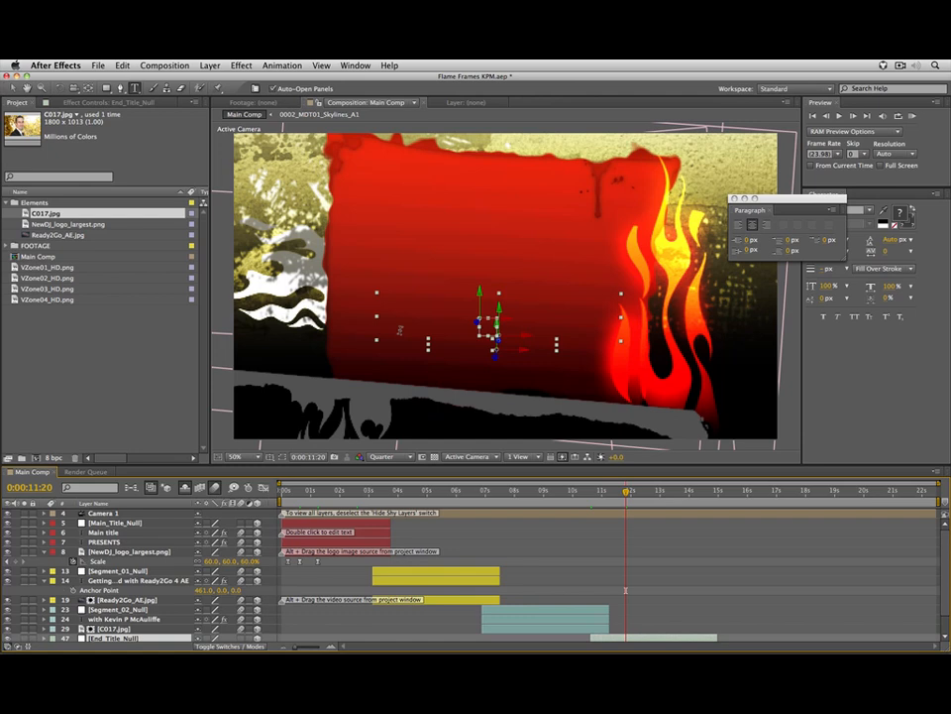
pyautogui.press('super+z')
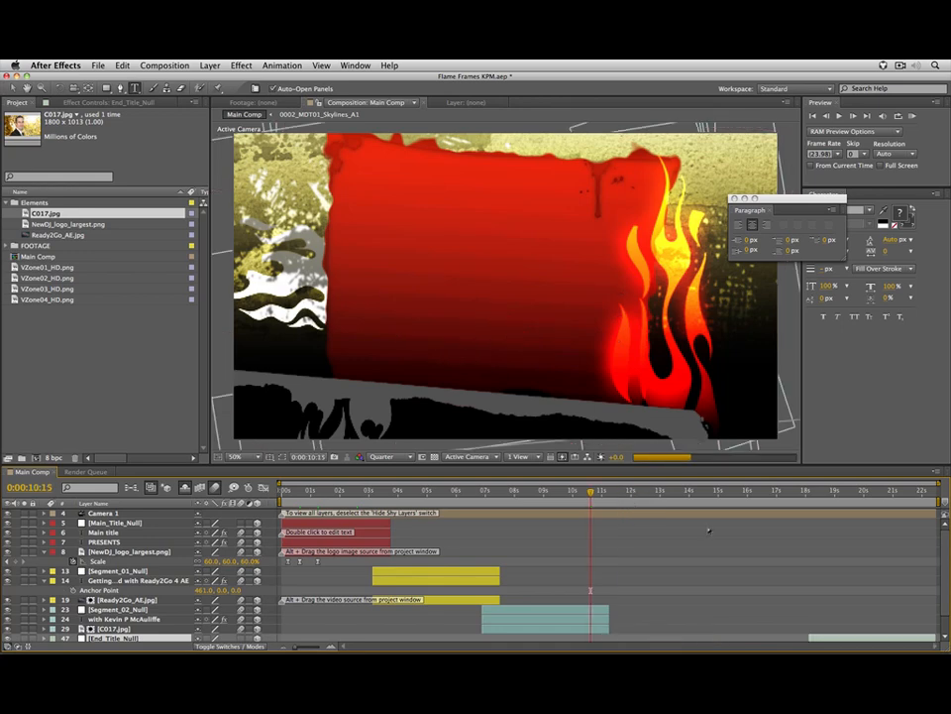
pyautogui.scroll(-2, 709, 529)
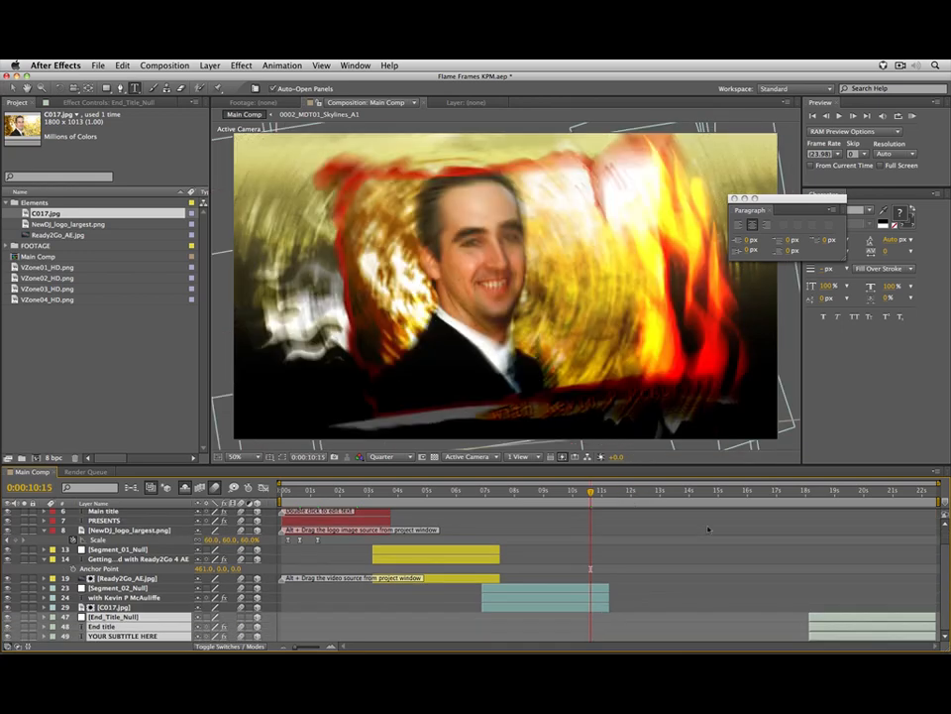
pyautogui.press('super+z')
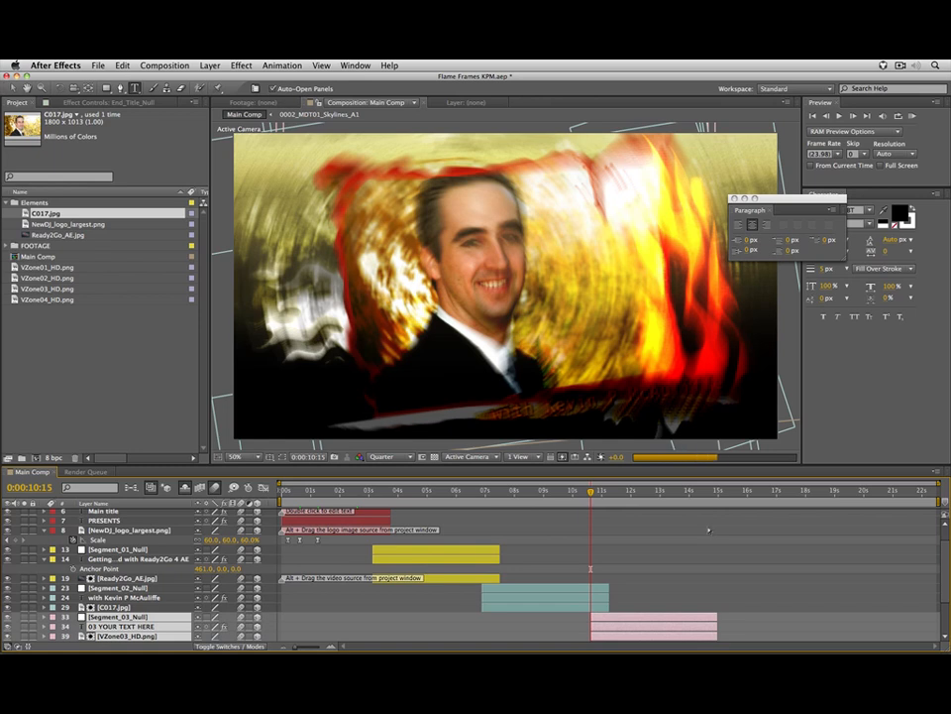
pyautogui.scroll(-3, 709, 529)
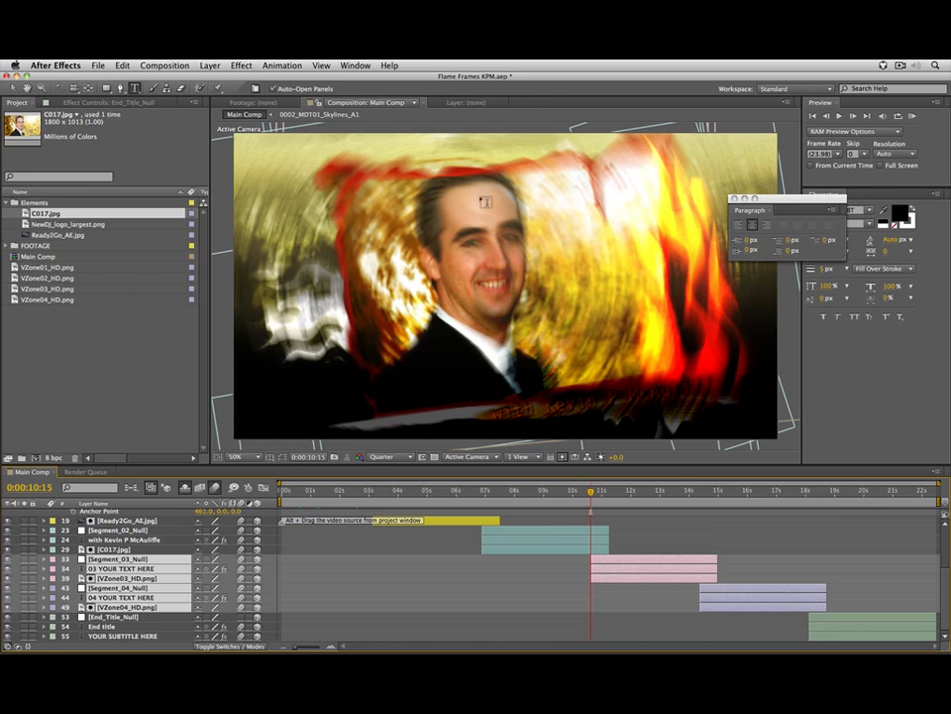
# Reveal the shy layers and place the time indicator at 0:00:10:15, where segment 03 begins.
pyautogui.click(864, 491)
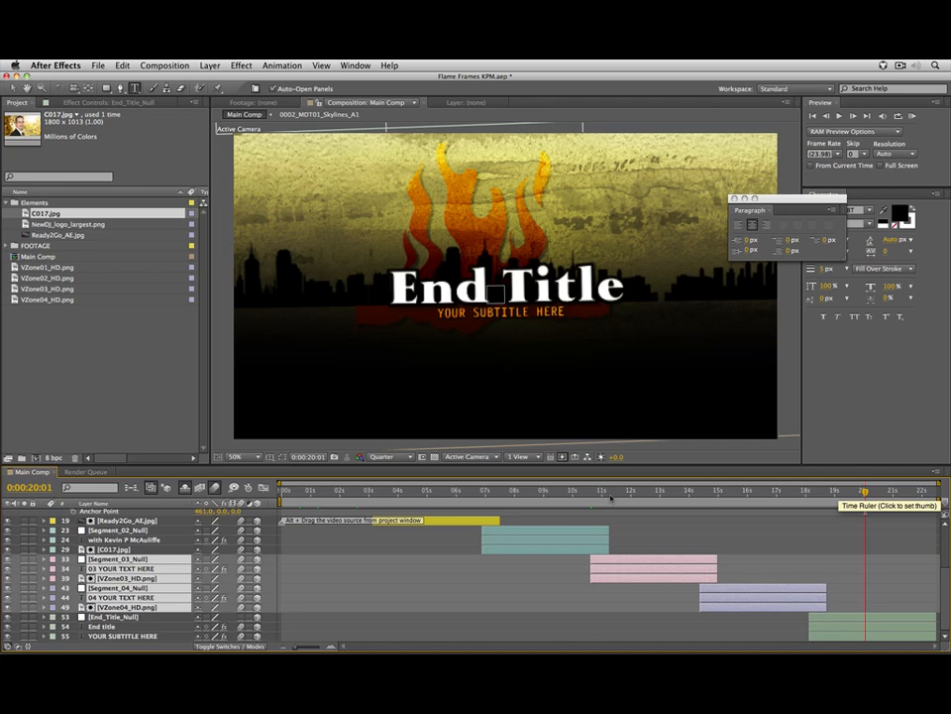
pyautogui.click(185, 488)
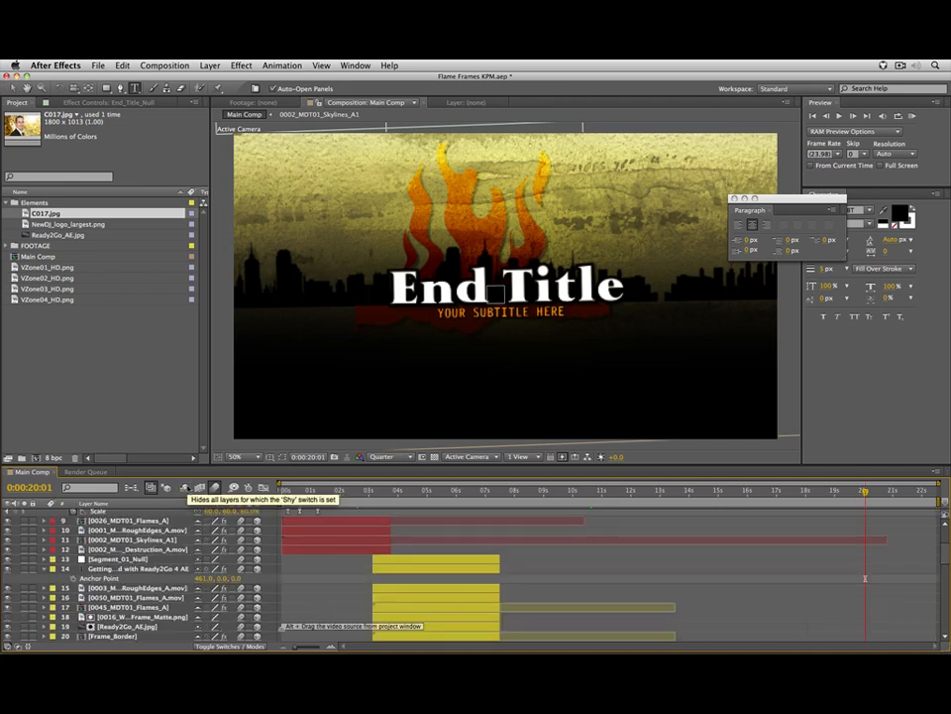
pyautogui.scroll(-5, 565, 551)
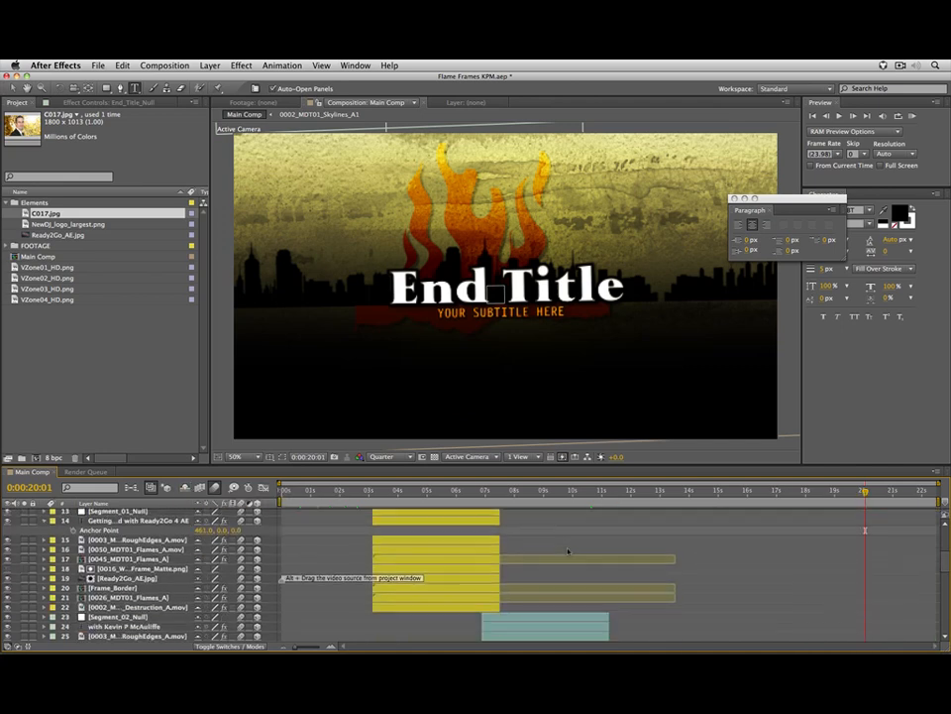
pyautogui.click(551, 491)
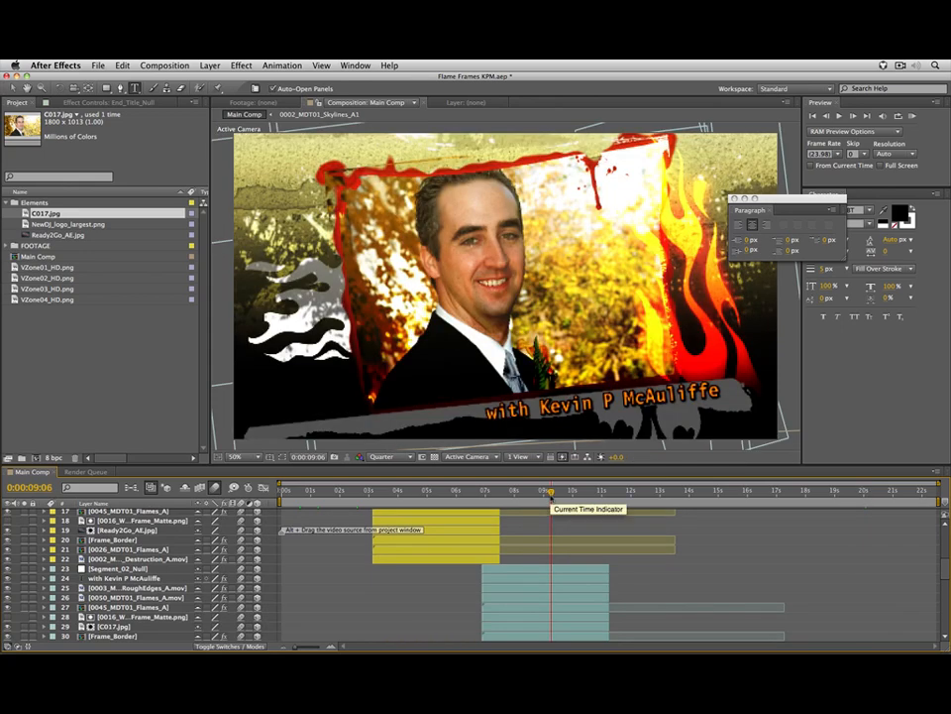
pyautogui.scroll(-3, 572, 530)
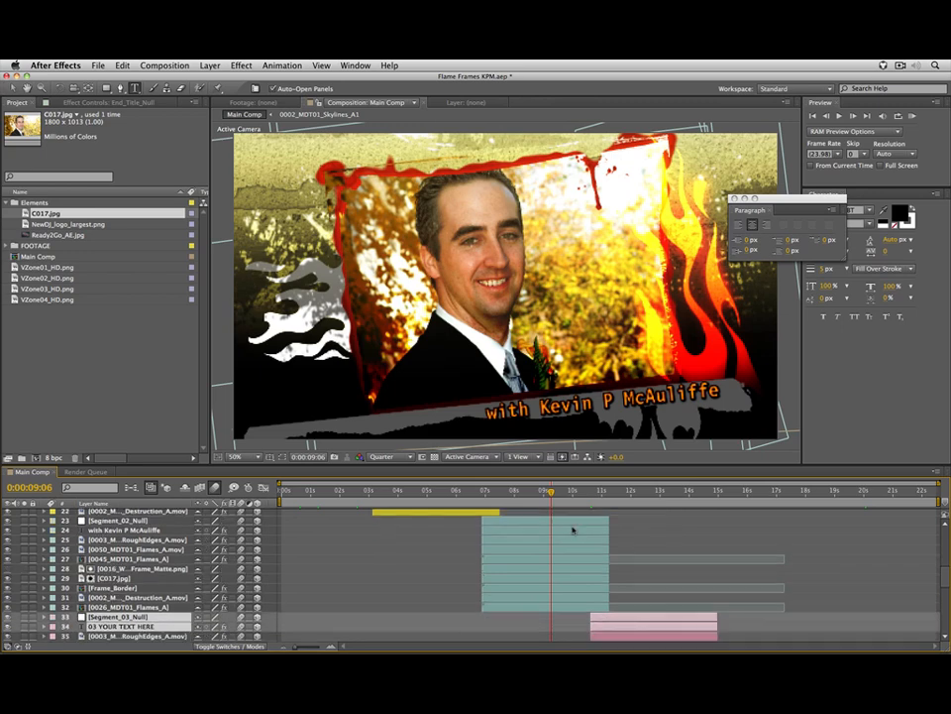
pyautogui.moveTo(551, 491); pyautogui.dragTo(584, 495)
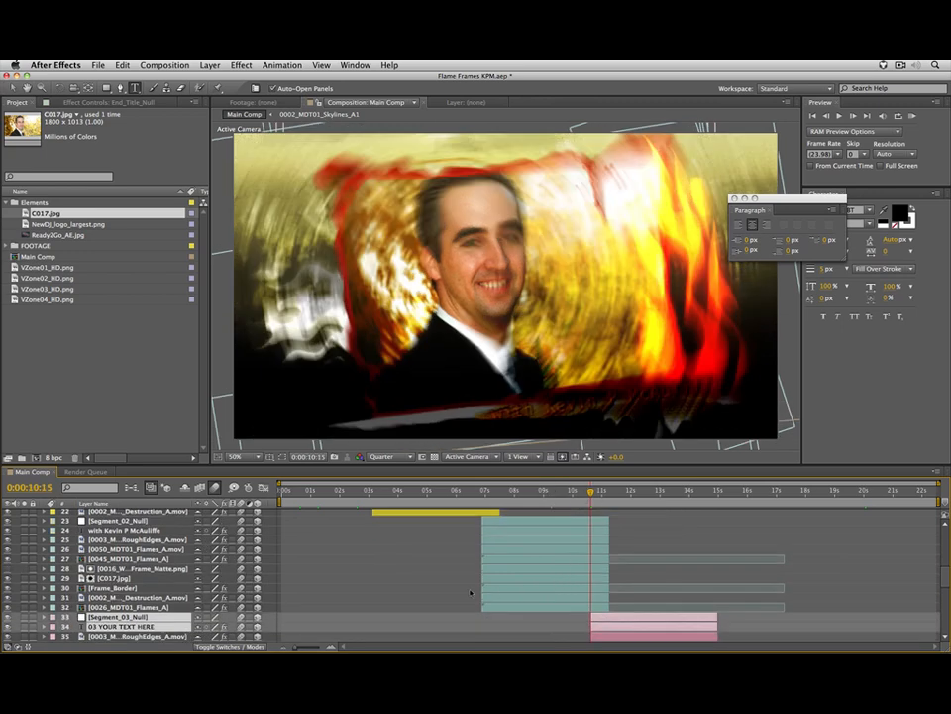
# Delete all layers of segments 03 and 04, including the shy ones, from layer 33 Segment_03_Null through layer 52.
pyautogui.scroll(-3, 470, 592)
pyautogui.scroll(-1, 470, 592)
pyautogui.click(119, 559)
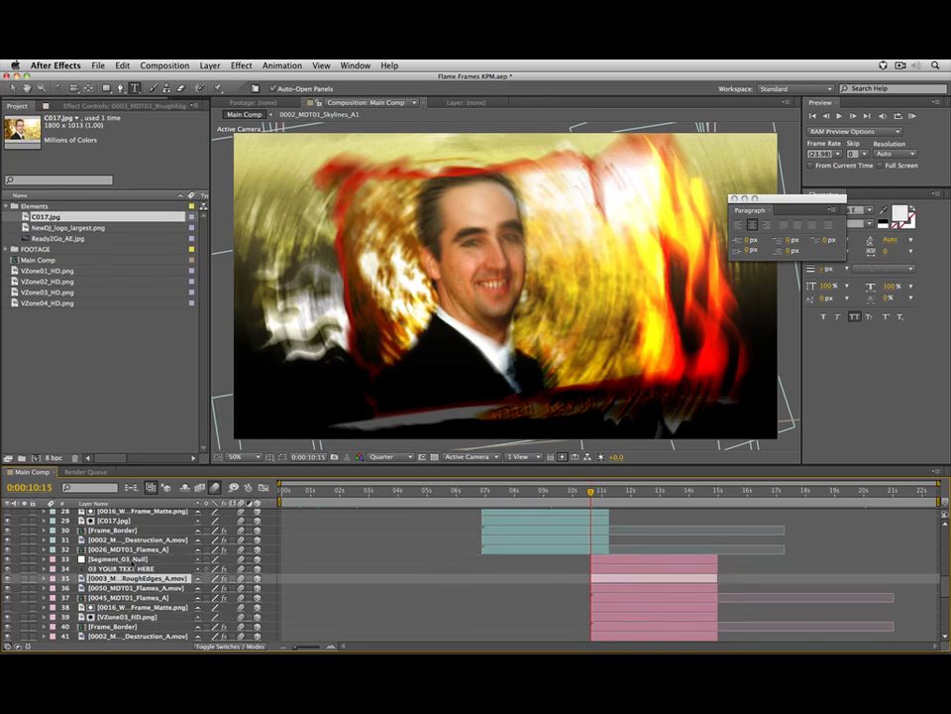
pyautogui.scroll(-8, 144, 576)
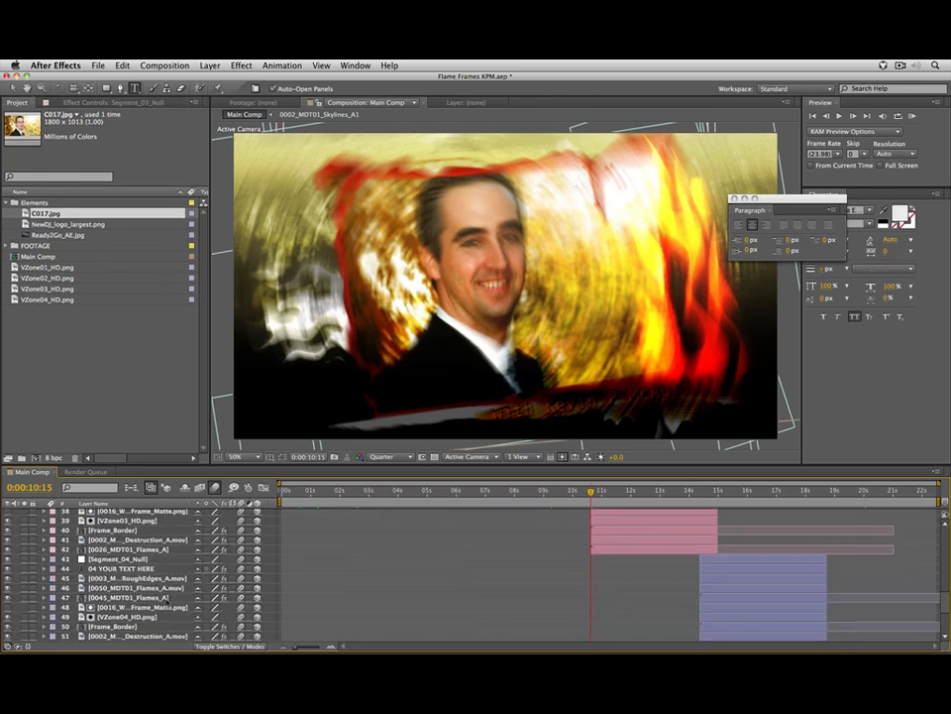
pyautogui.scroll(-1, 168, 605)
pyautogui.keyDown('shift'); pyautogui.click(165, 607); pyautogui.keyUp('shift')
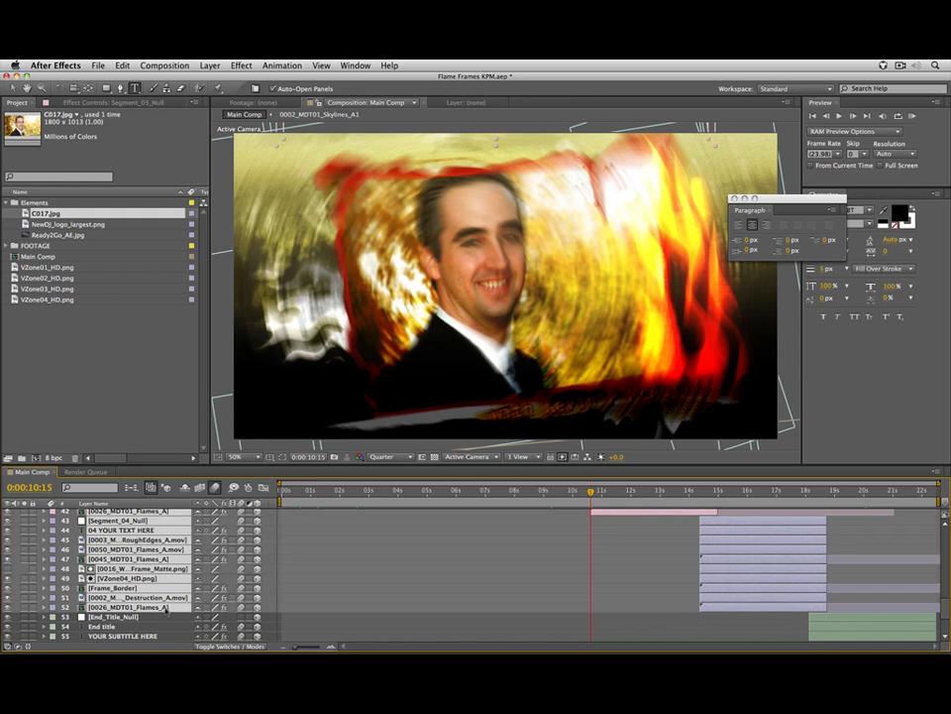
pyautogui.press('Delete')
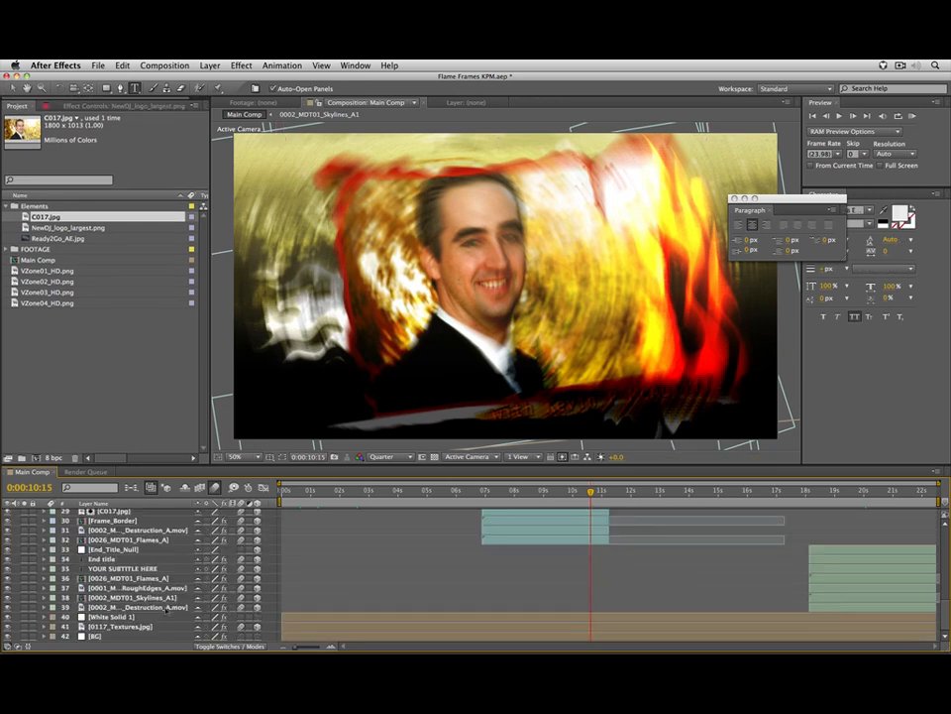
# Move all end title layers, 33 End_Title_Null through 39, to start at 0:00:10:15 and check the frame at 0:00:10:20.
pyautogui.click(165, 608)
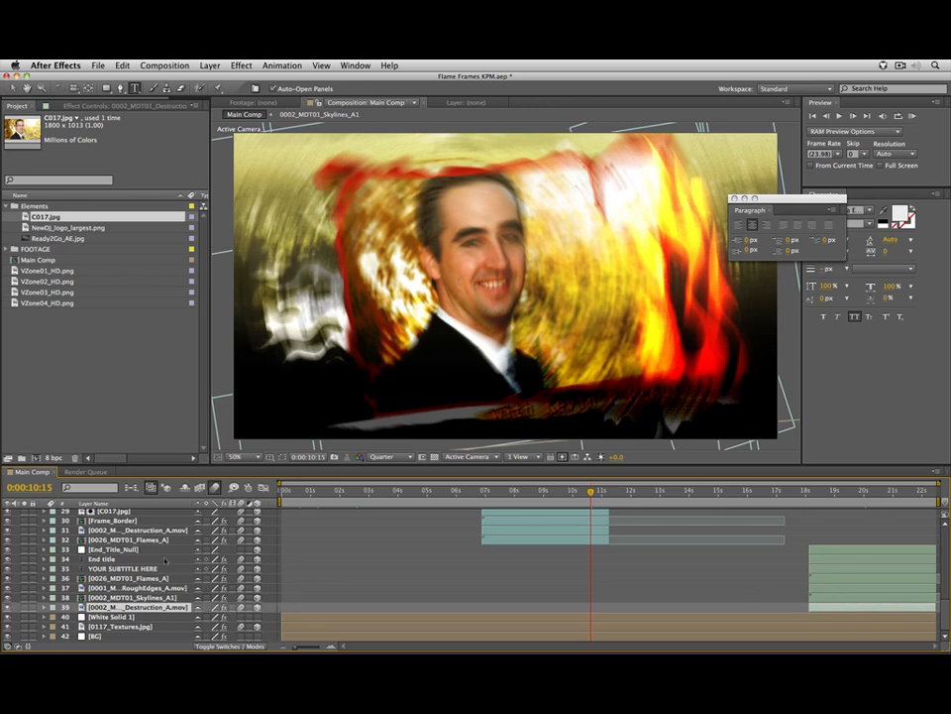
pyautogui.keyDown('shift'); pyautogui.click(165, 556); pyautogui.keyUp('shift')
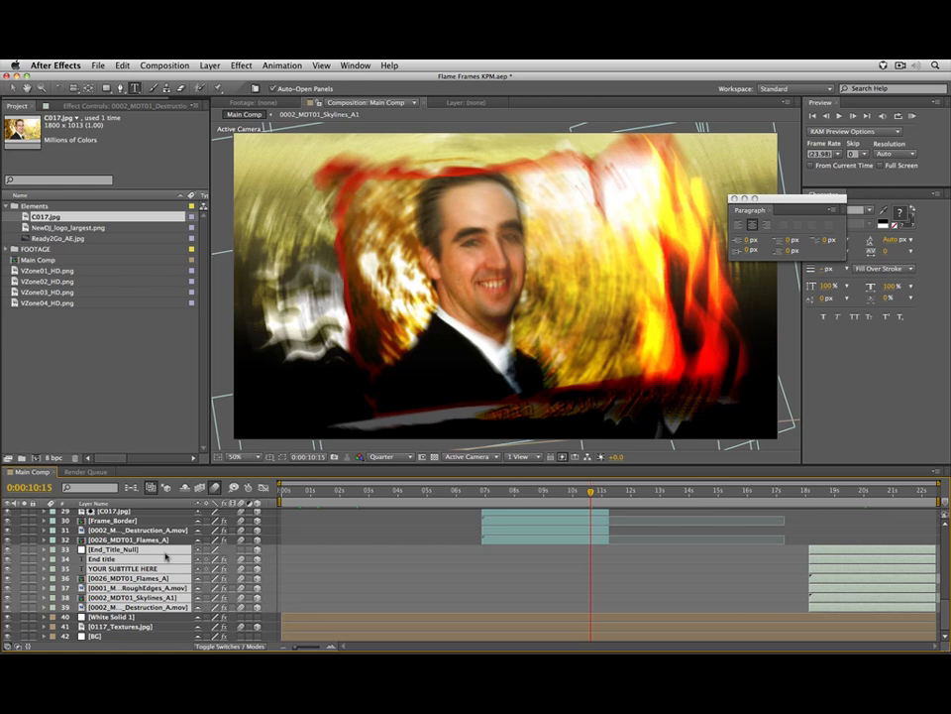
pyautogui.press('[')
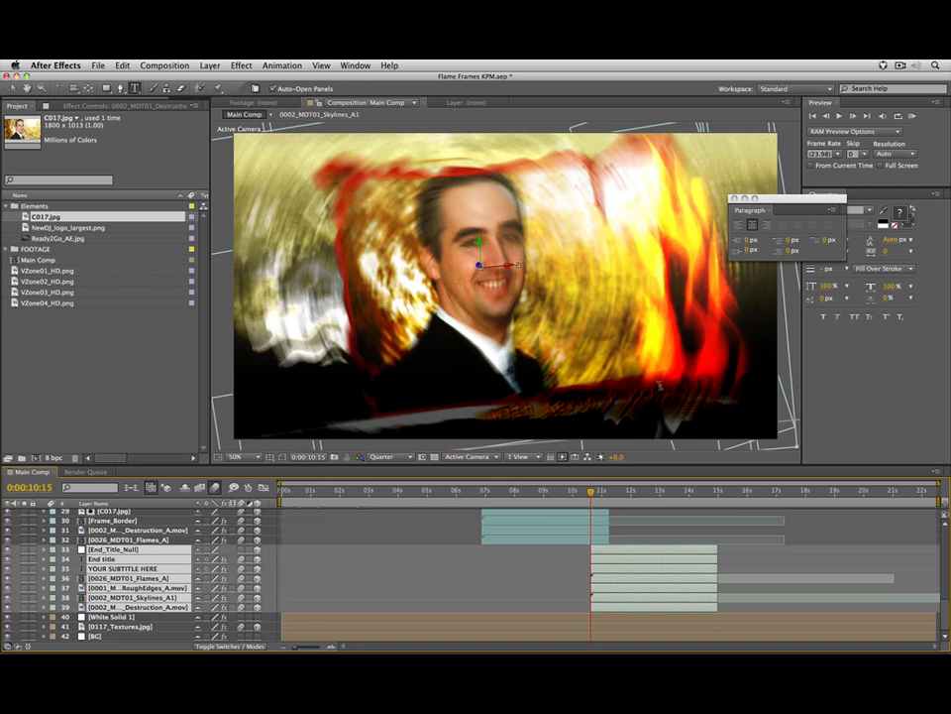
pyautogui.click(597, 491)
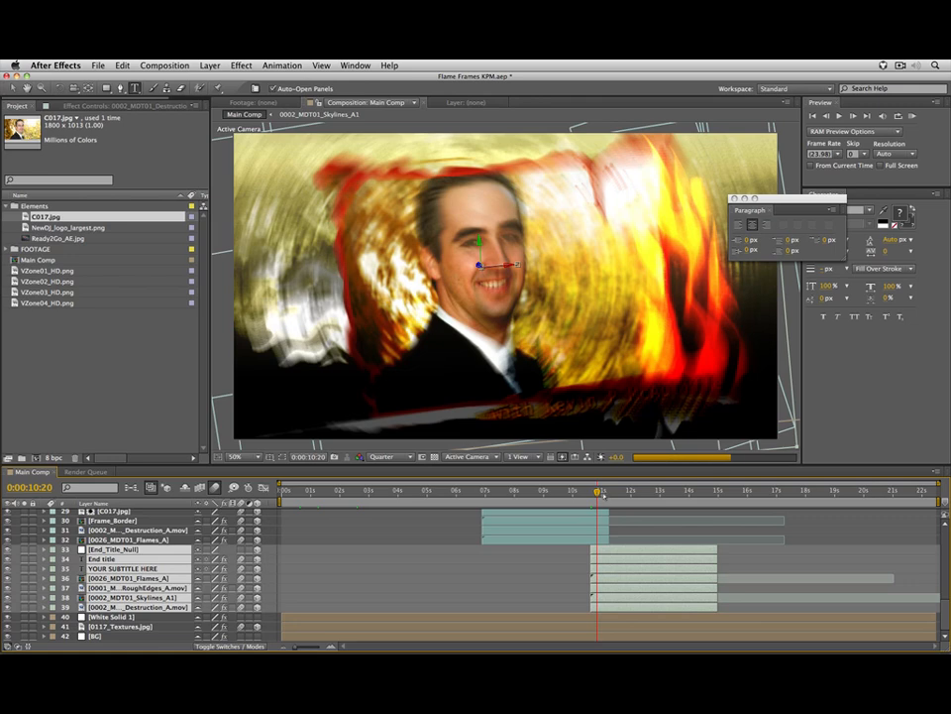
# Check the moved end title's animation, ending on the last frame of its layers at 0:00:14:23.
pyautogui.click(605, 492)
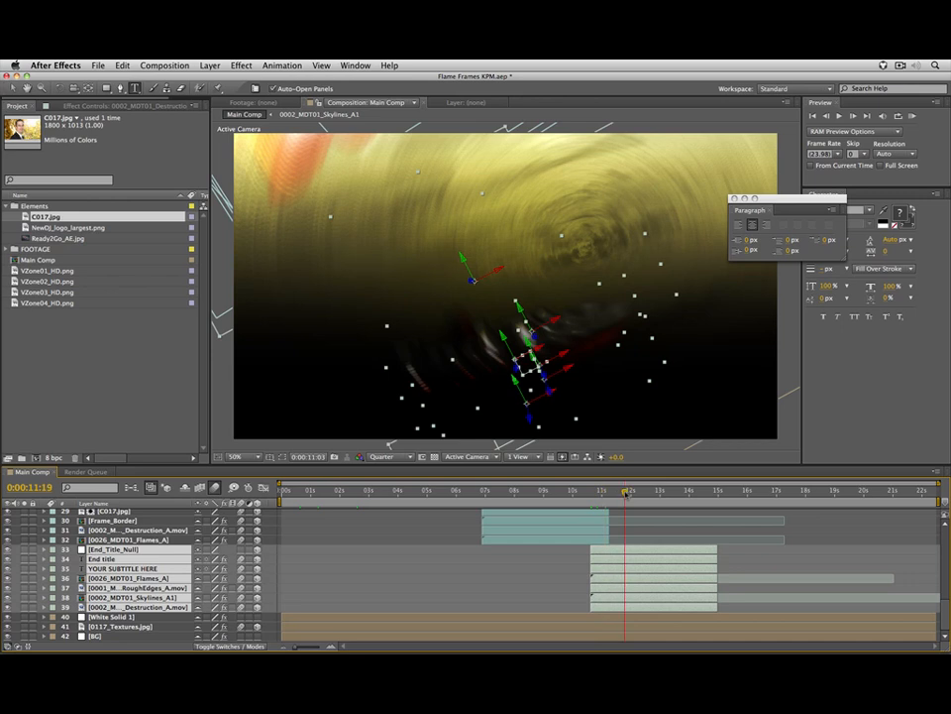
pyautogui.click(625, 491)
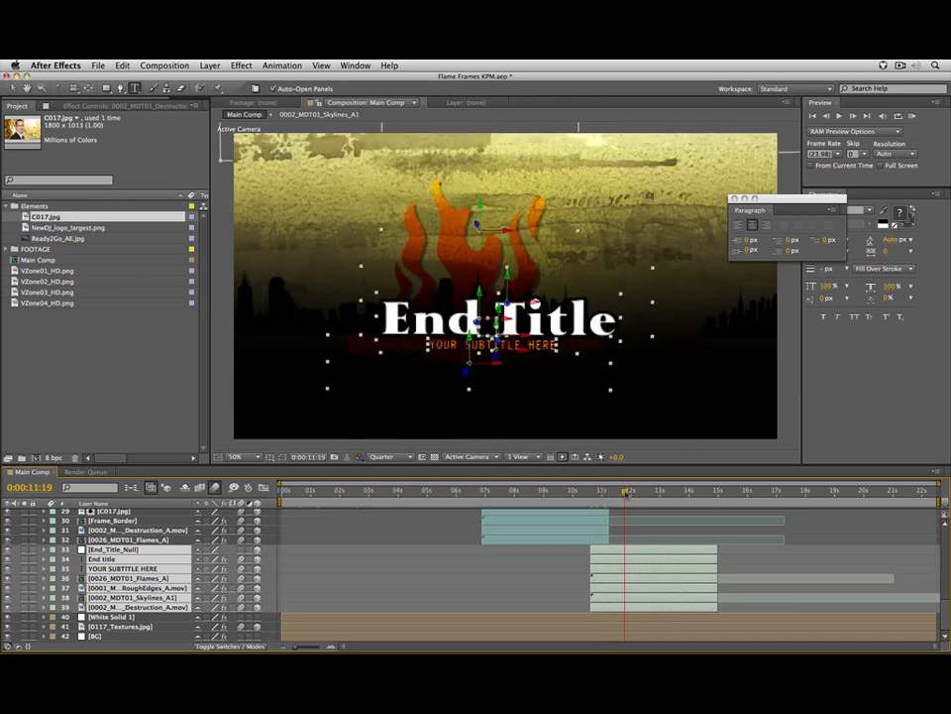
pyautogui.click(633, 492)
pyautogui.click(650, 491)
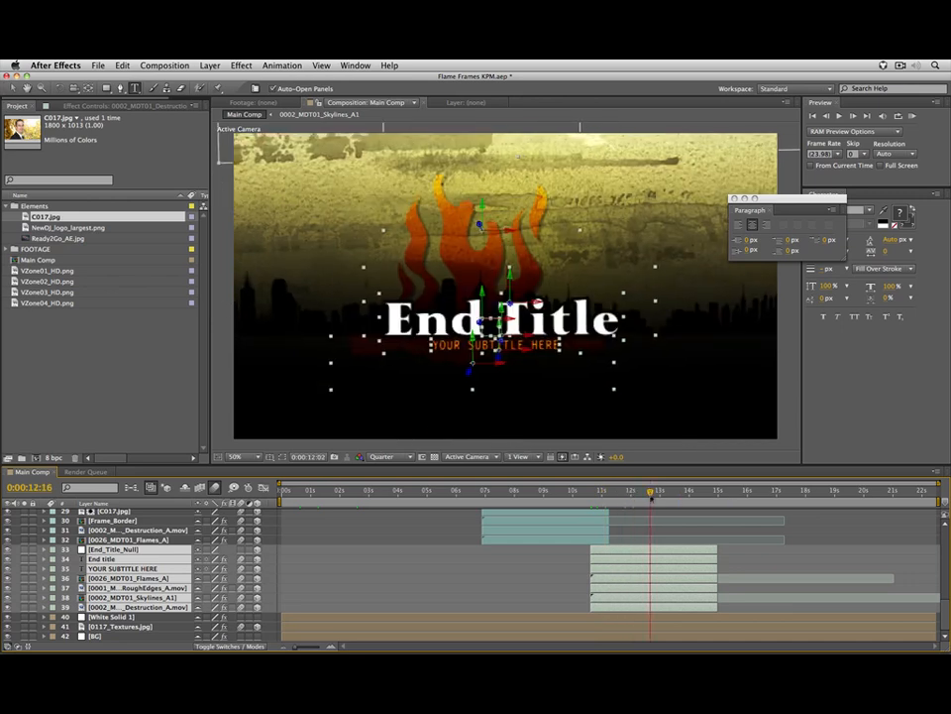
pyautogui.click(660, 492)
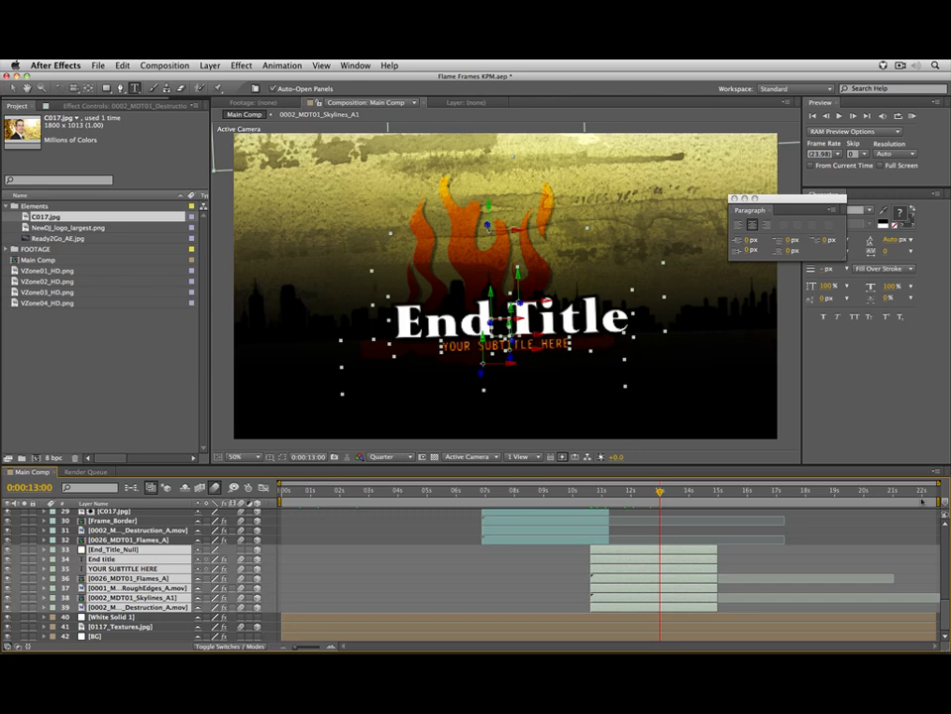
pyautogui.moveTo(687, 492); pyautogui.dragTo(718, 493)
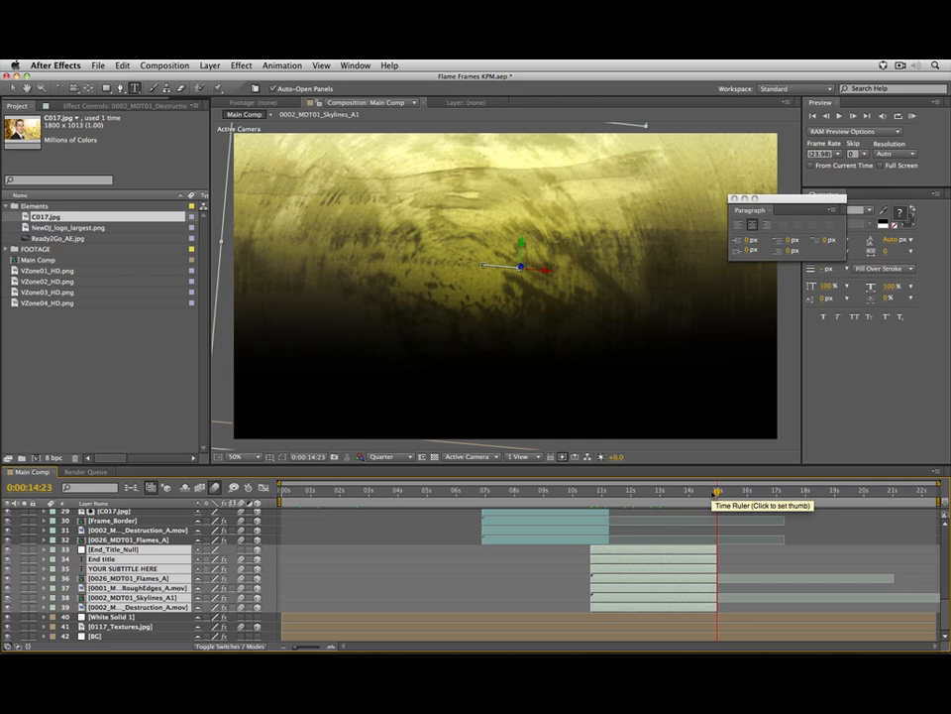
# Shorten the Main Comp composition by setting its duration to 0:00:15:00.
pyautogui.press('super+k')
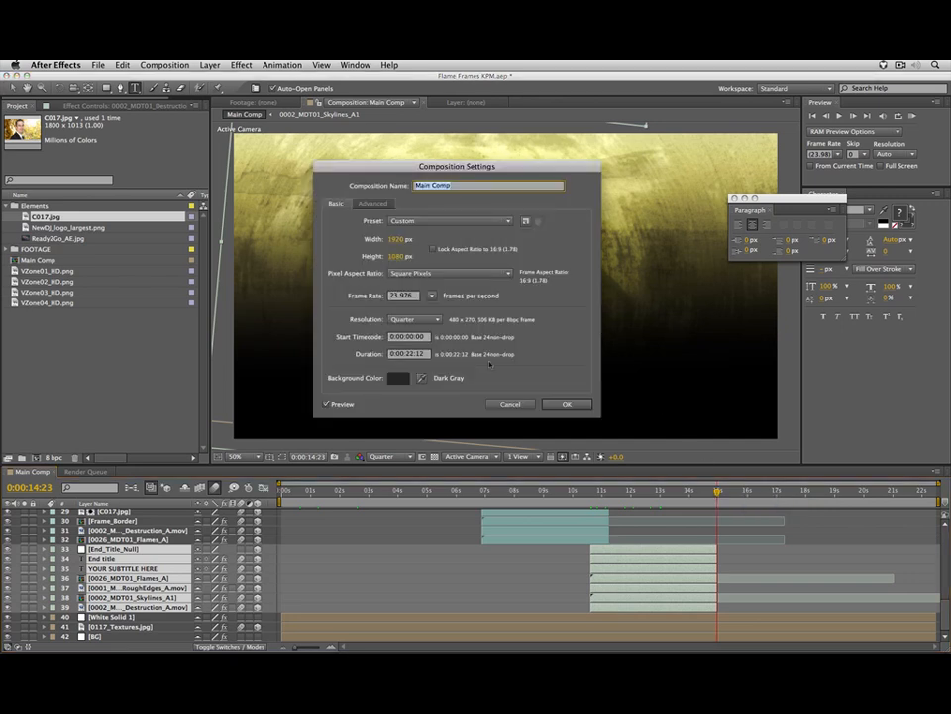
pyautogui.click(410, 354)
pyautogui.write('1500')
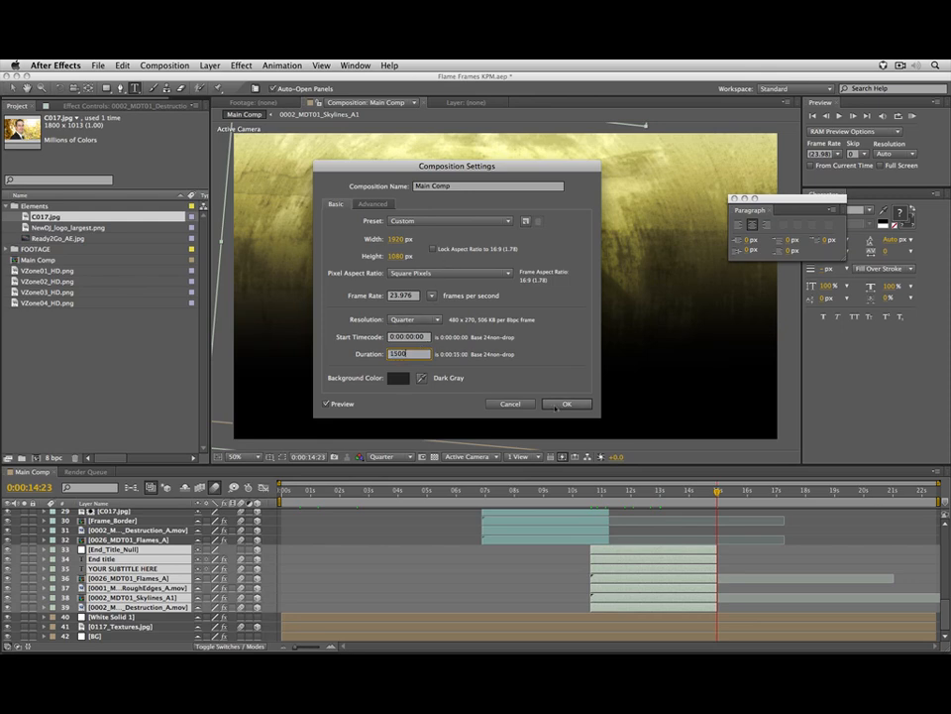
pyautogui.click(565, 404)
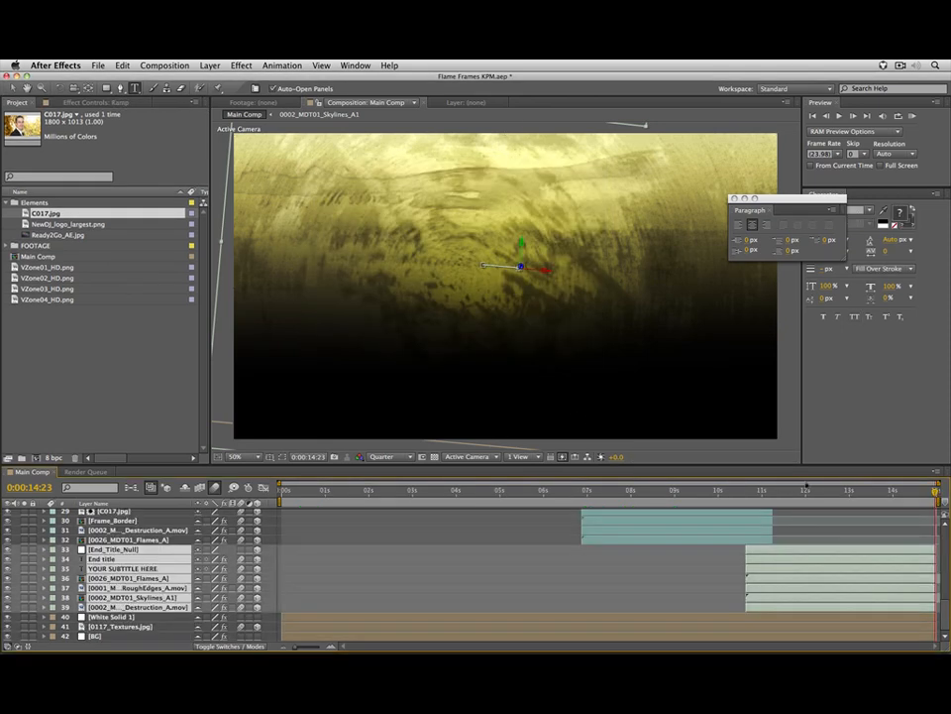
pyautogui.scroll(10, 907, 535)
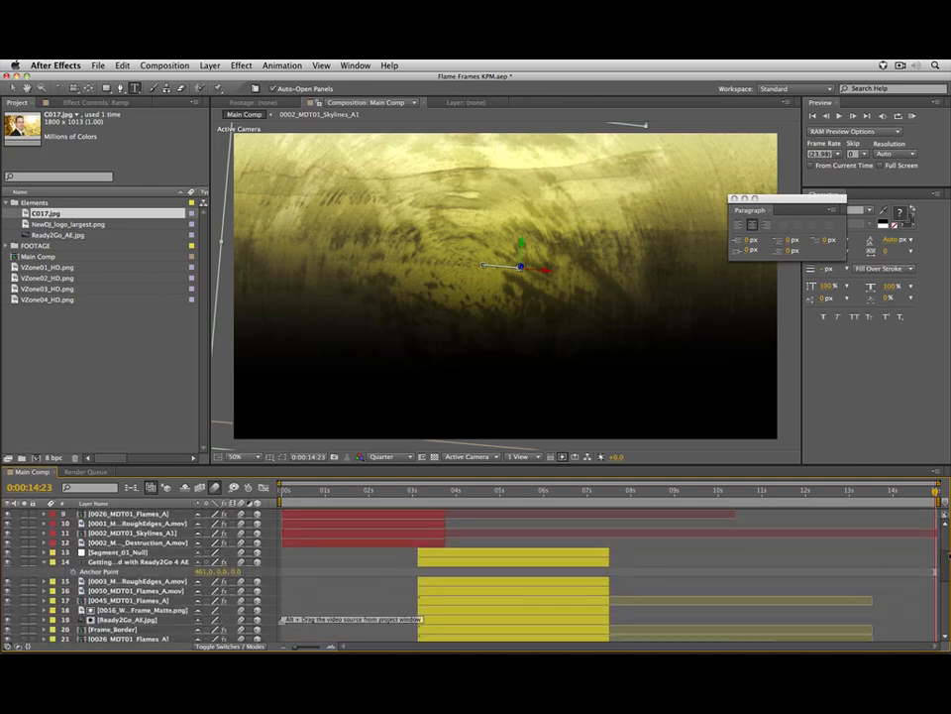
pyautogui.click(159, 336)
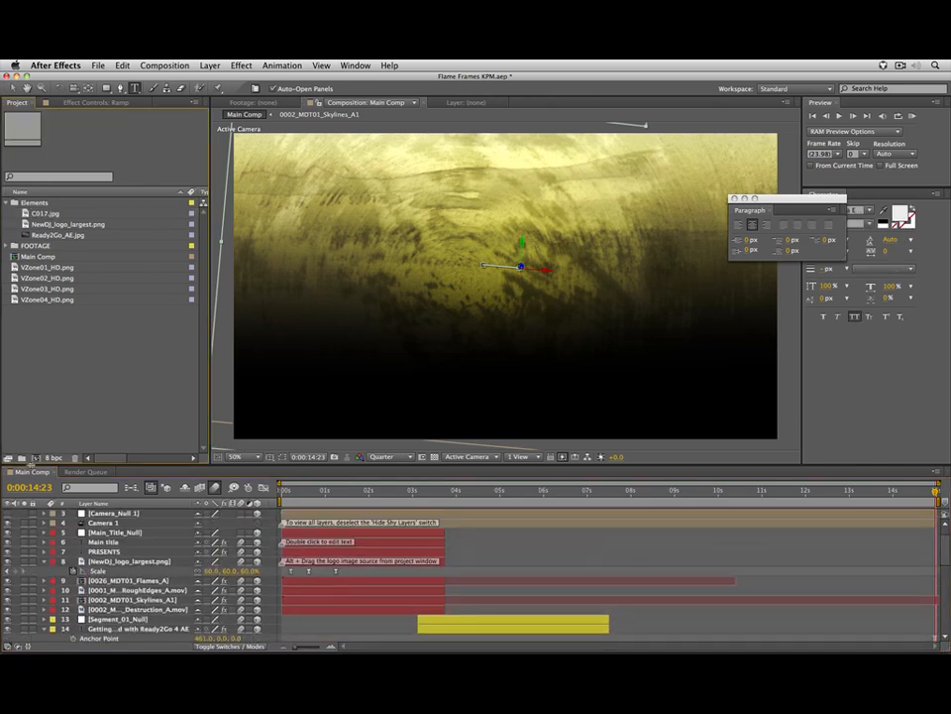
pyautogui.click(35, 457)
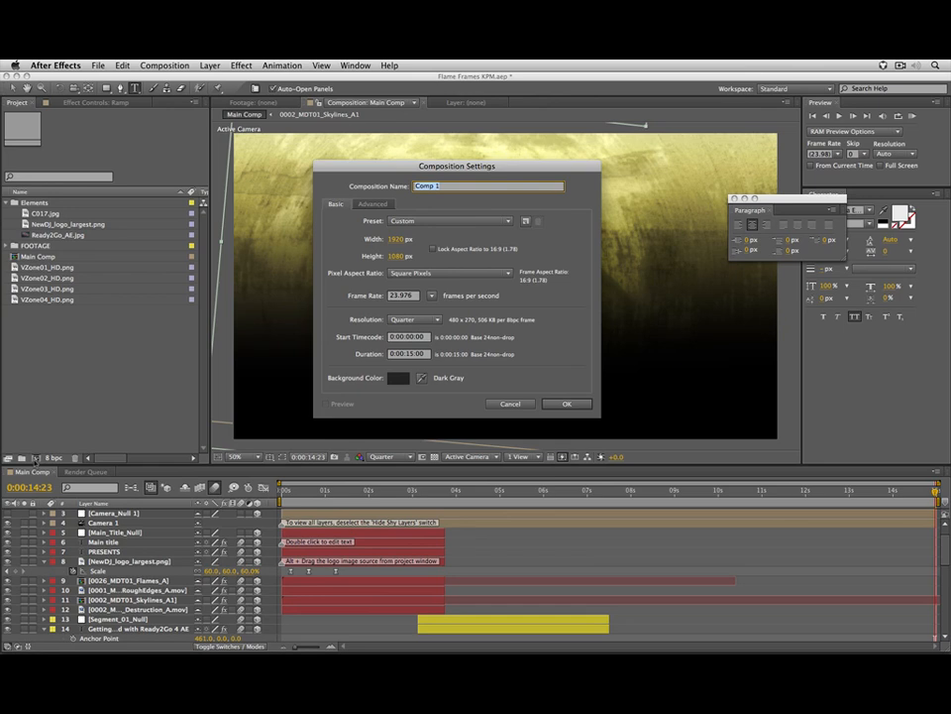
pyautogui.click(511, 403)
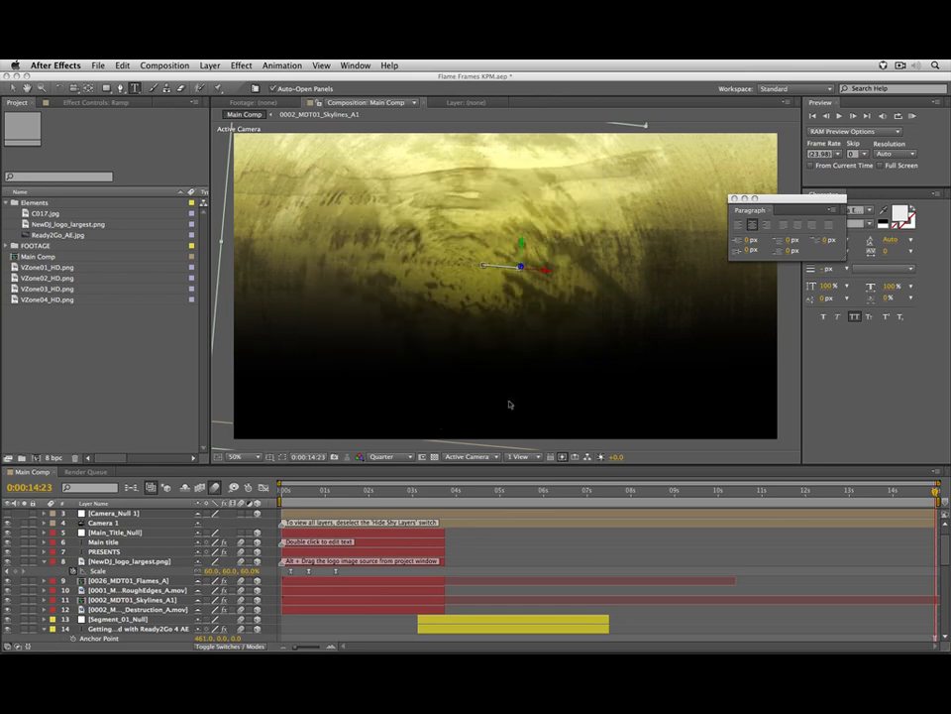
pyautogui.click(460, 564)
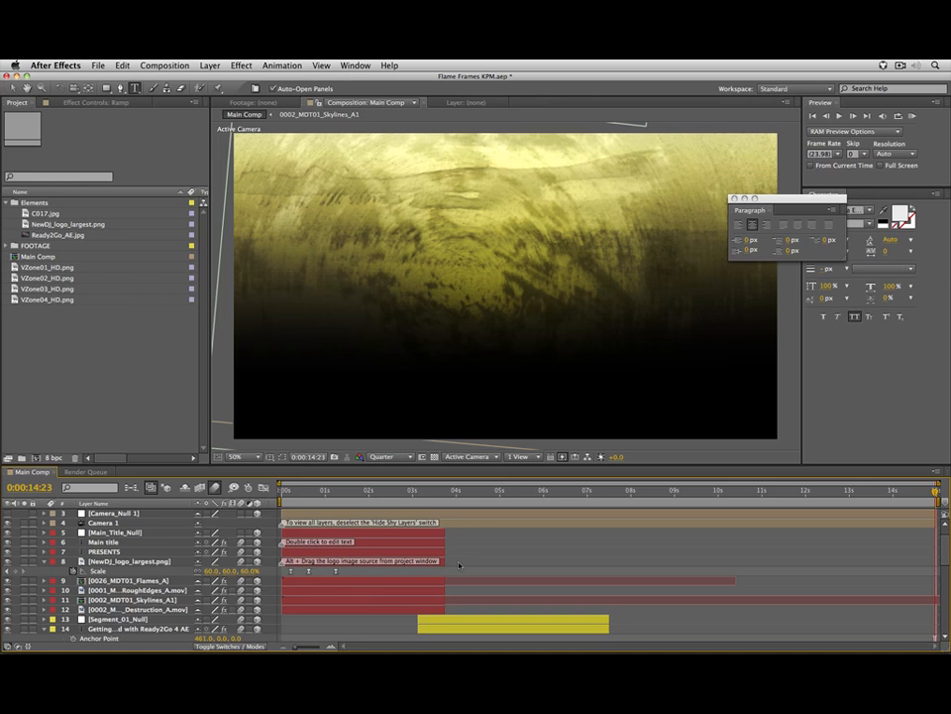
pyautogui.press('super+k')
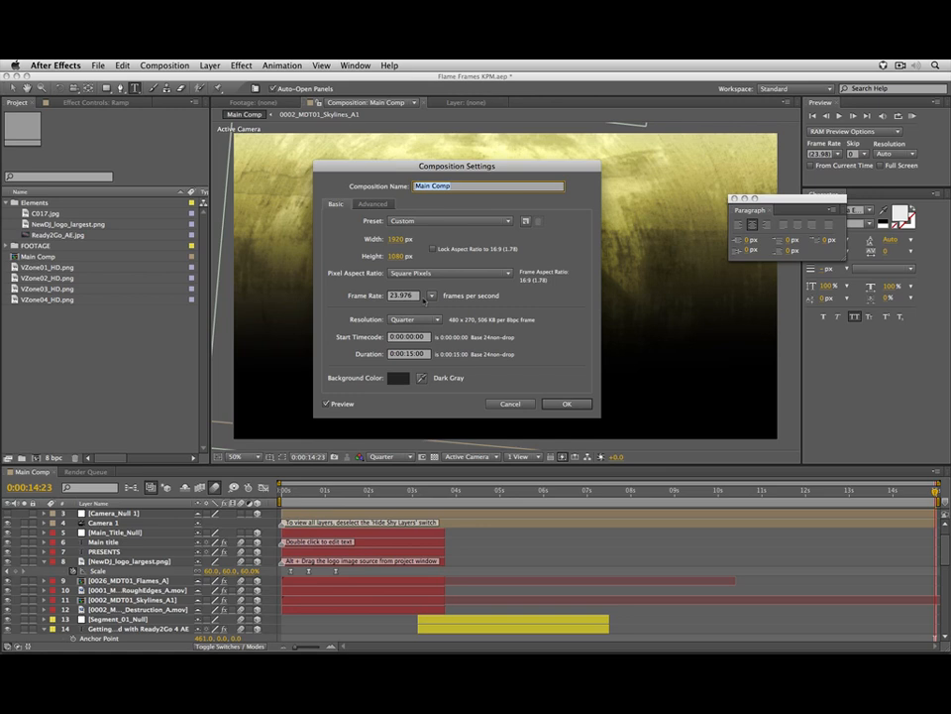
pyautogui.click(510, 403)
# Create a new composition 1280 px wide and 720 px high with a frame rate of 59.94 frames per second.
pyautogui.press('super+n')
pyautogui.click(396, 240)
pyautogui.write('1280')
pyautogui.press('Tab')
pyautogui.write('720')
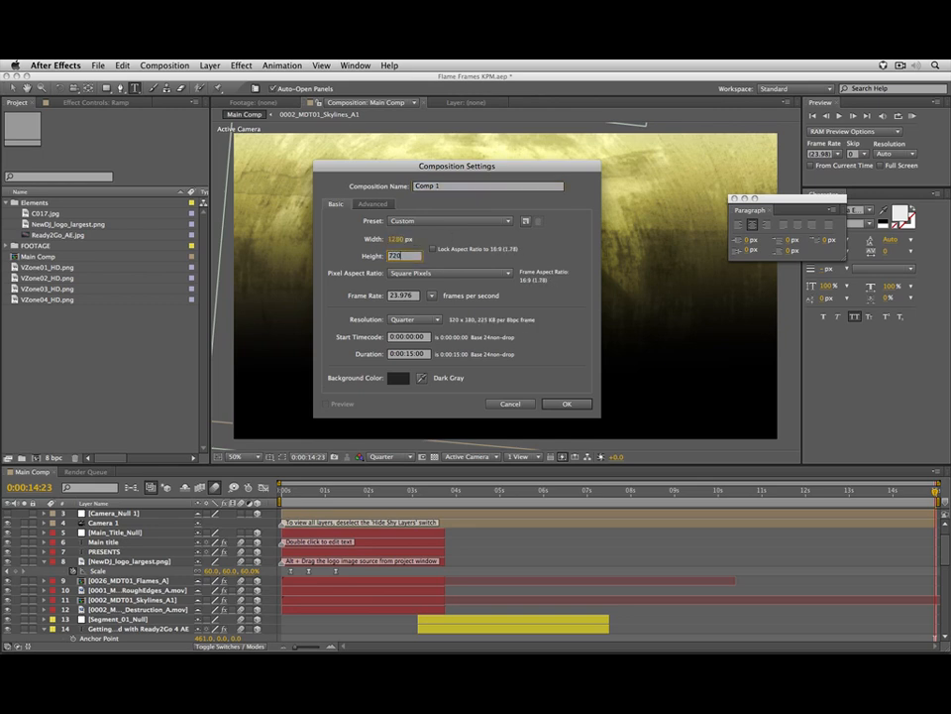
pyautogui.press('Tab')
pyautogui.press('Tab')
pyautogui.write('5')
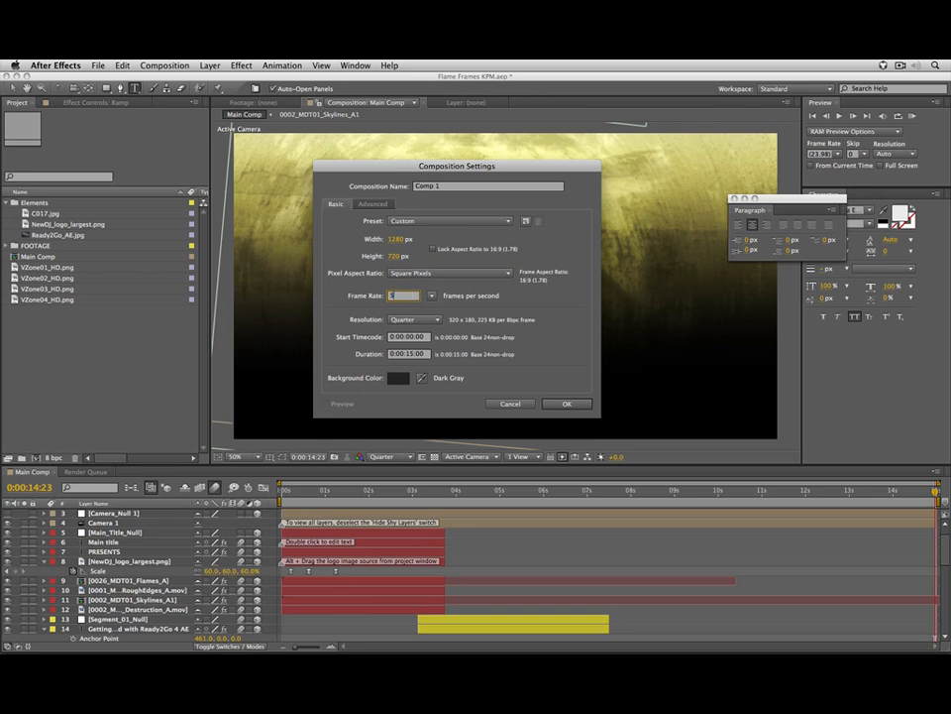
pyautogui.write('9.94')
pyautogui.click(569, 403)
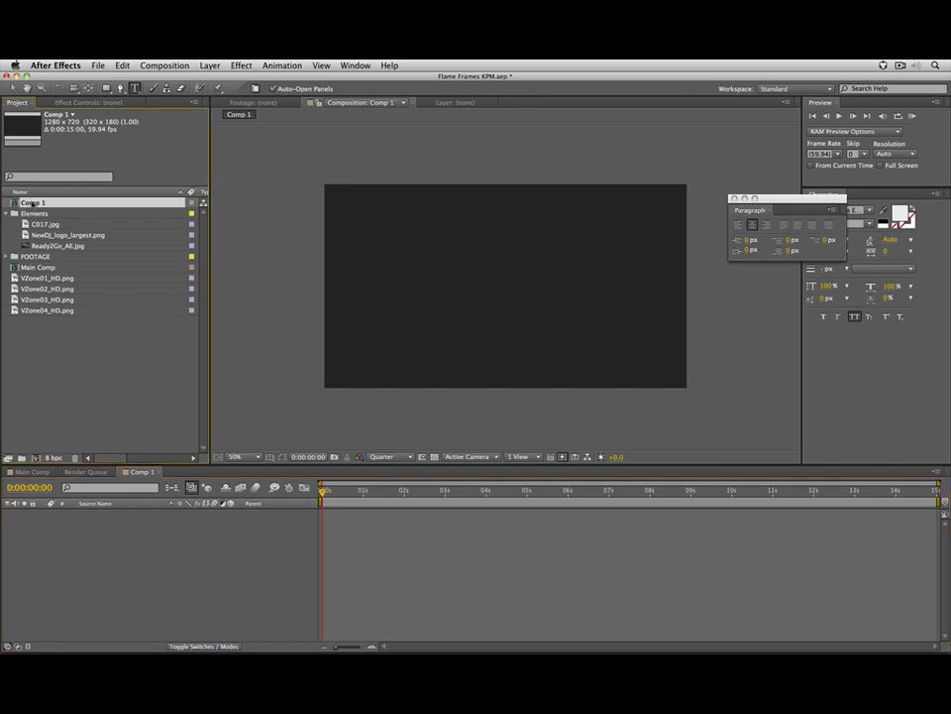
# Rename the new composition 720p and place Main Comp in it as a layer.
pyautogui.write('720p')
pyautogui.press('Return')
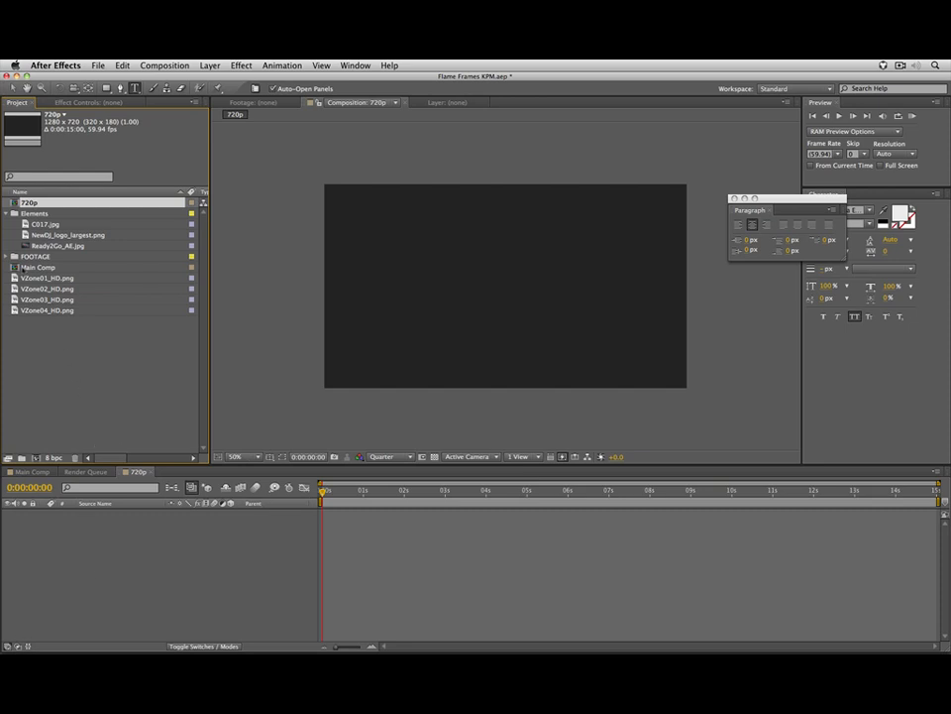
pyautogui.moveTo(22, 268); pyautogui.dragTo(68, 526)
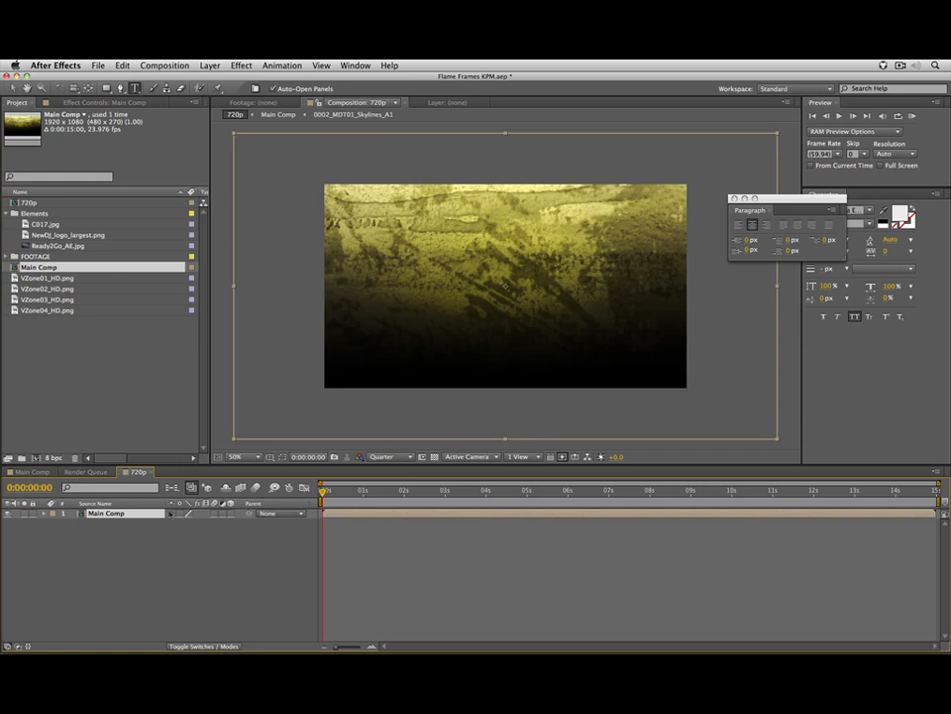
# Preview the 720p composition, compare its frame around 0:00:04:44 with the original Main Comp, and return to 720p.
pyautogui.press('space')
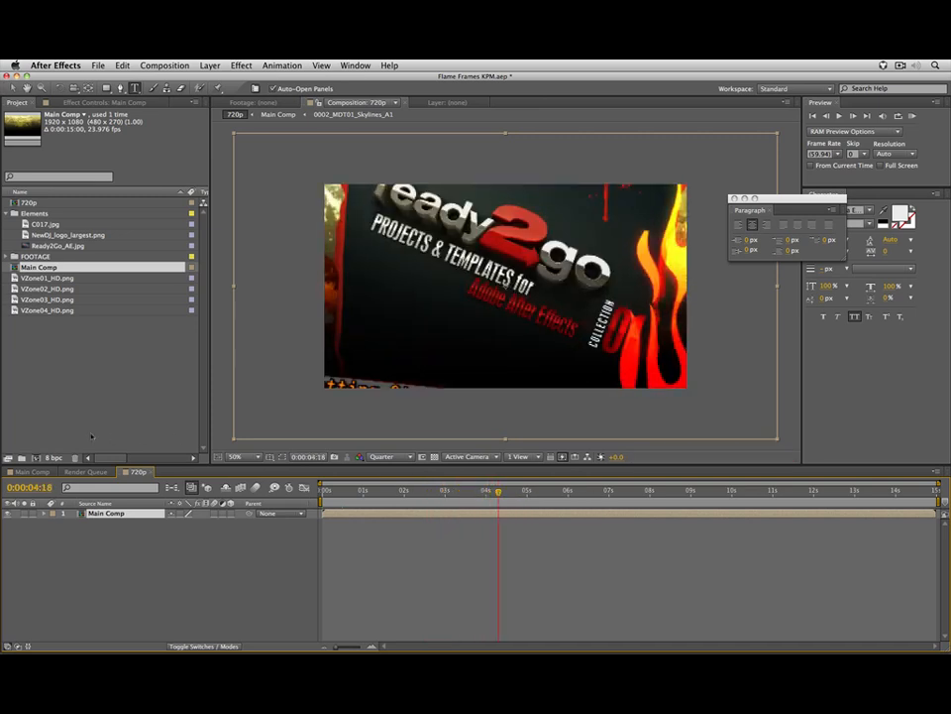
pyautogui.moveTo(504, 494); pyautogui.dragTo(516, 493)
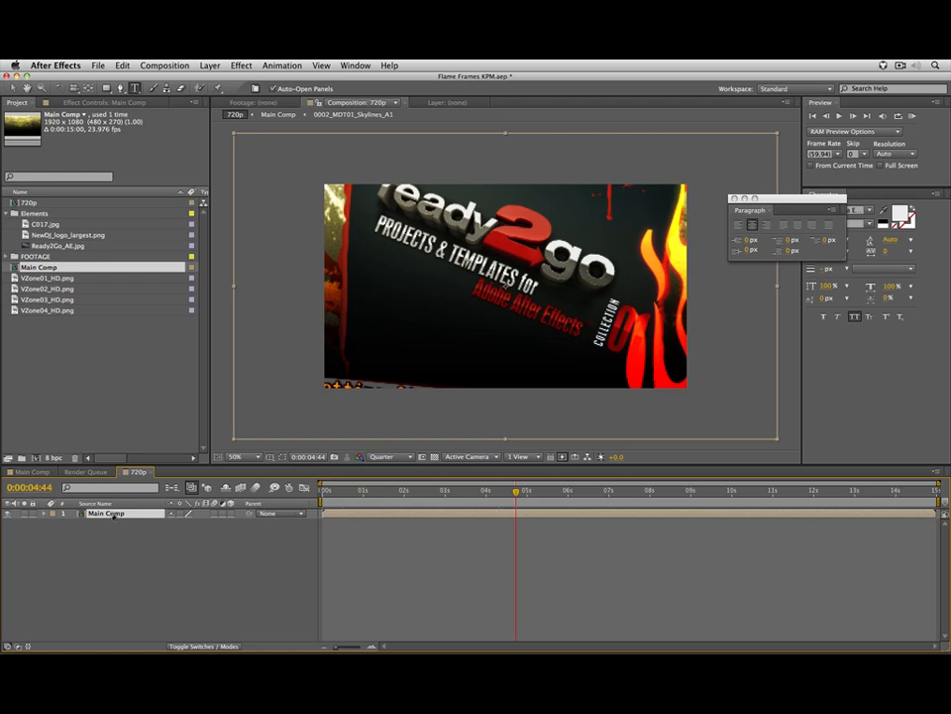
pyautogui.doubleClick(114, 514)
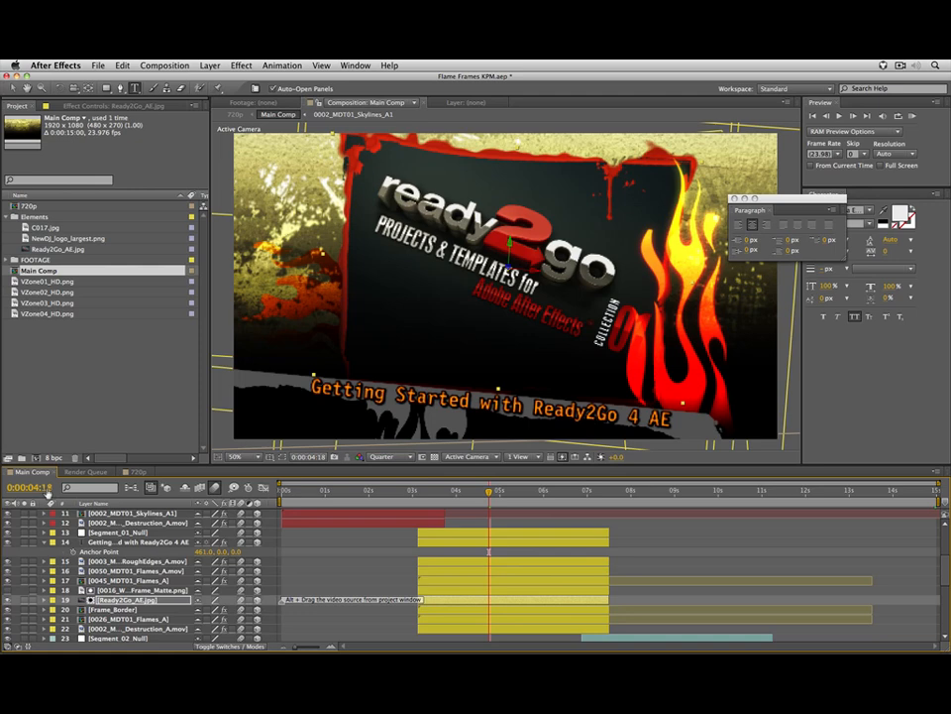
pyautogui.click(139, 471)
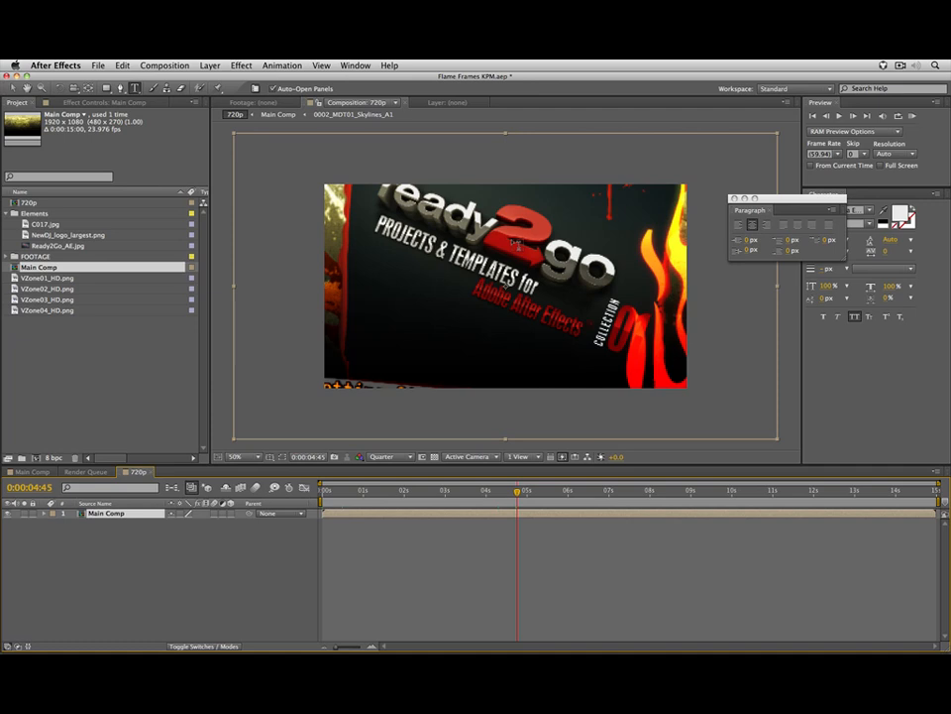
# Scale the Main Comp layer in the 720p composition to 66.7% so it fits the frame.
pyautogui.press('s')
pyautogui.moveTo(184, 522); pyautogui.dragTo(182, 522)
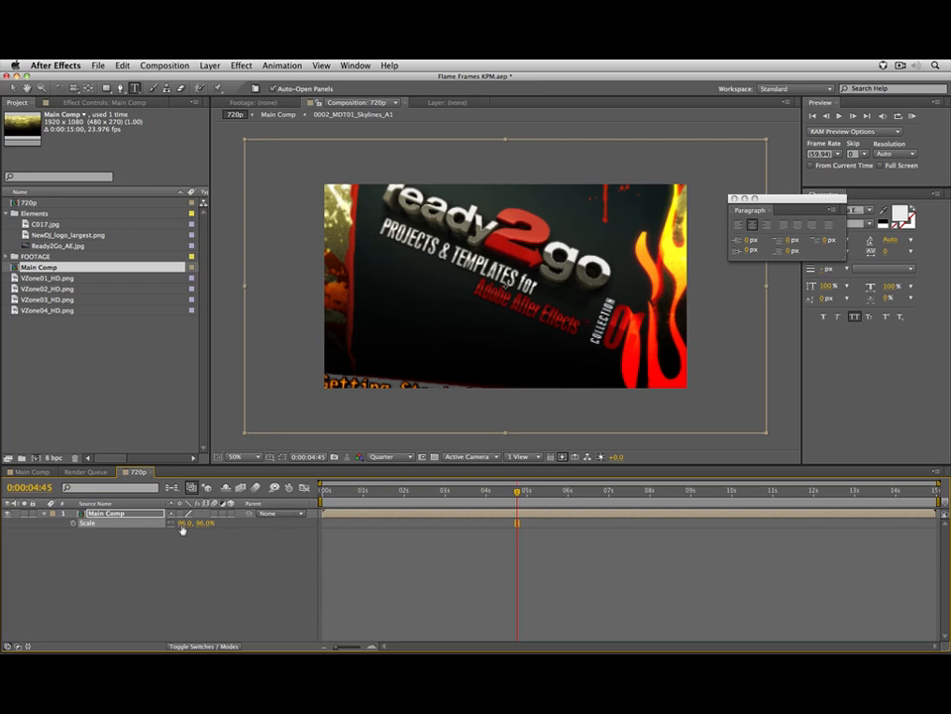
pyautogui.moveTo(181, 528); pyautogui.dragTo(181, 530)
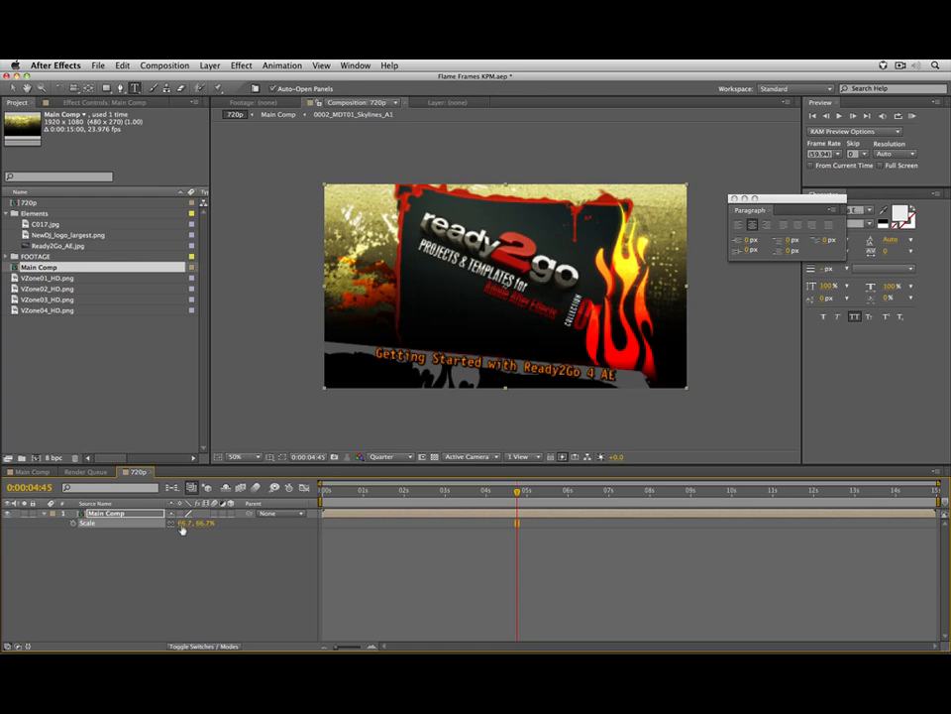
# Examine the frame blending and motion blur switches in Main Comp, and check the 720p composition's frame at 0:00:06:56.
pyautogui.click(31, 472)
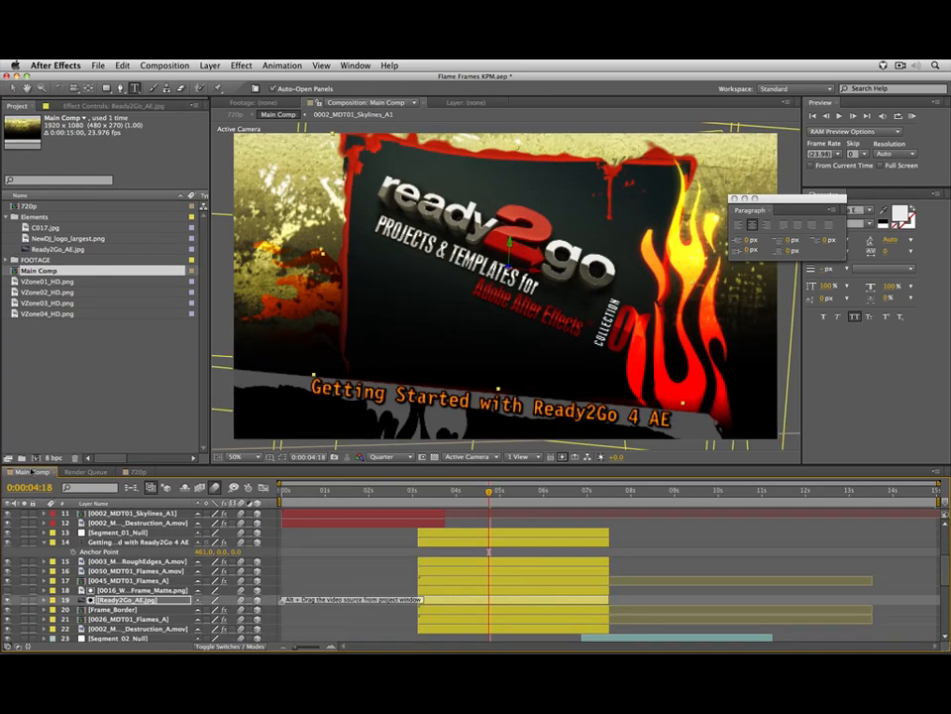
pyautogui.scroll(5, 417, 526)
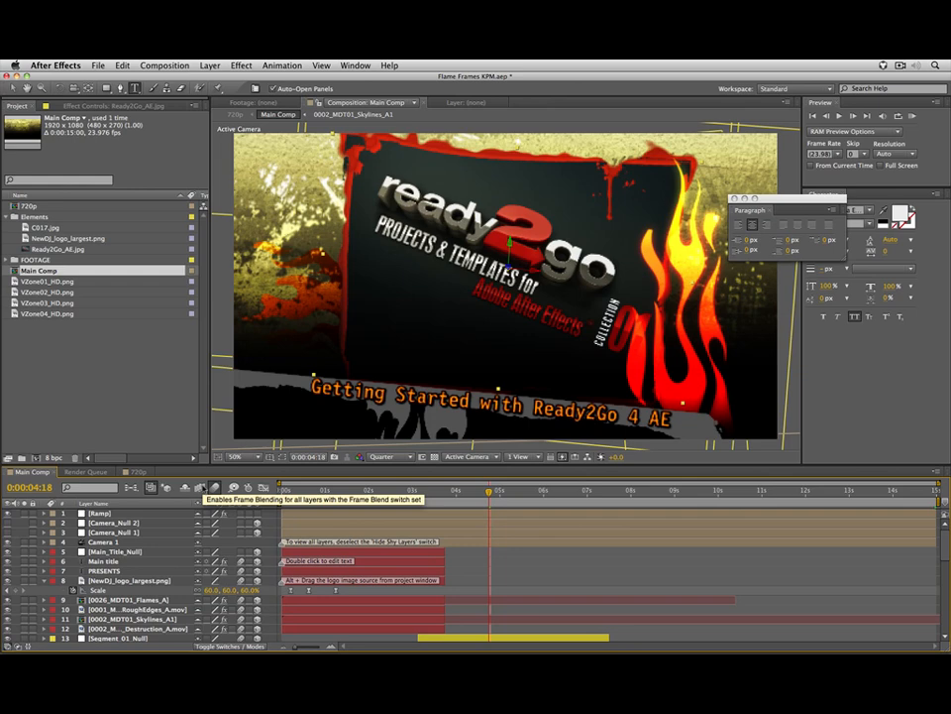
pyautogui.click(214, 488)
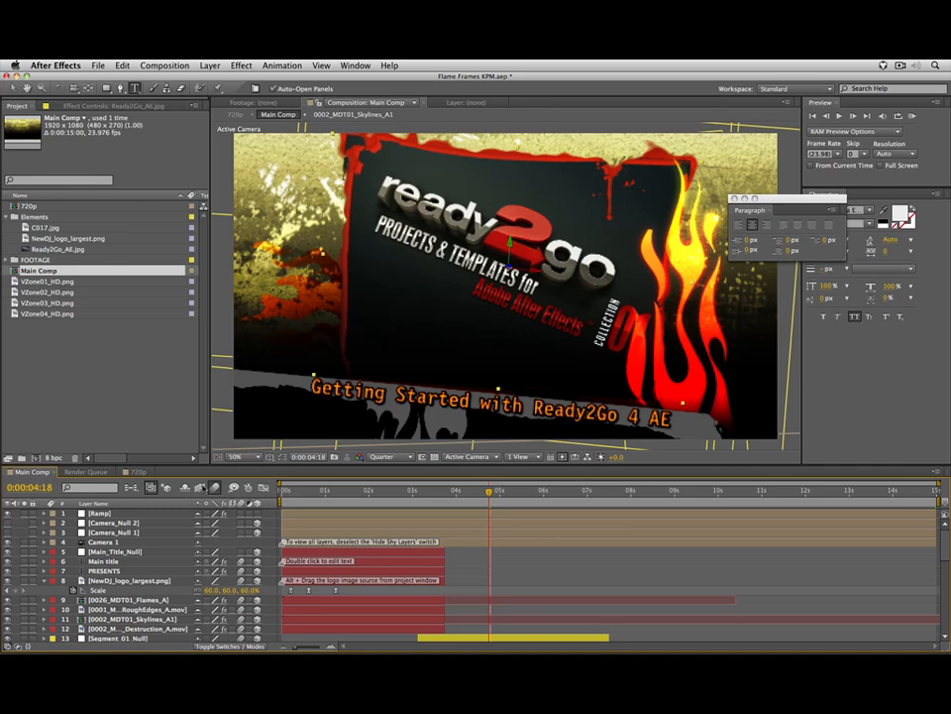
pyautogui.click(138, 472)
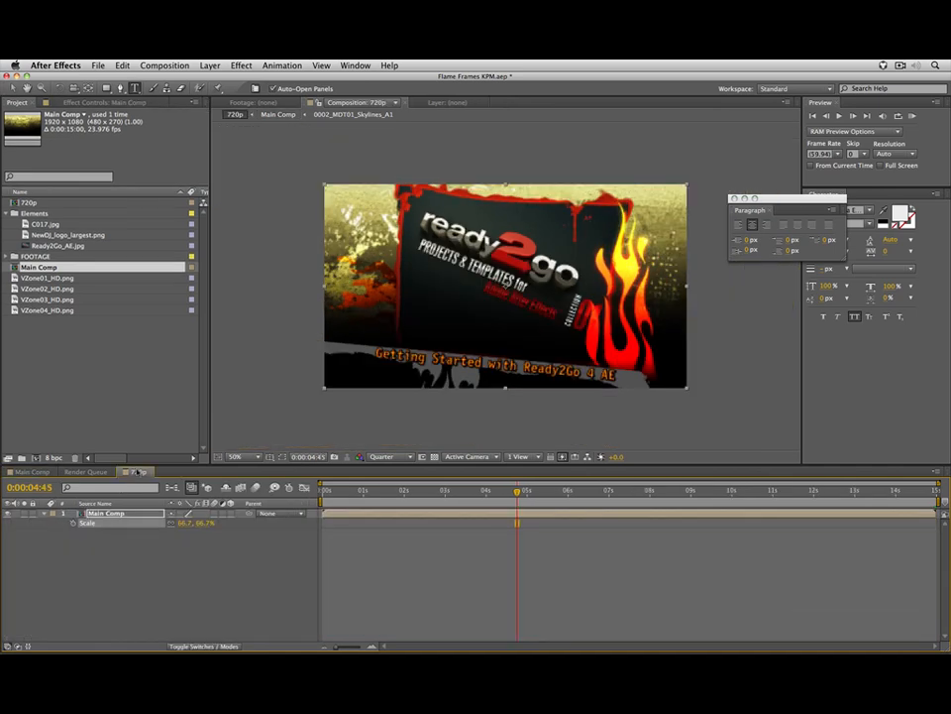
pyautogui.moveTo(517, 491); pyautogui.dragTo(608, 492)
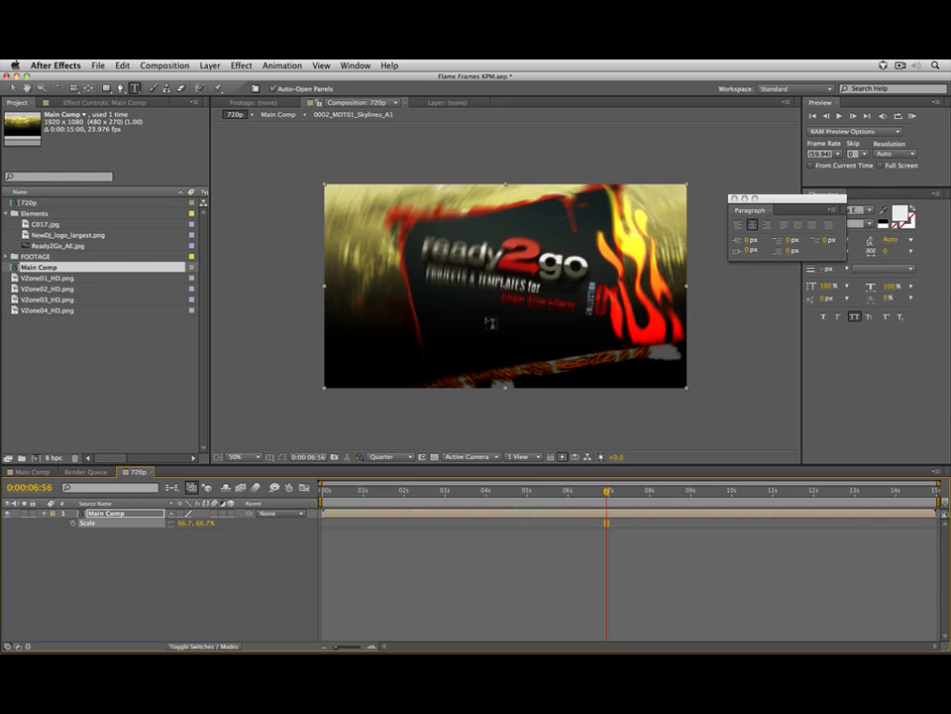
# Speed up the Main Comp layer in 720p with a Time Stretch factor of 60 and check the frame at 0:00:07:23.
pyautogui.click(145, 514)
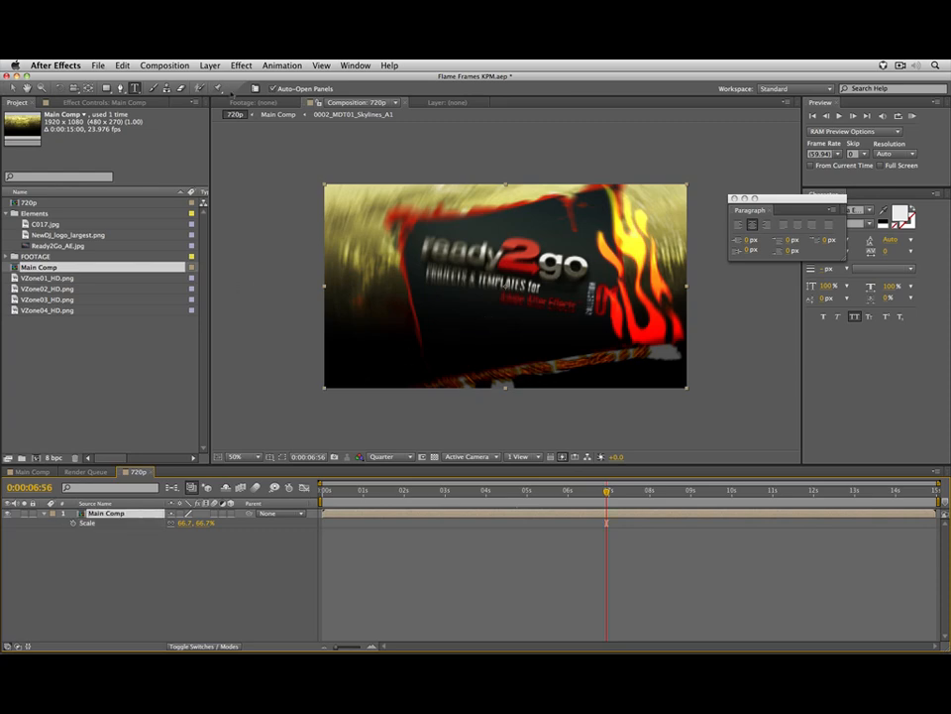
pyautogui.click(210, 65)
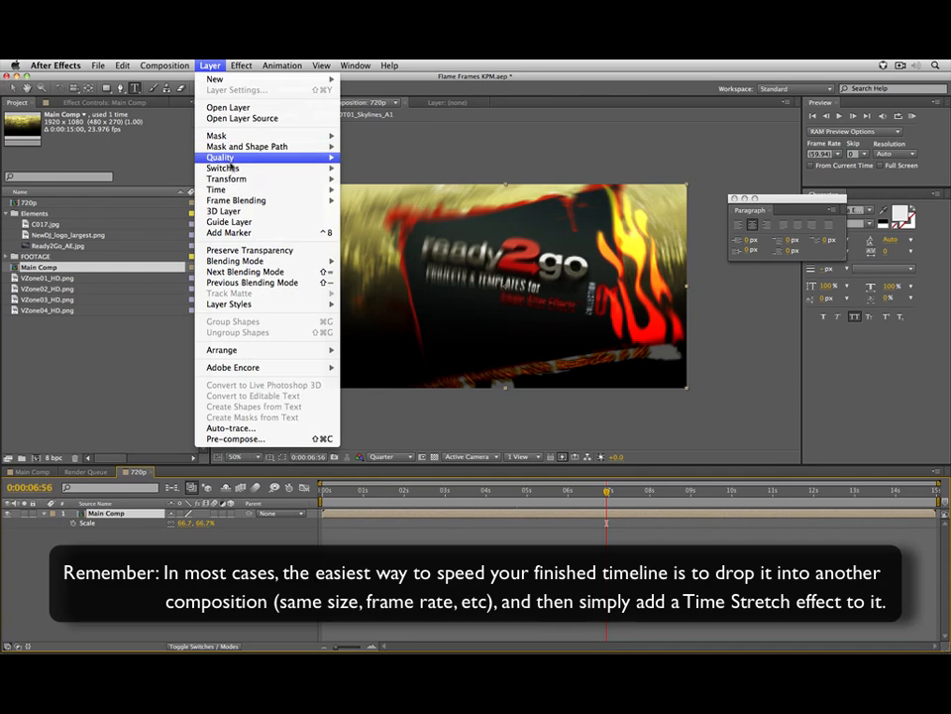
pyautogui.moveTo(248, 189)
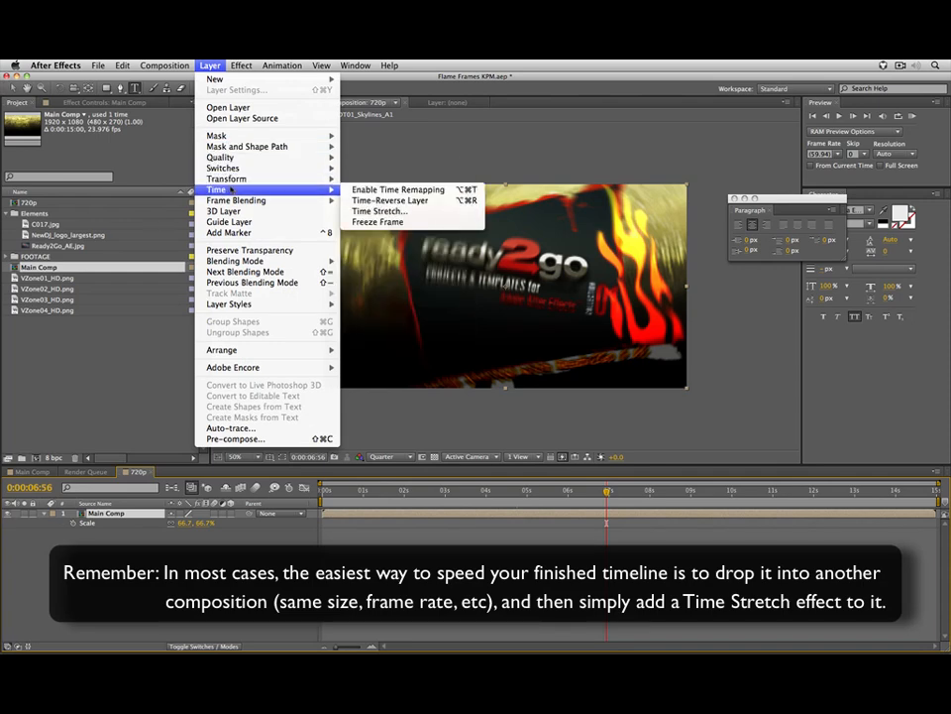
pyautogui.click(379, 211)
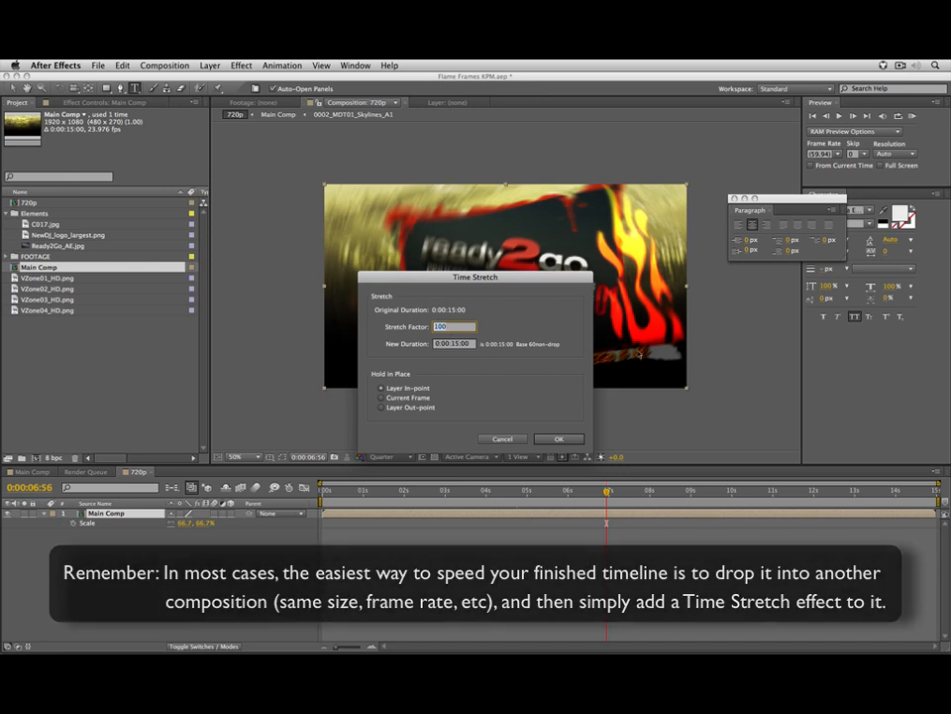
pyautogui.write('75')
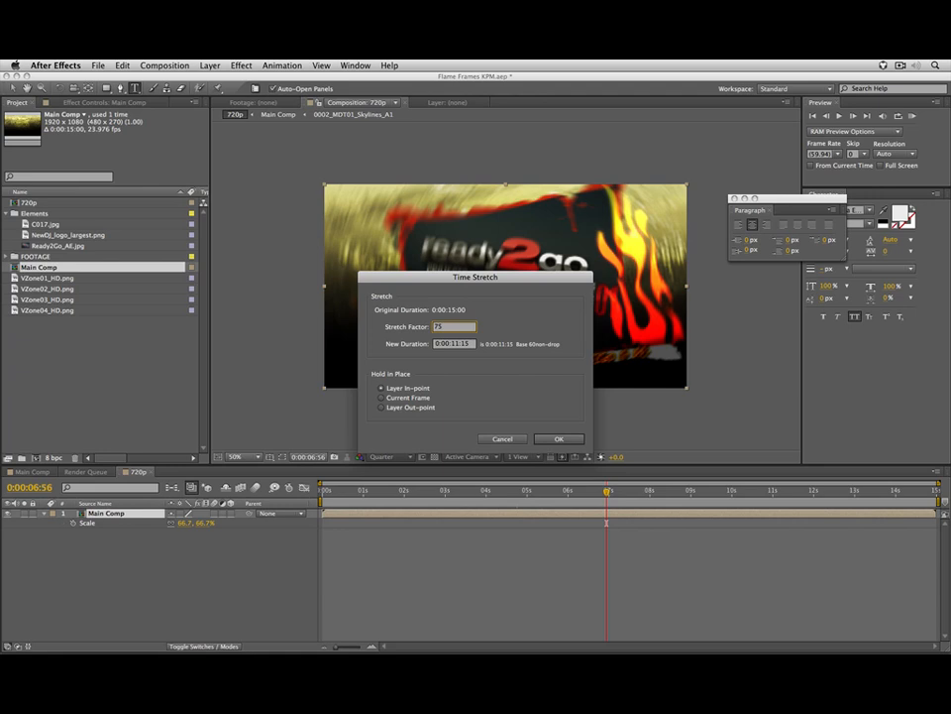
pyautogui.press('BackSpace')
pyautogui.press('BackSpace')
pyautogui.write('60')
pyautogui.click(558, 438)
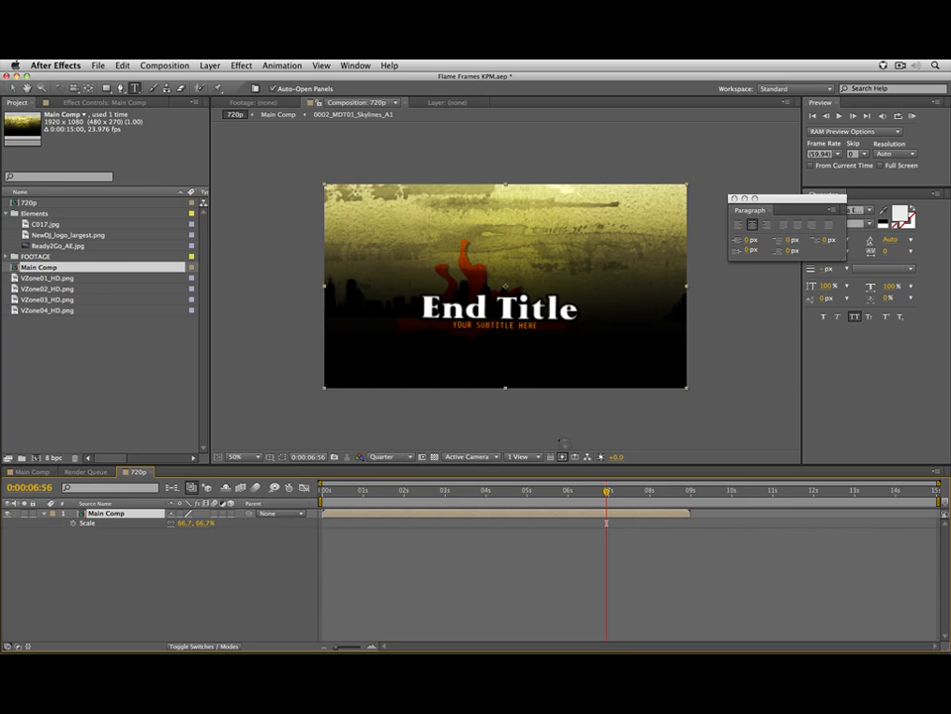
pyautogui.click(467, 493)
pyautogui.moveTo(467, 494); pyautogui.dragTo(624, 498)
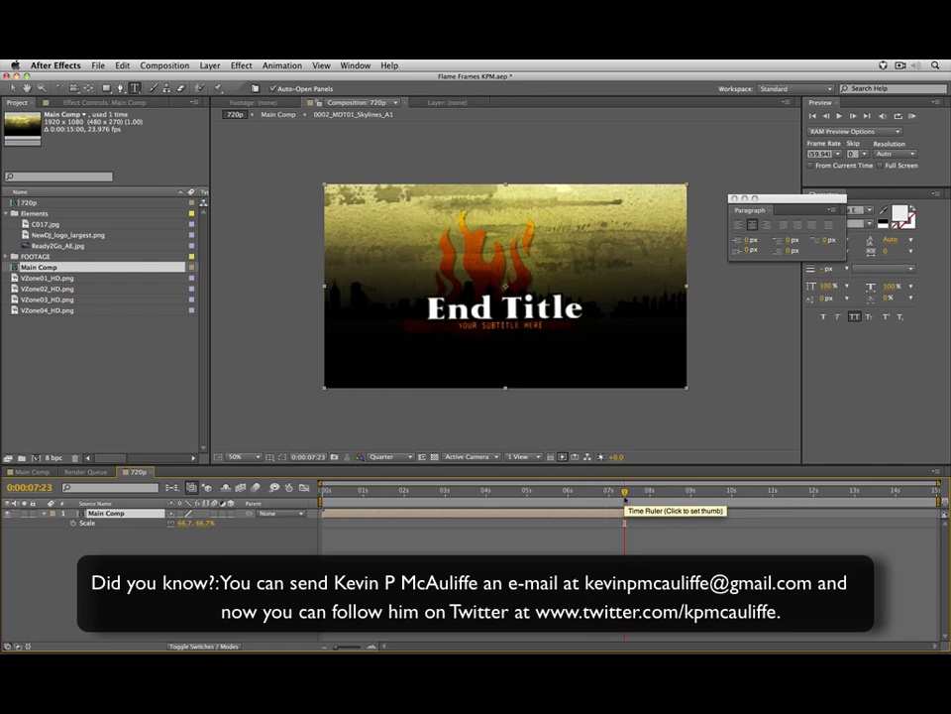